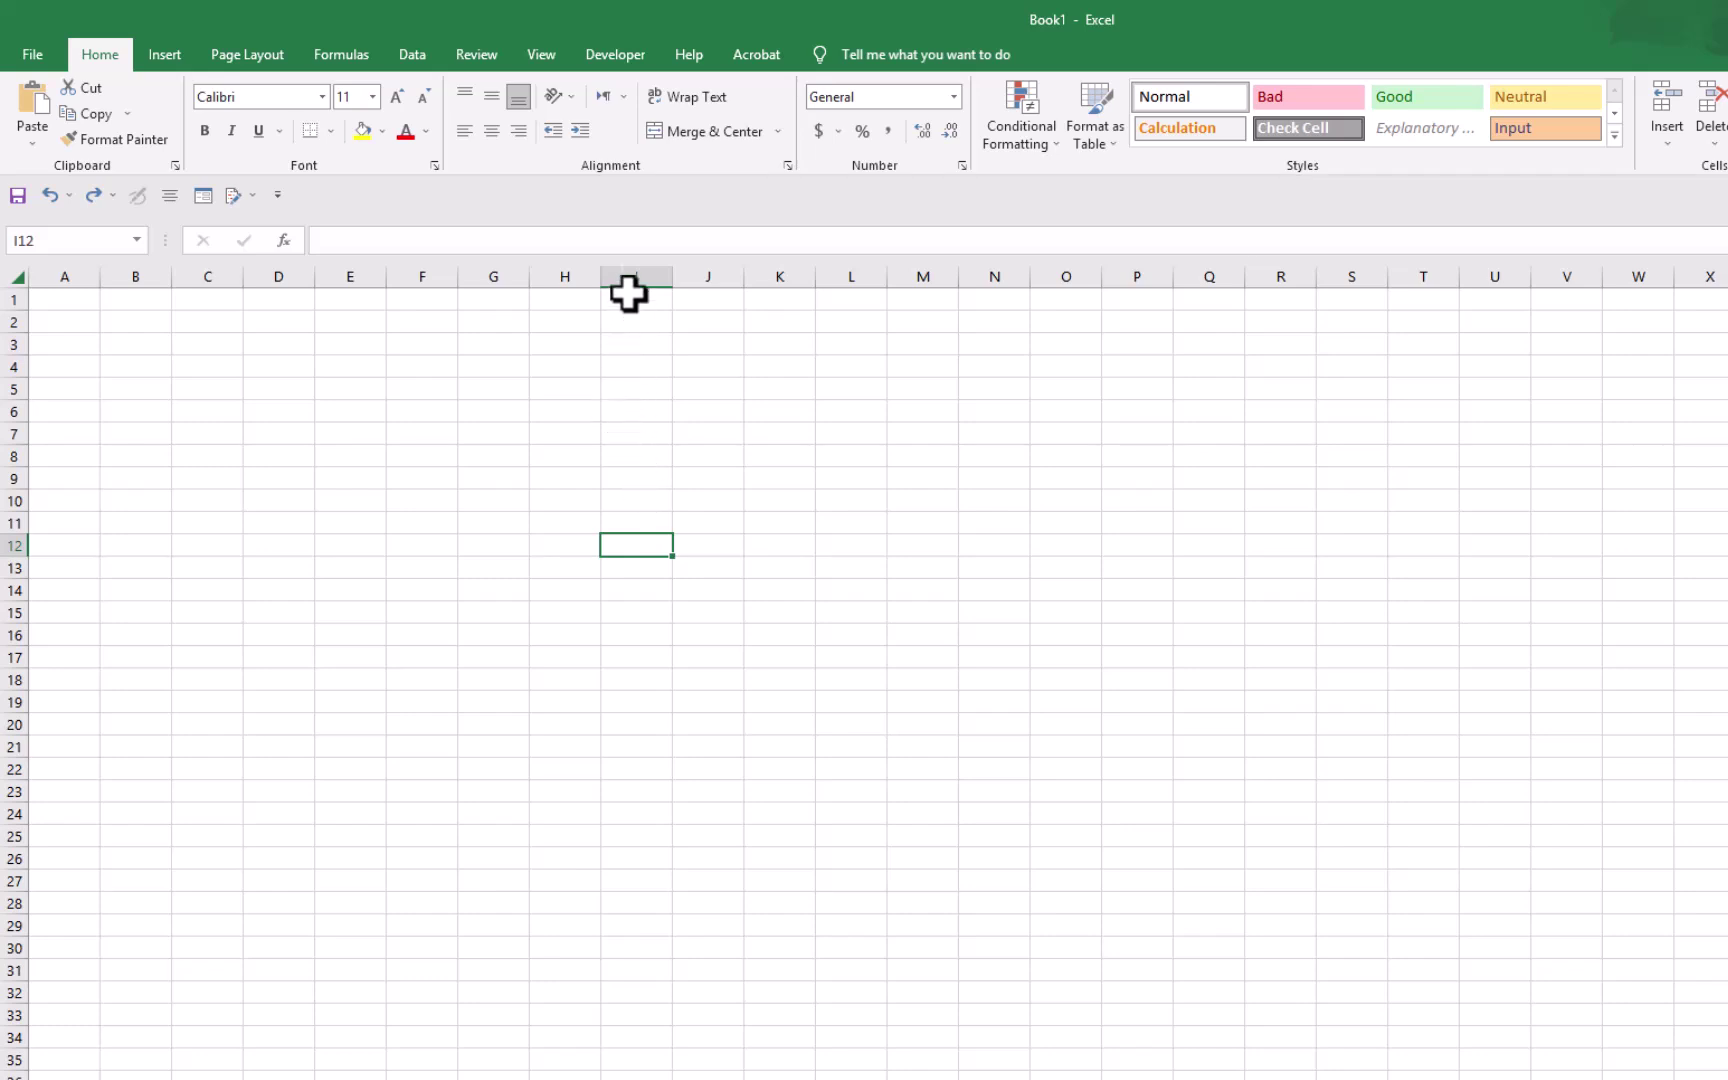
- Select the whole worksheet, then widen every column and make every row much taller
left_click_drag(598, 479, 655, 590)
left_click(640, 524)
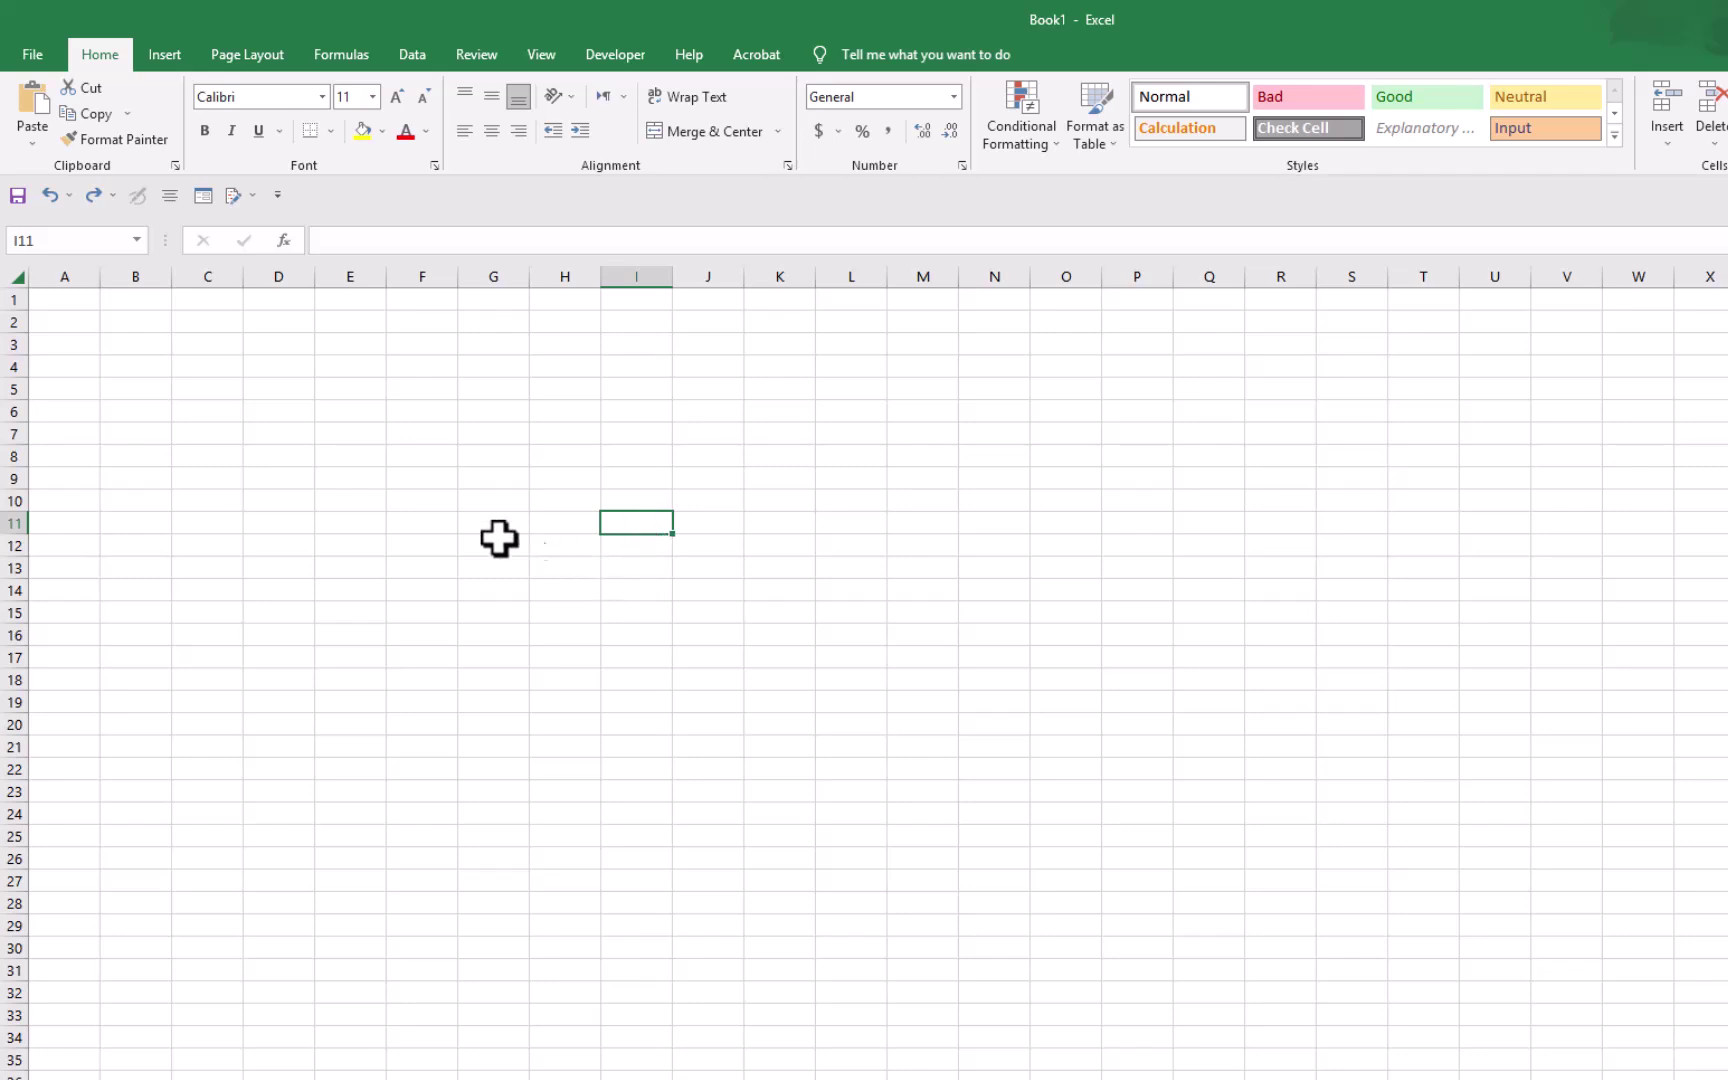
left_click(21, 279)
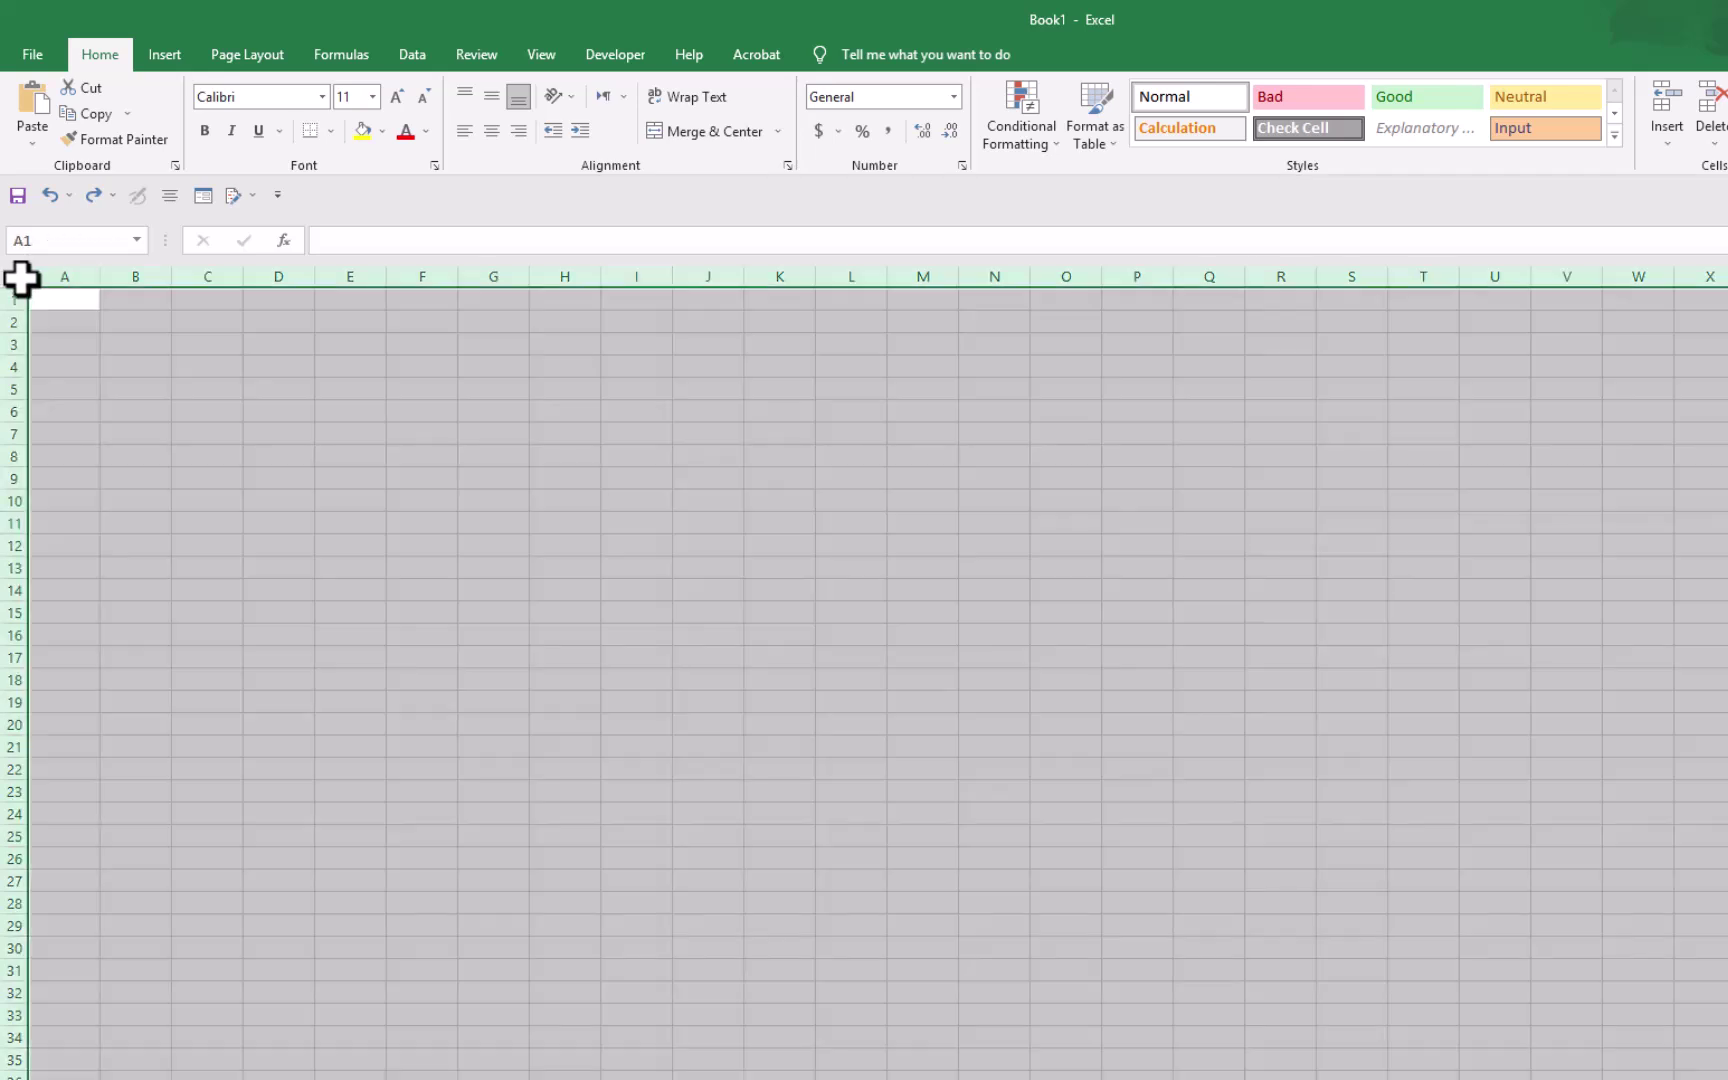
left_click_drag(600, 270, 688, 272)
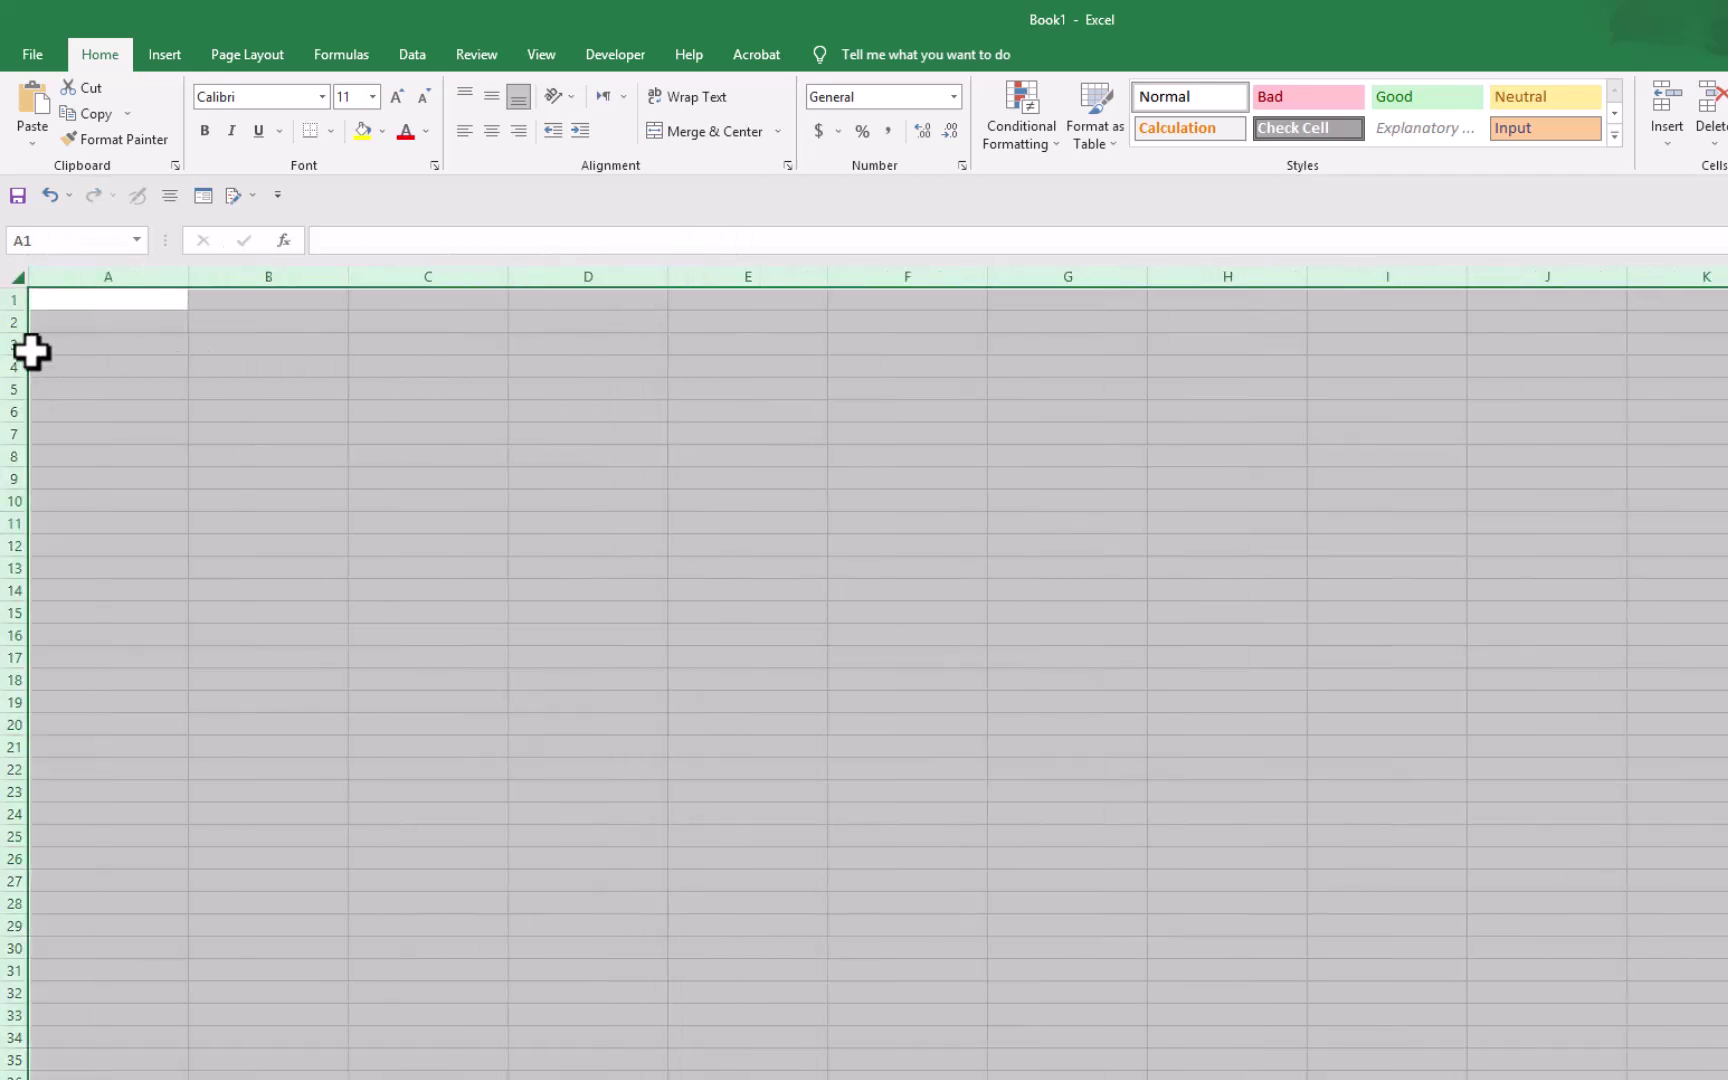
left_click_drag(23, 352, 16, 410)
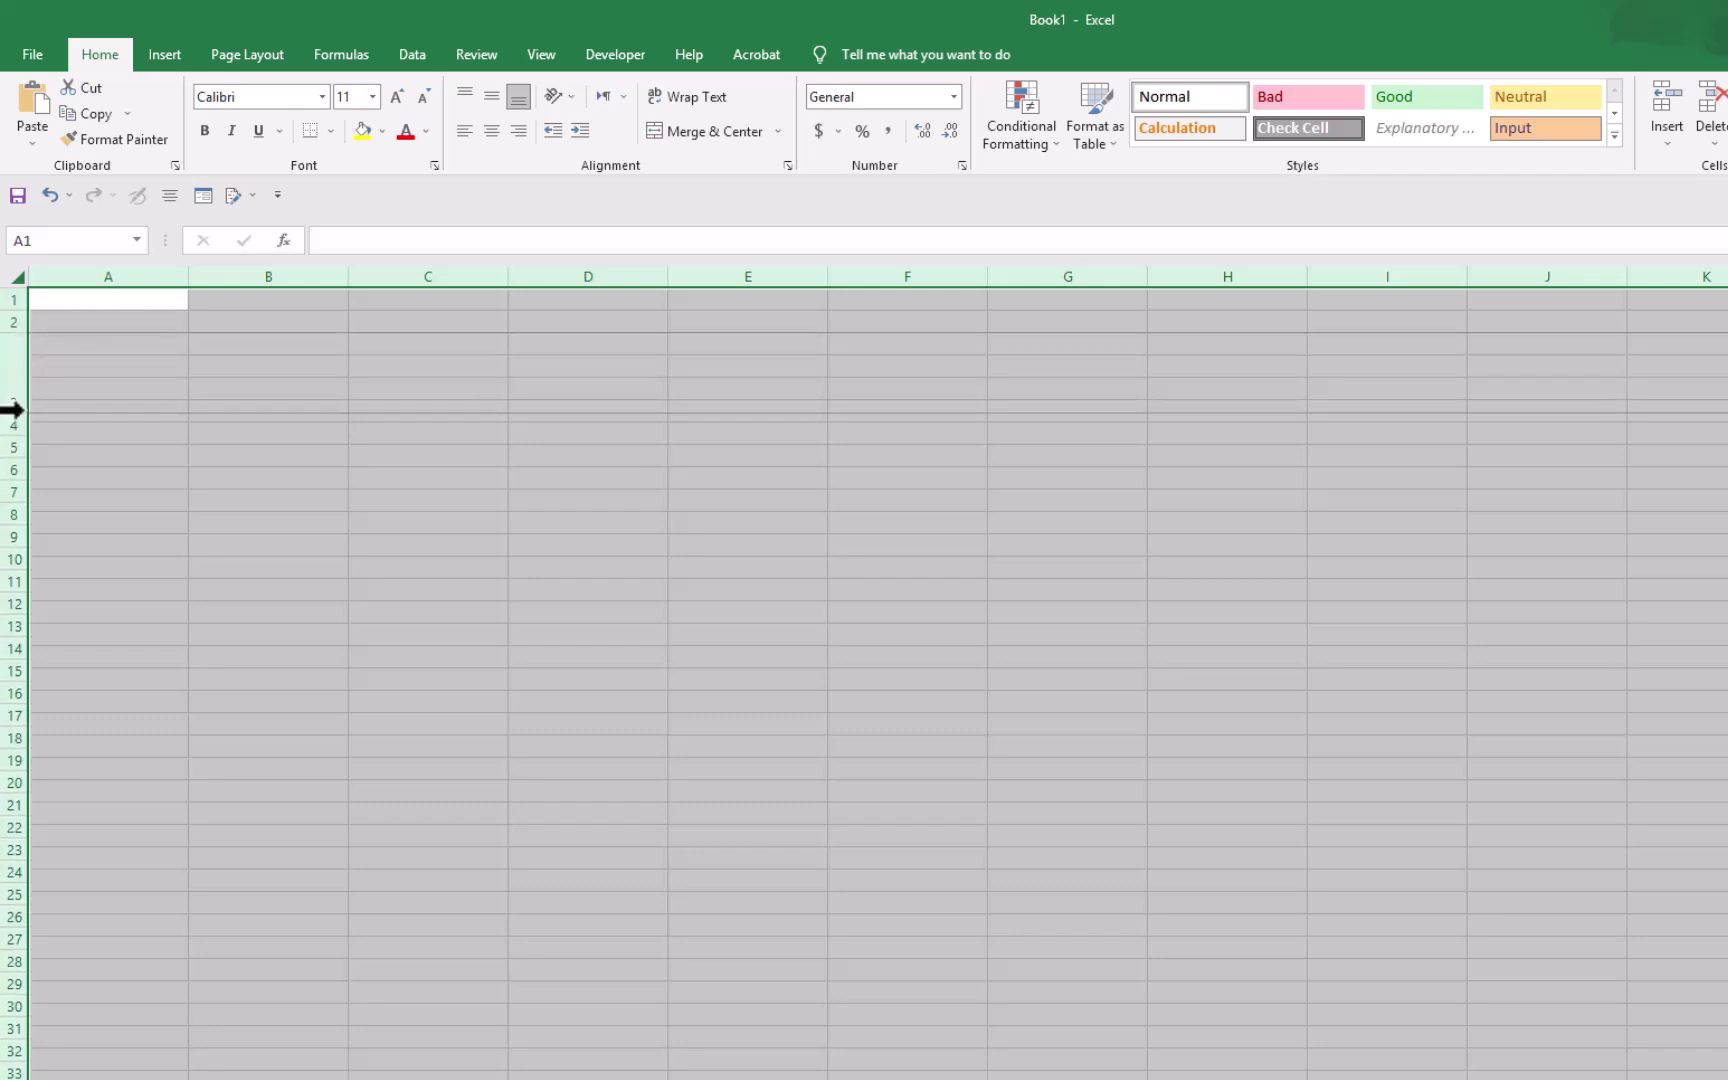
- Click through cells C2:D3, E6 and E5, ending with D4 active
left_click(563, 557)
left_click_drag(467, 424, 779, 714)
left_click(775, 714)
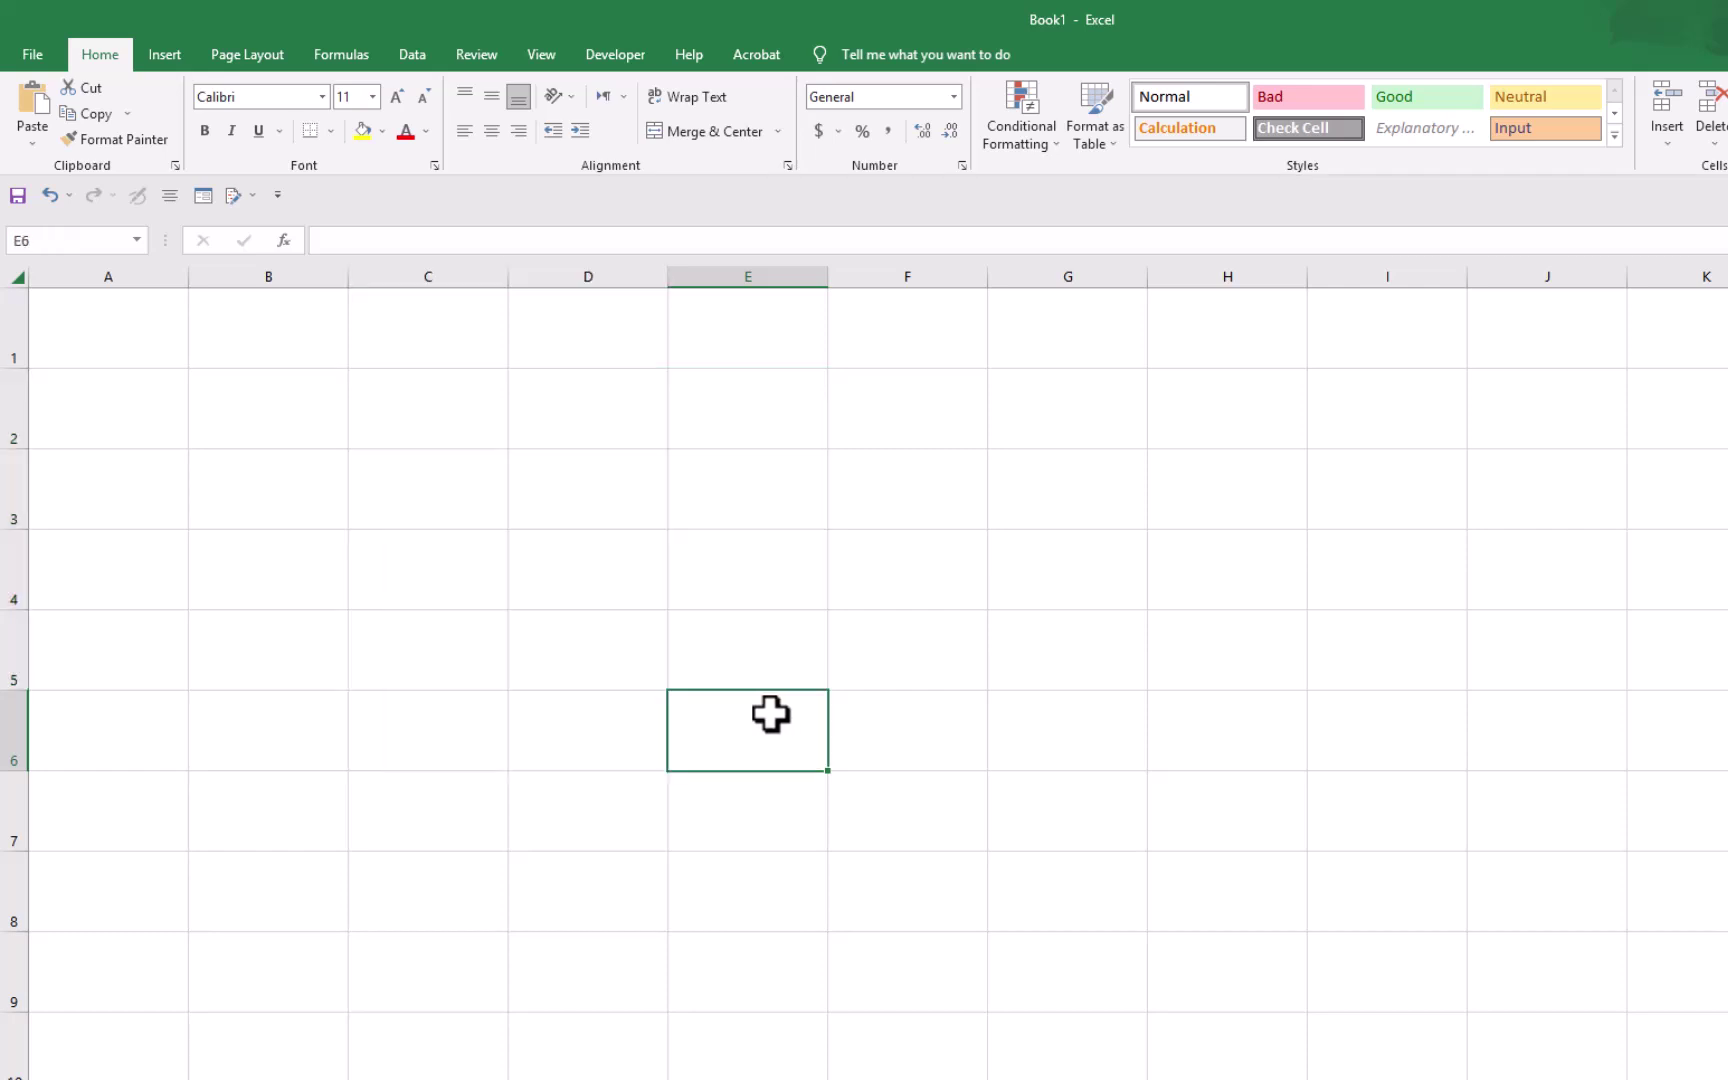
left_click(735, 651)
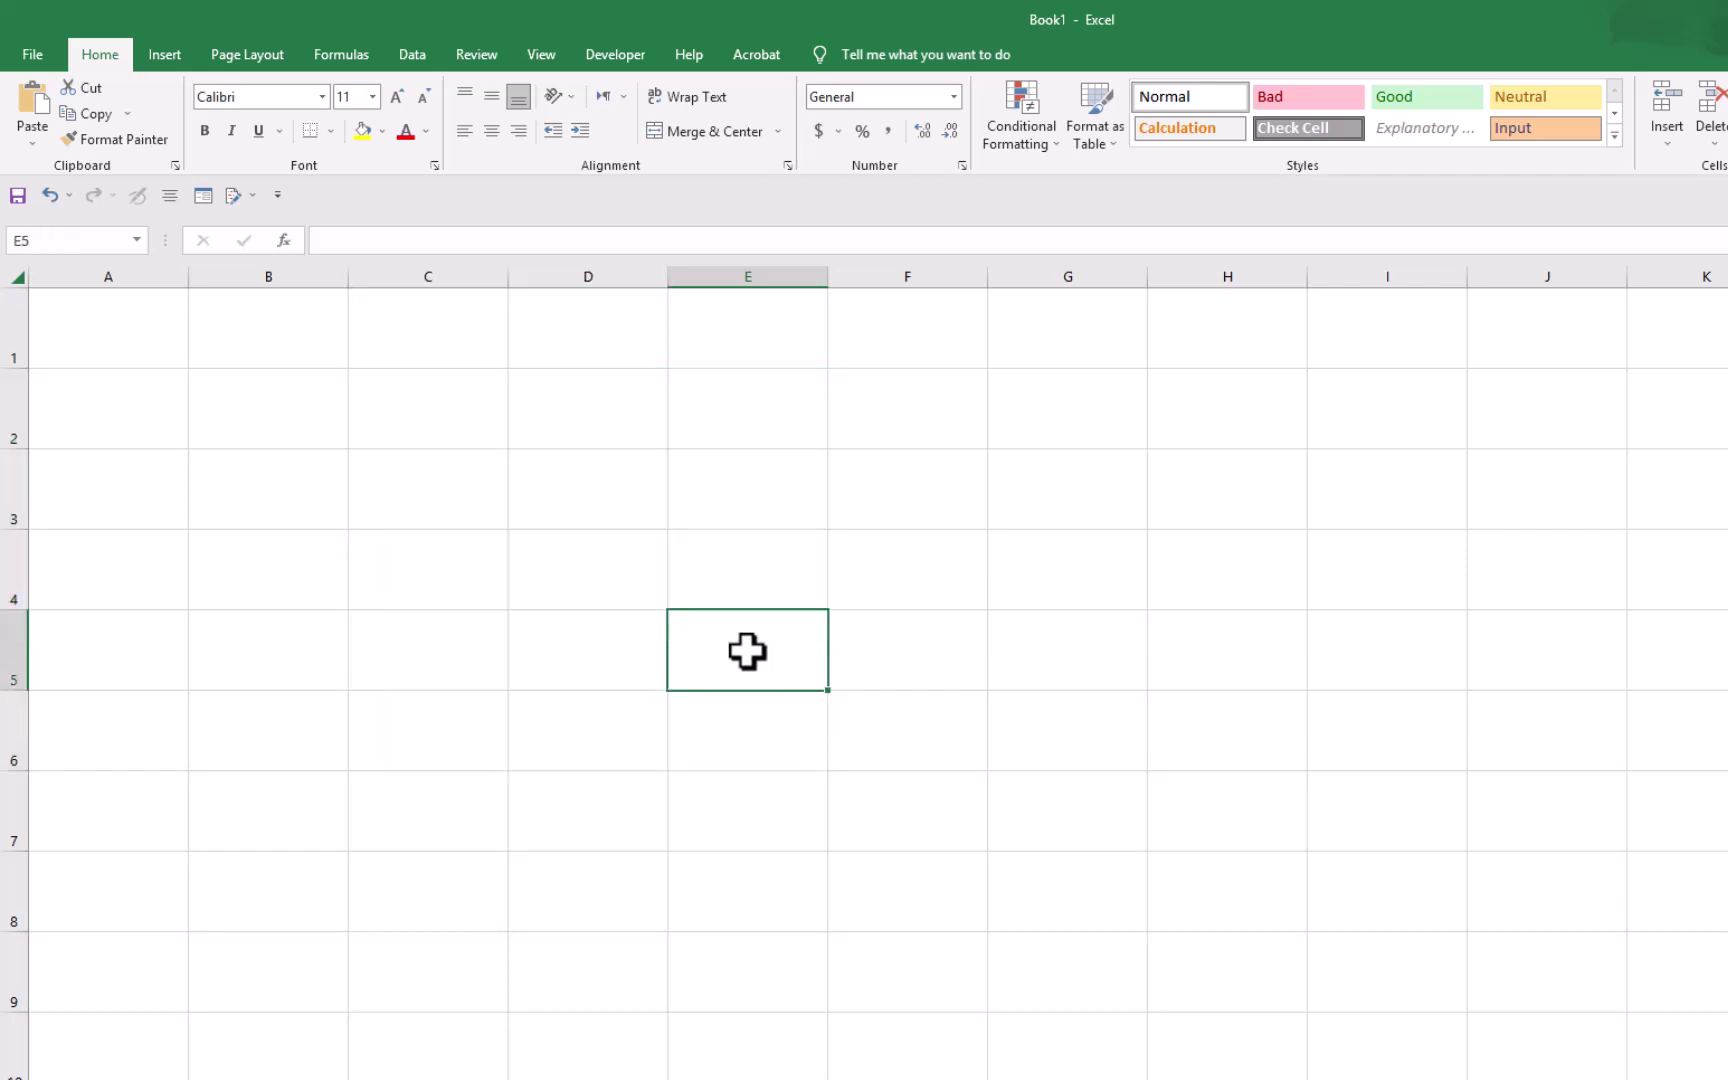
left_click(629, 586)
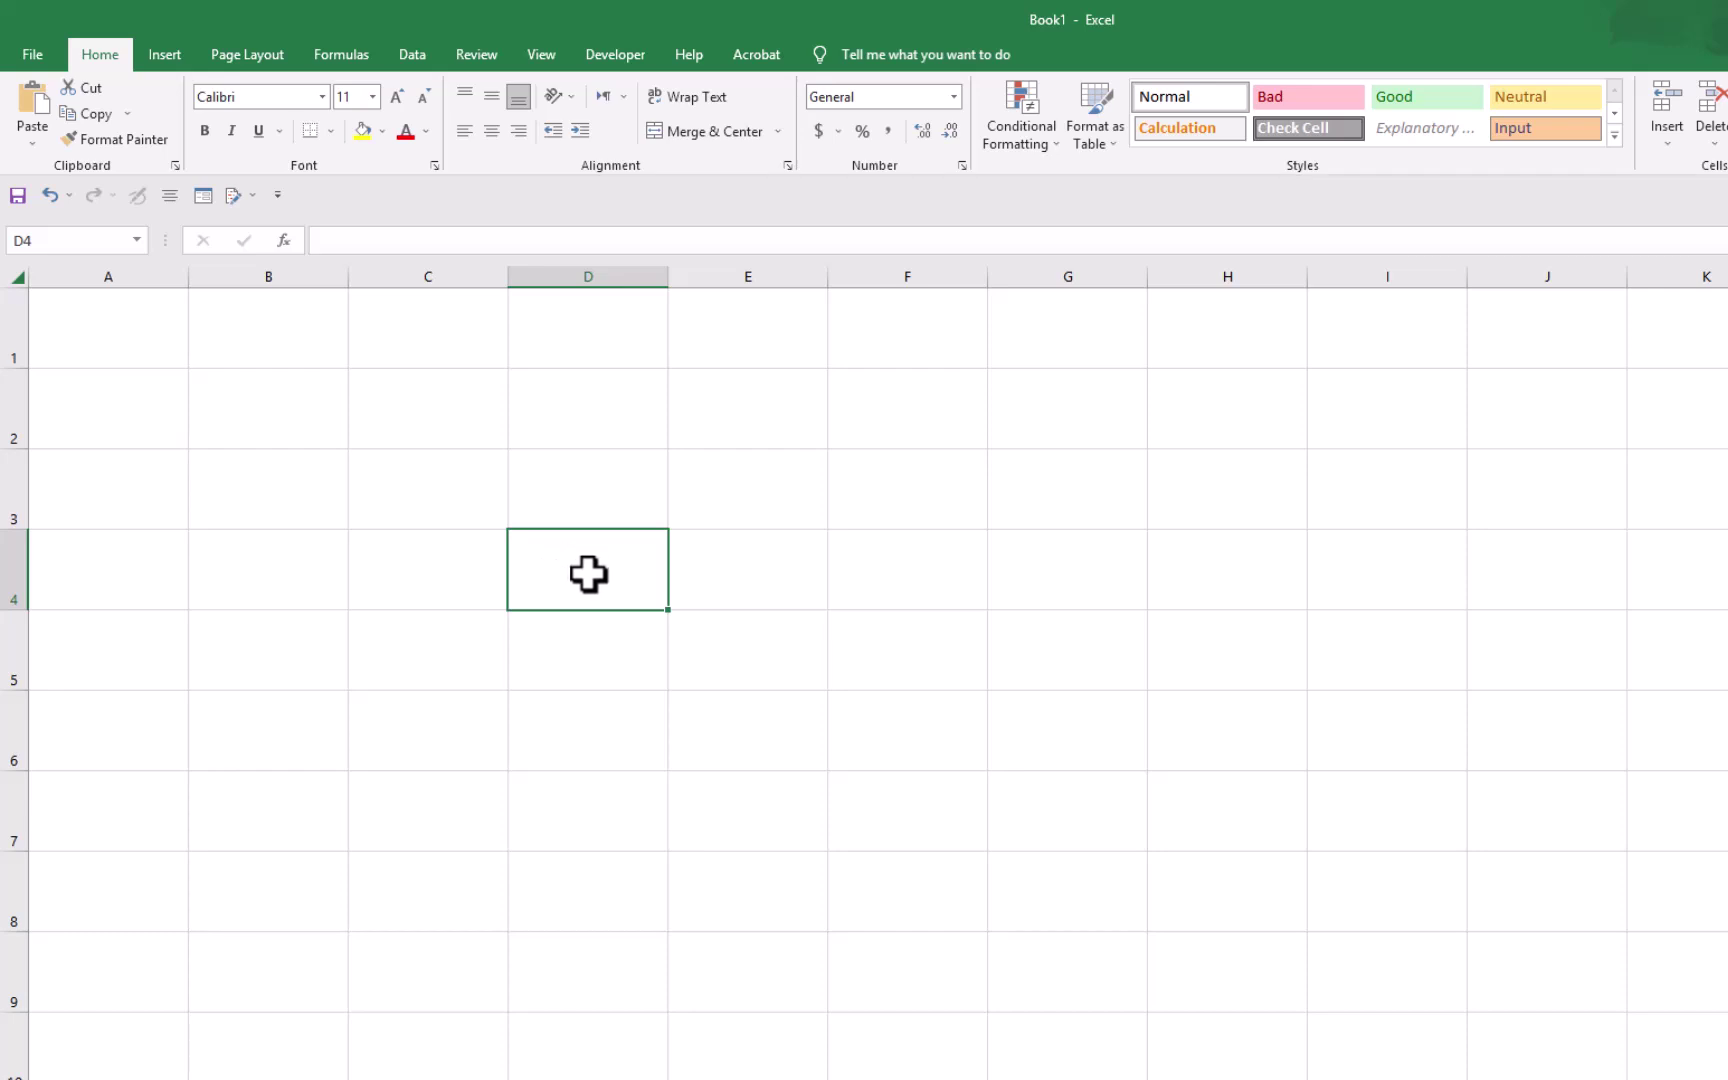
- Insert Cat.jpg from this device and drag it over columns D–I from row 4
left_click(160, 54)
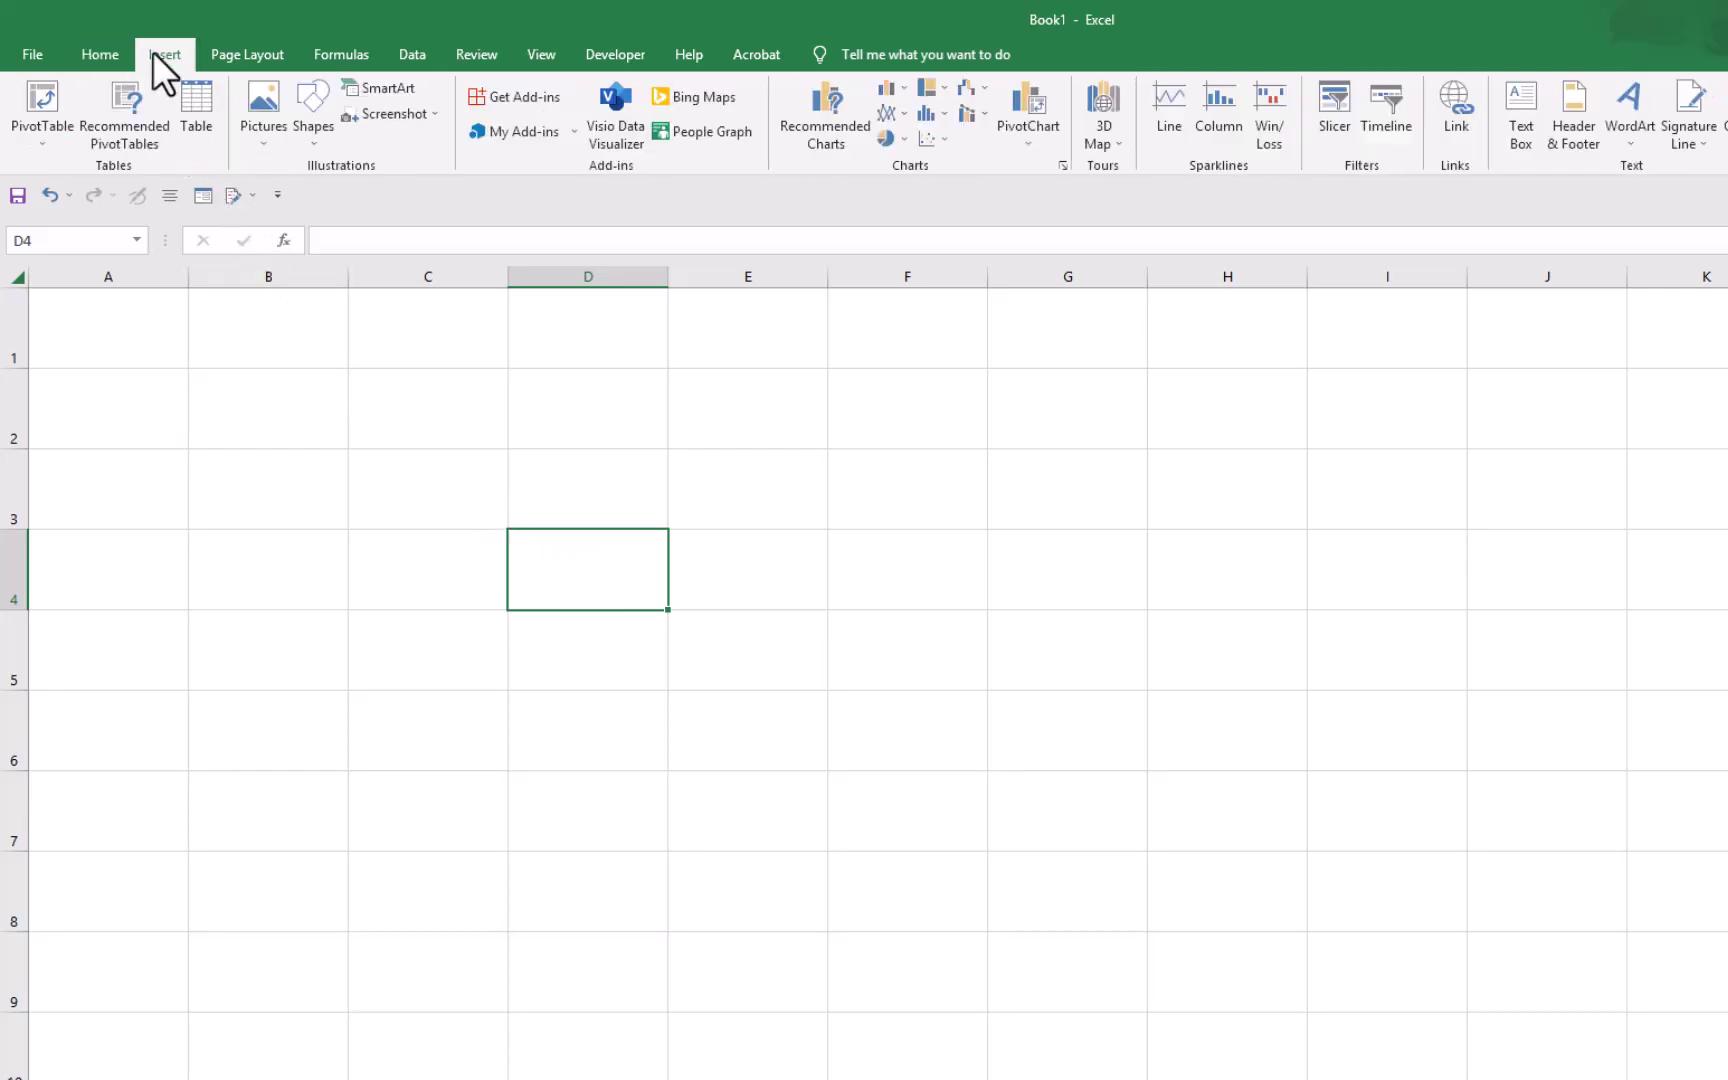
left_click(266, 143)
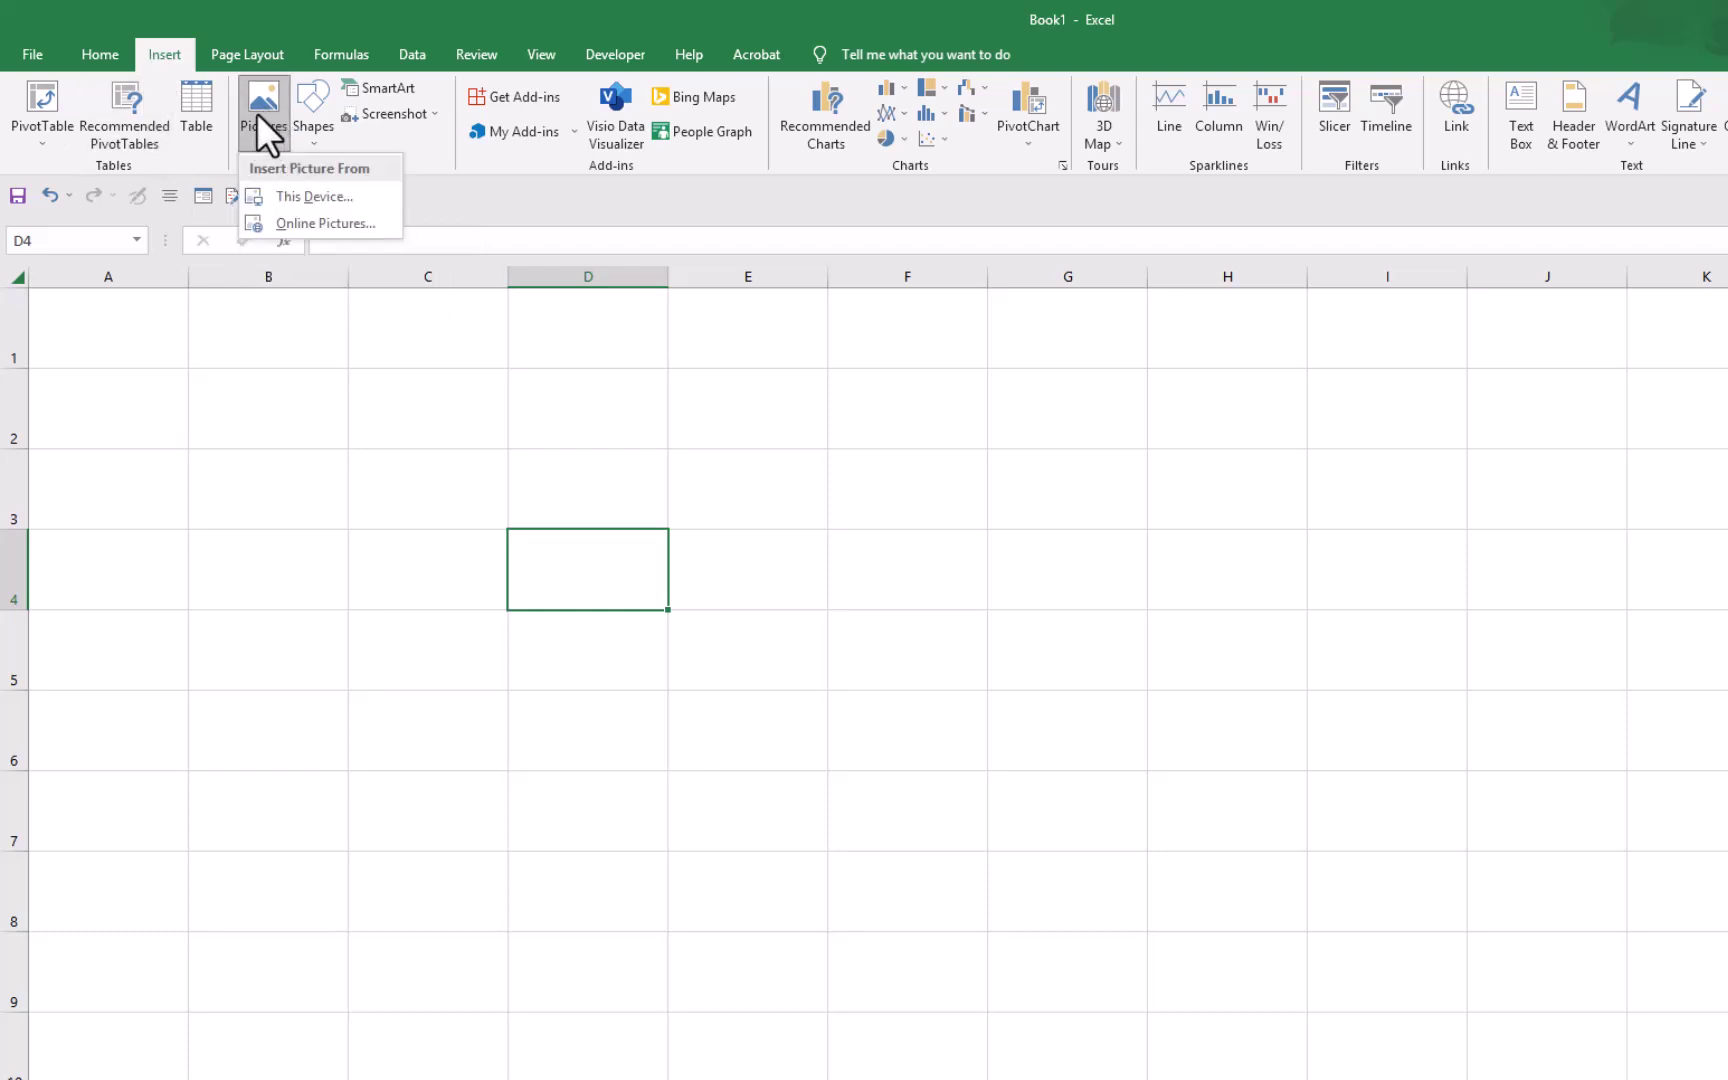
left_click(329, 195)
left_click_drag(535, 346, 620, 466)
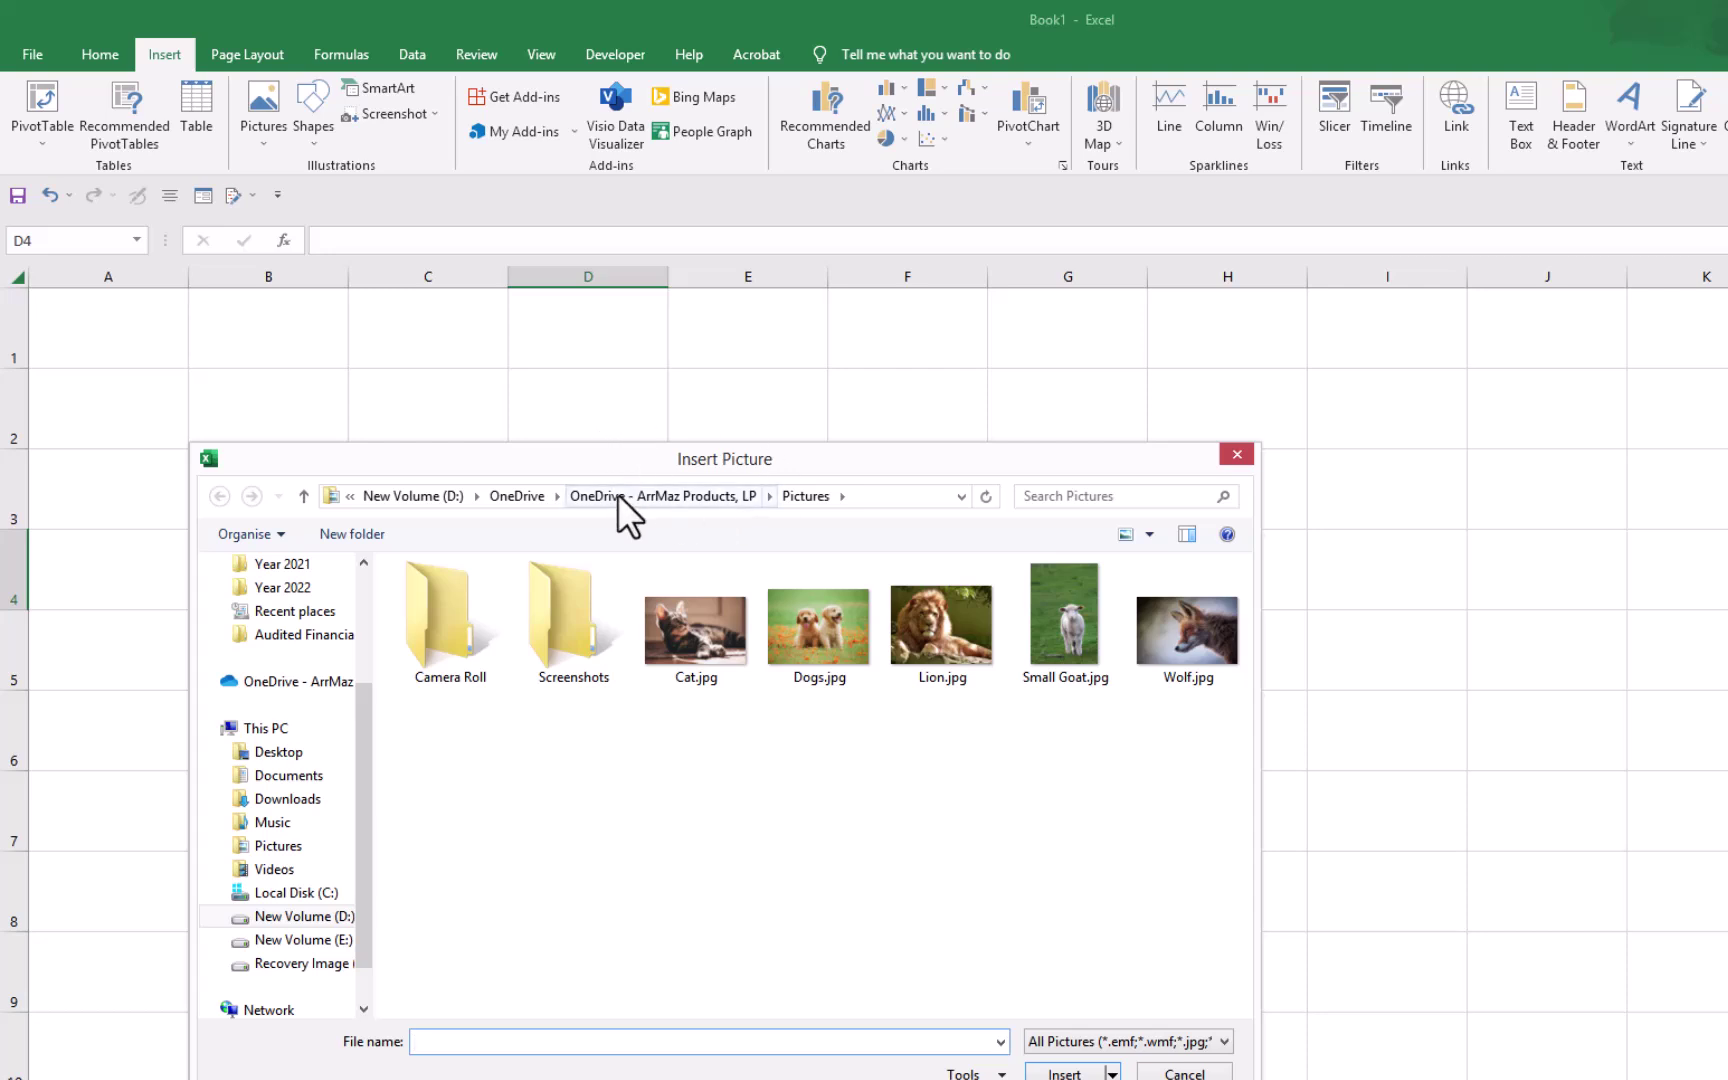
left_click(694, 643)
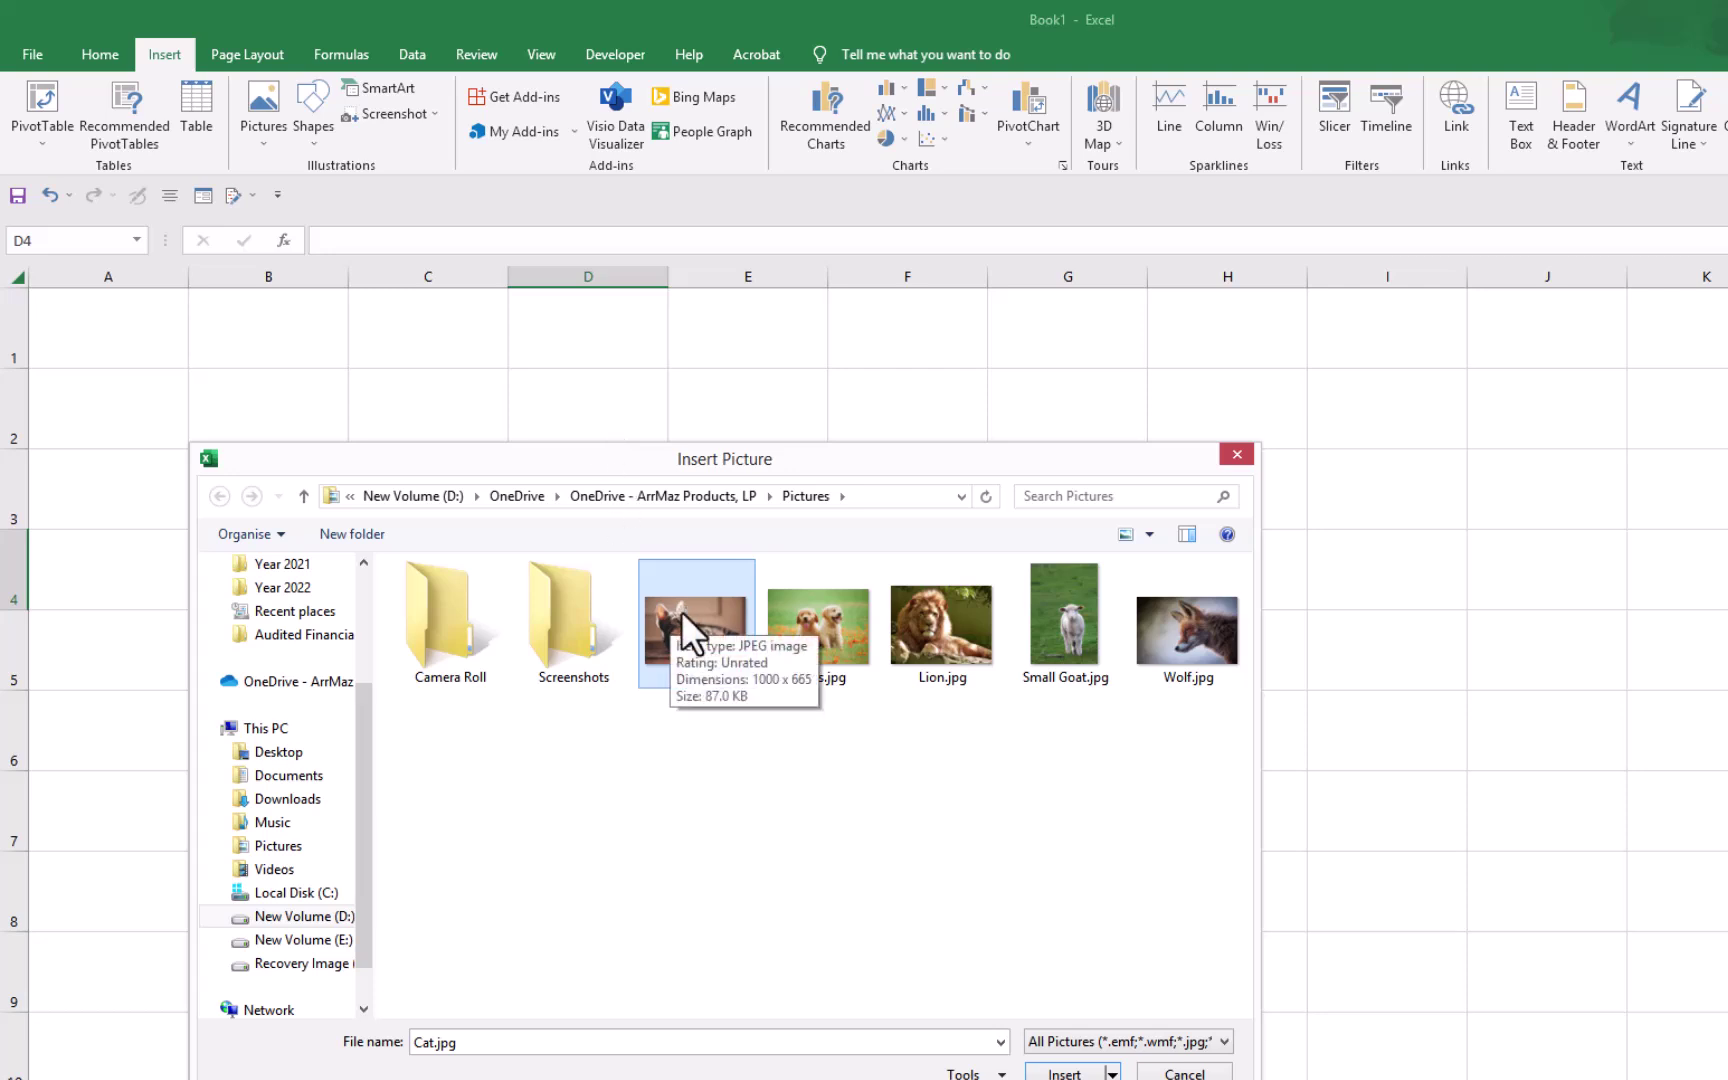
left_click(1082, 1072)
left_click_drag(983, 972, 877, 789)
left_click_drag(707, 687, 875, 808)
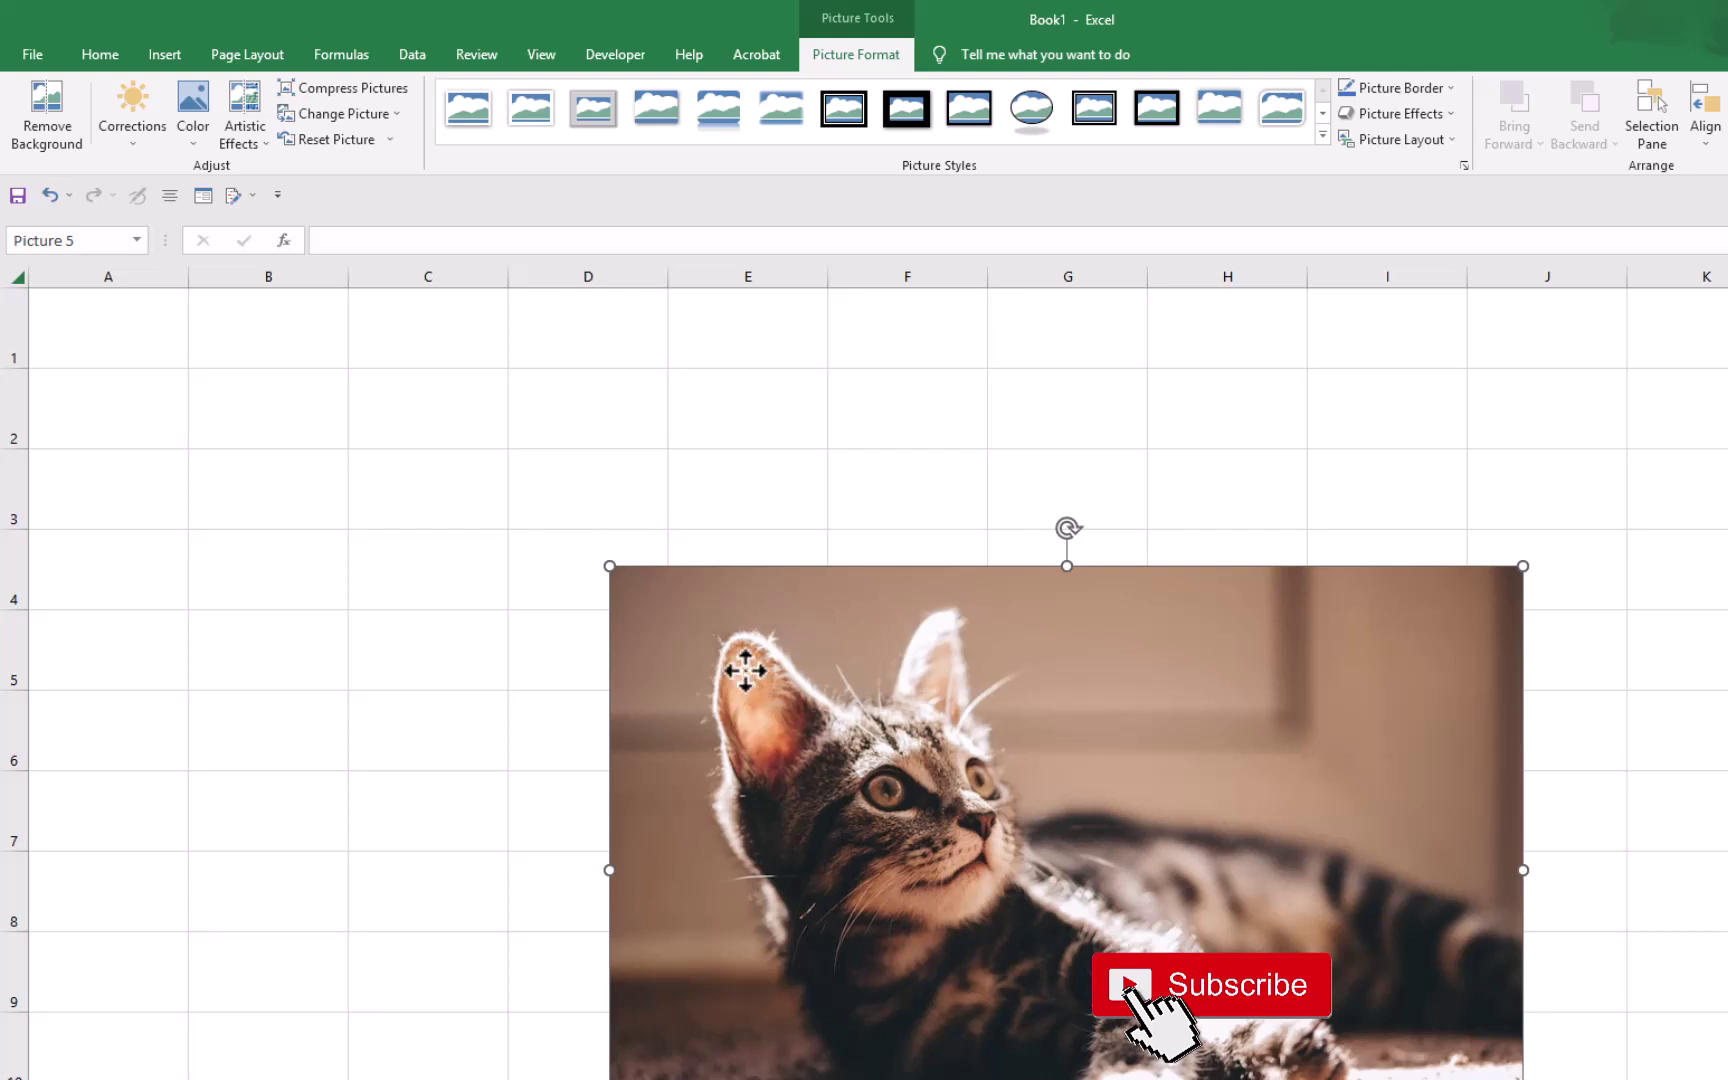
- Make D3 active and line up the cat photo's top-left corner with D3's
left_click(586, 492)
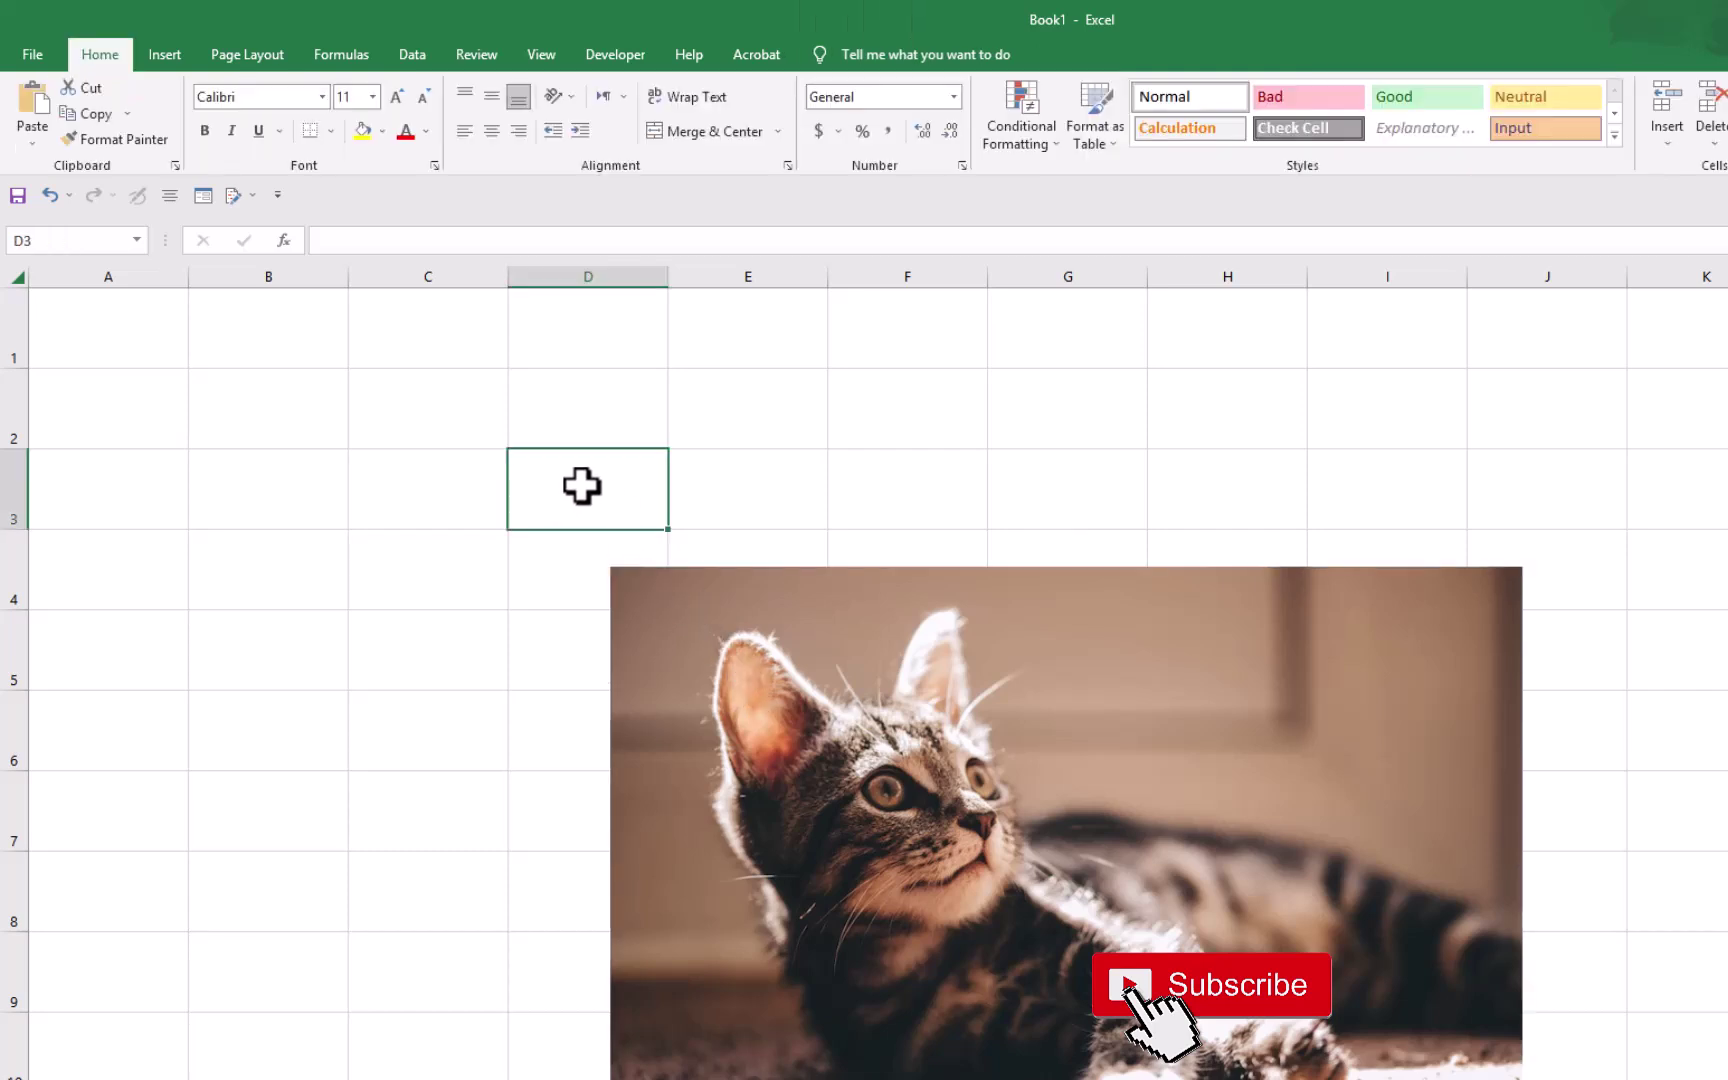
left_click_drag(738, 670, 634, 547)
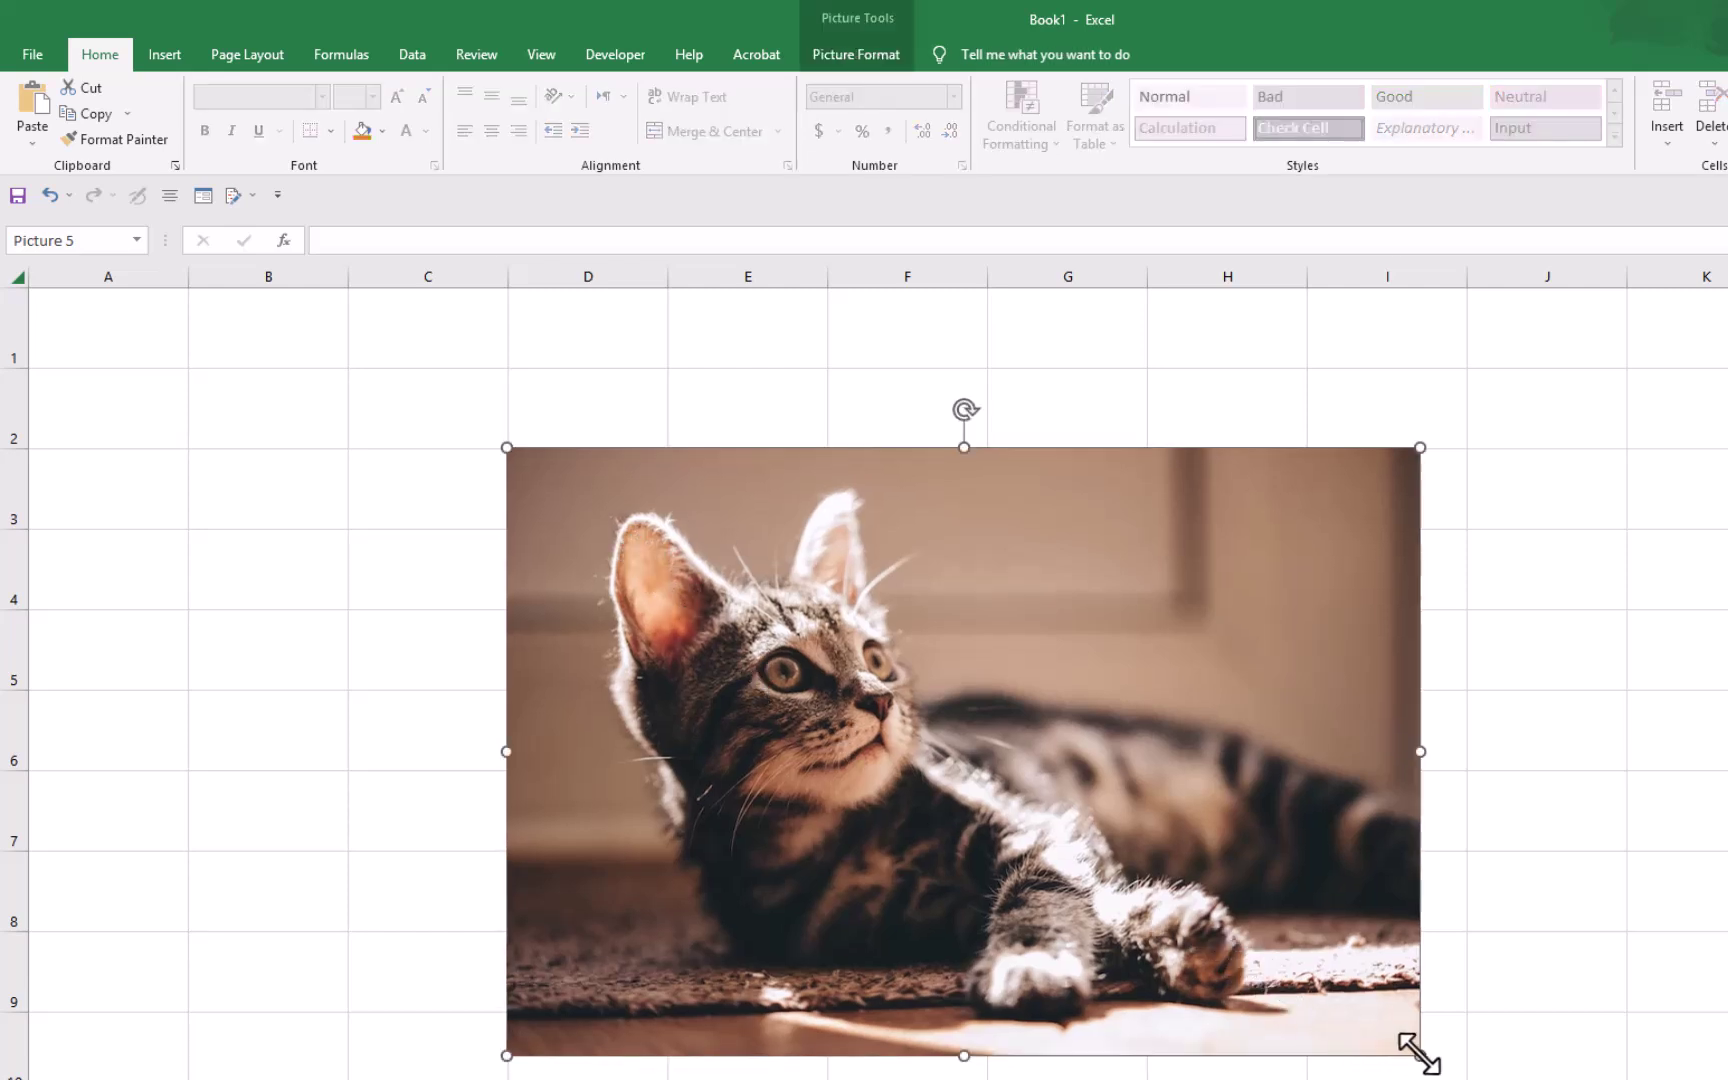
- Alt-drag the cat photo's bottom-right corner so it snaps exactly inside cell D3
key("alt")
key("alt")
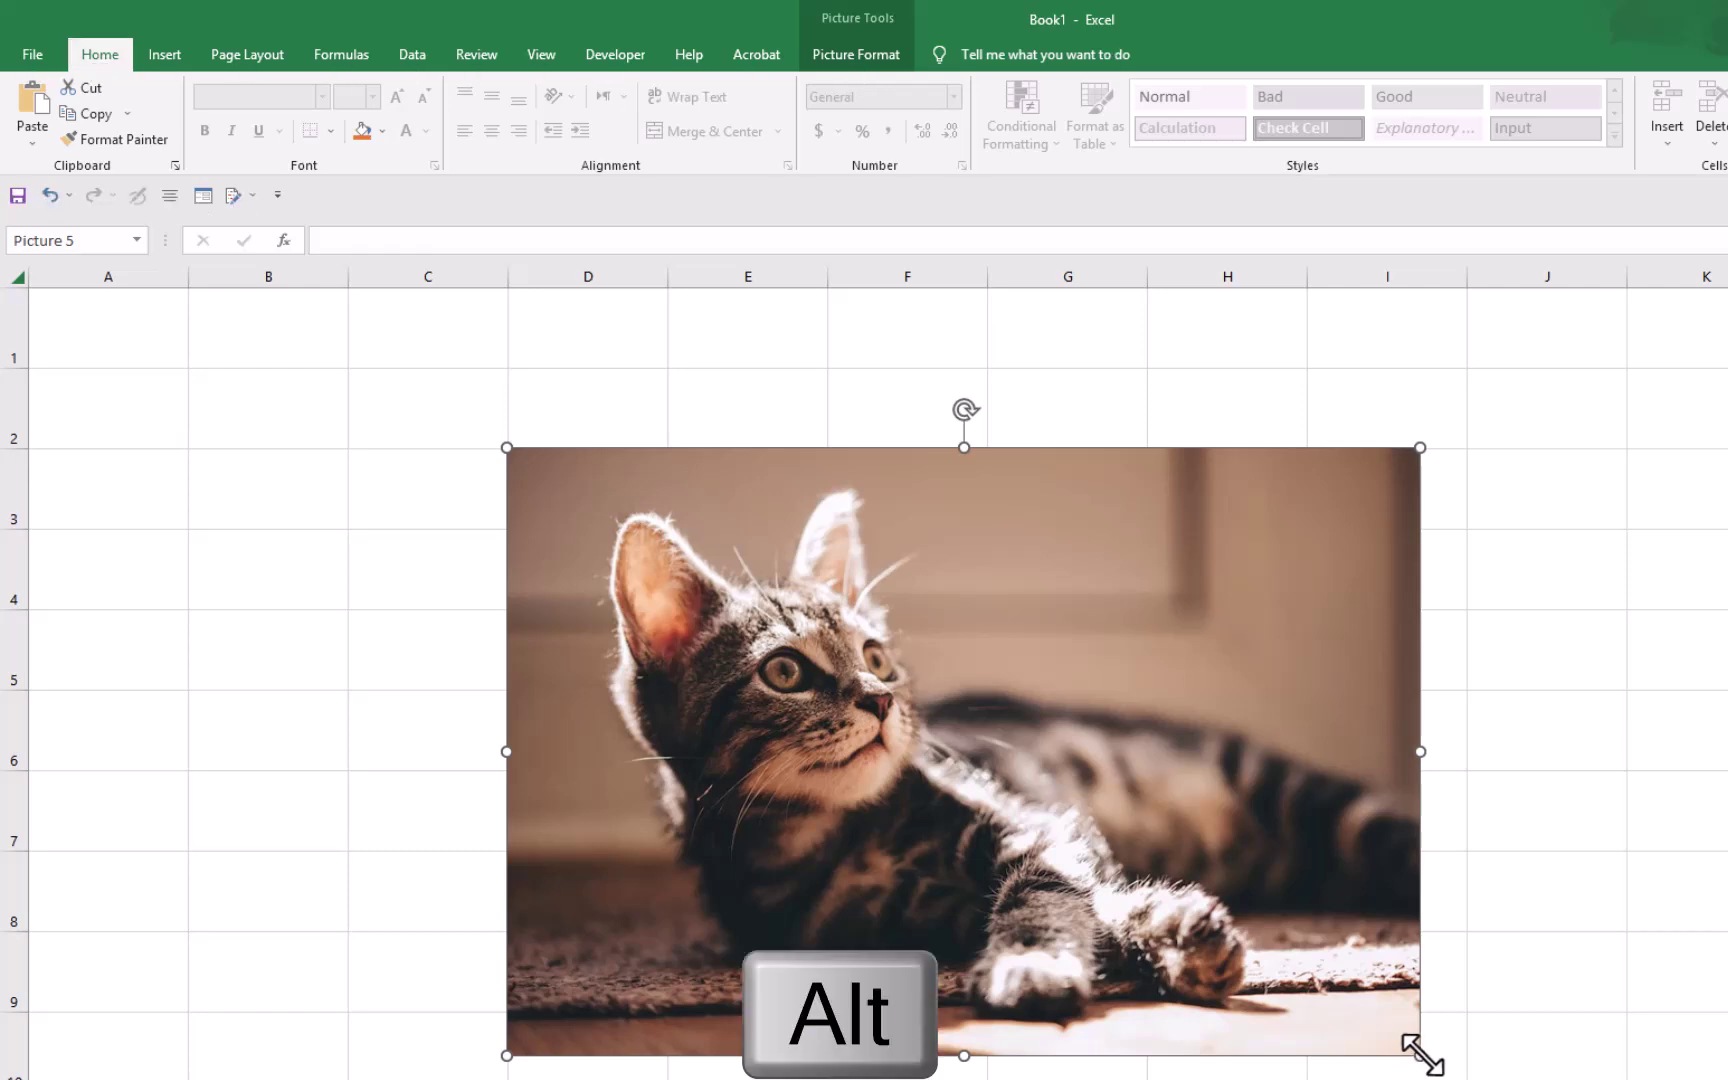
left_click_drag(1414, 1046, 591, 551)
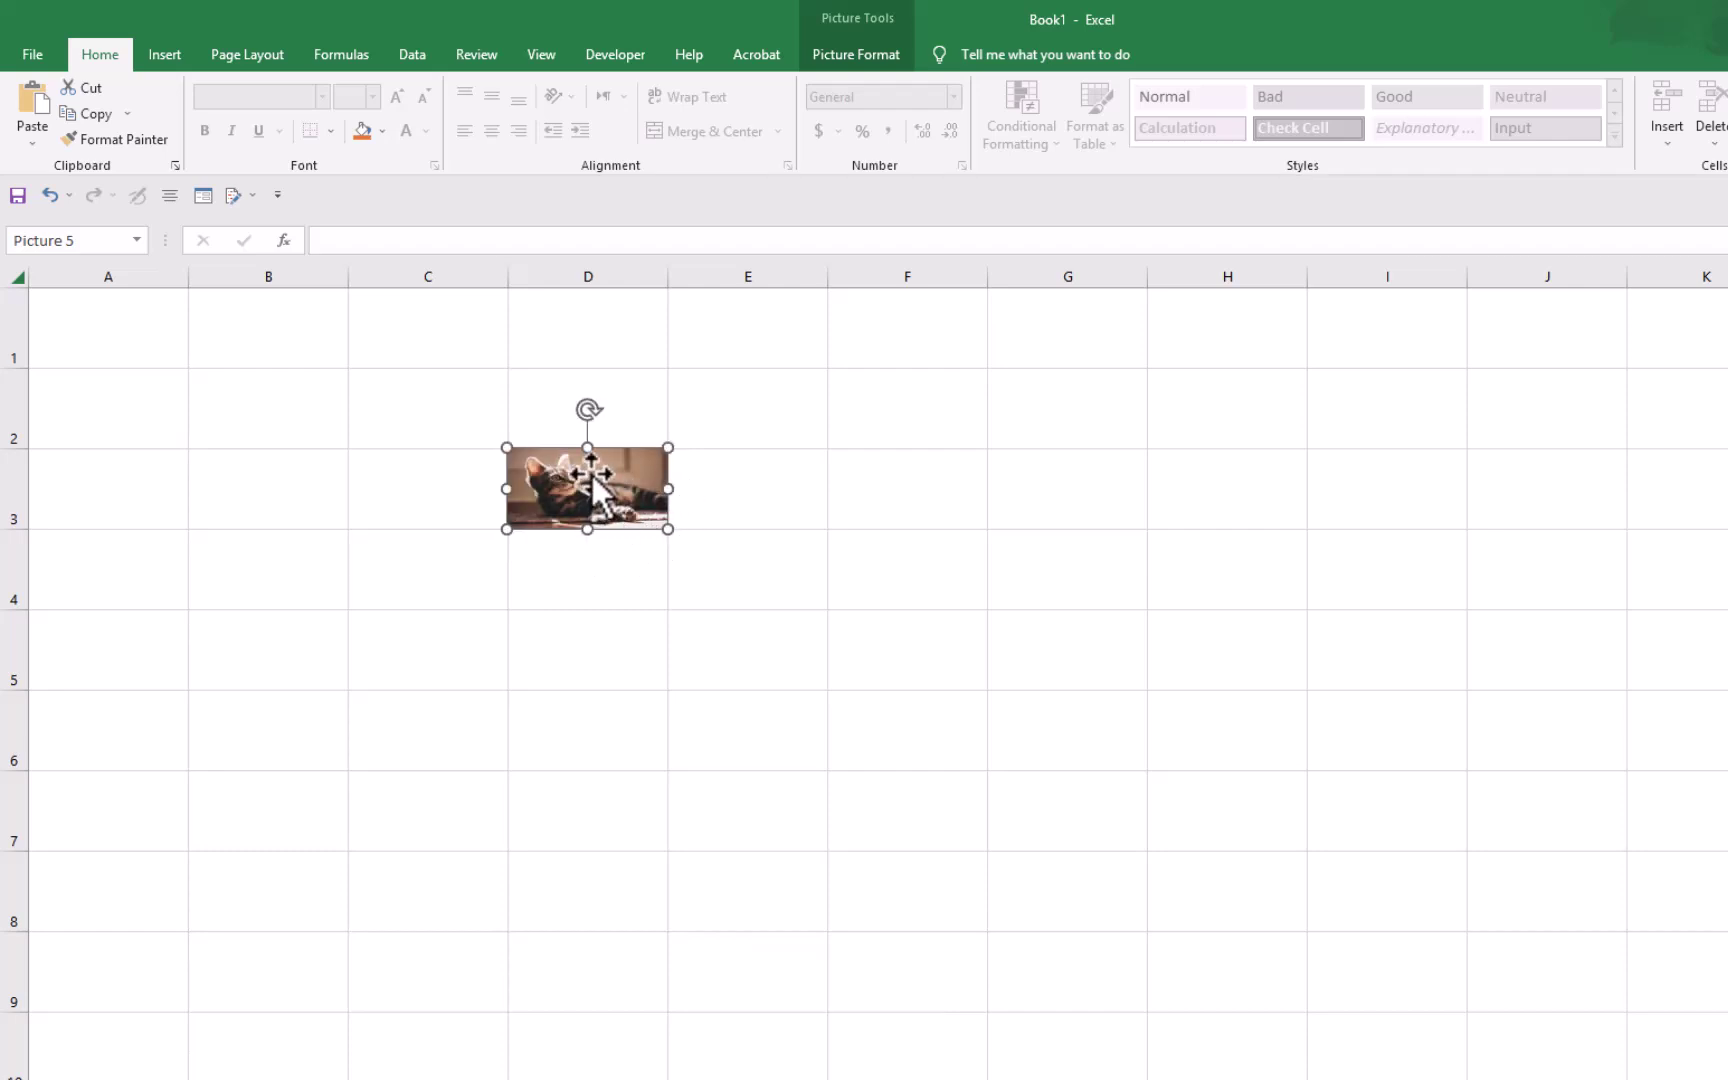
left_click(617, 420)
left_click(655, 518)
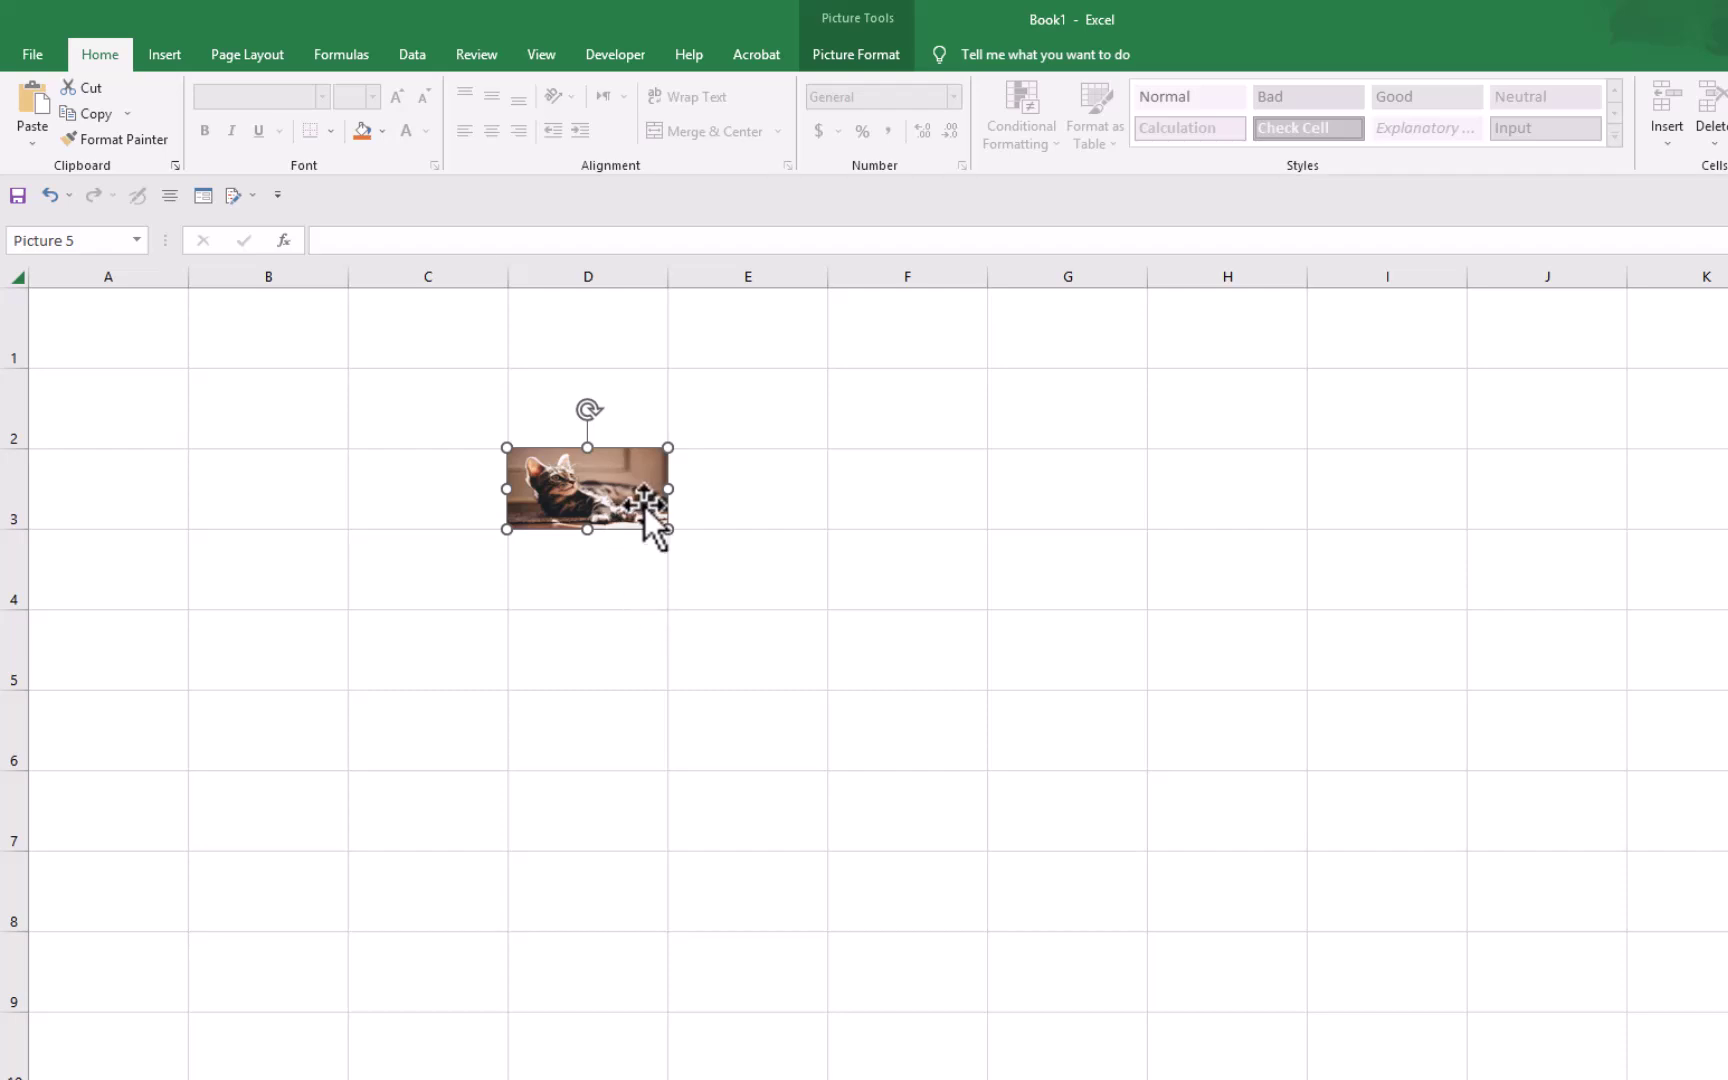
- Check the photo's fit by reselecting it, then select column D, C3 and E5
left_click(632, 560)
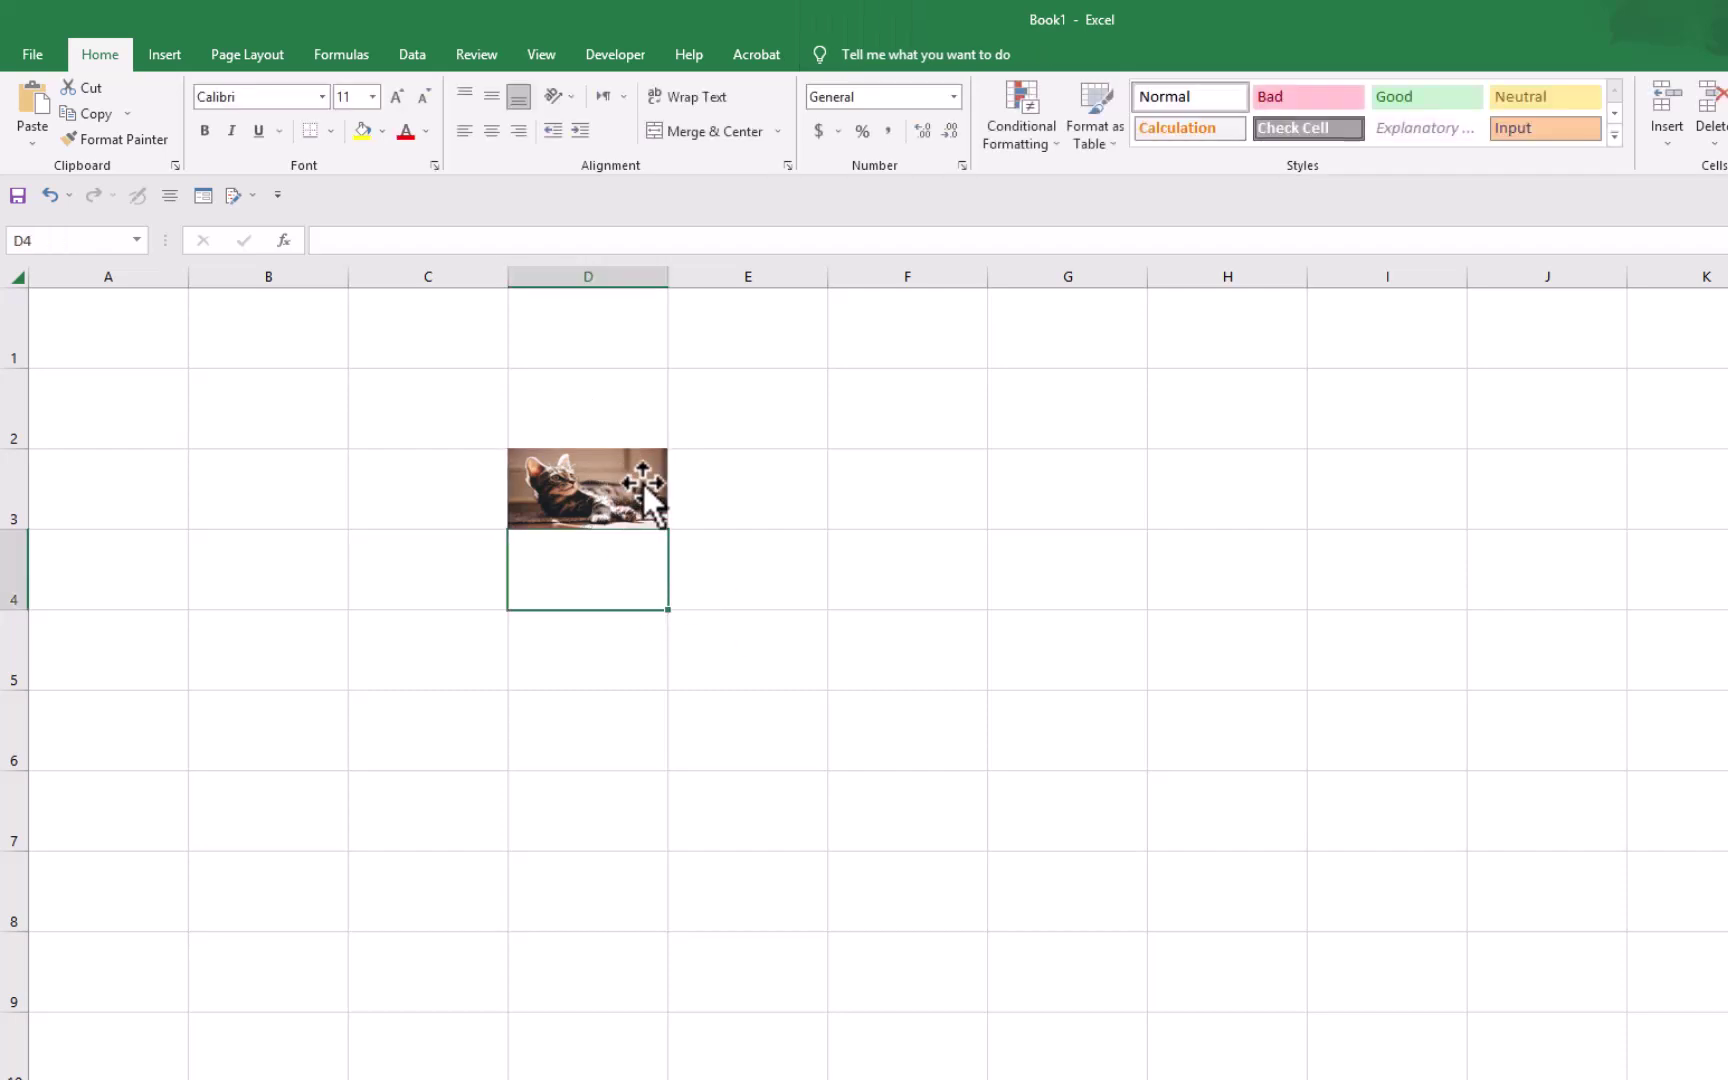
left_click(621, 493)
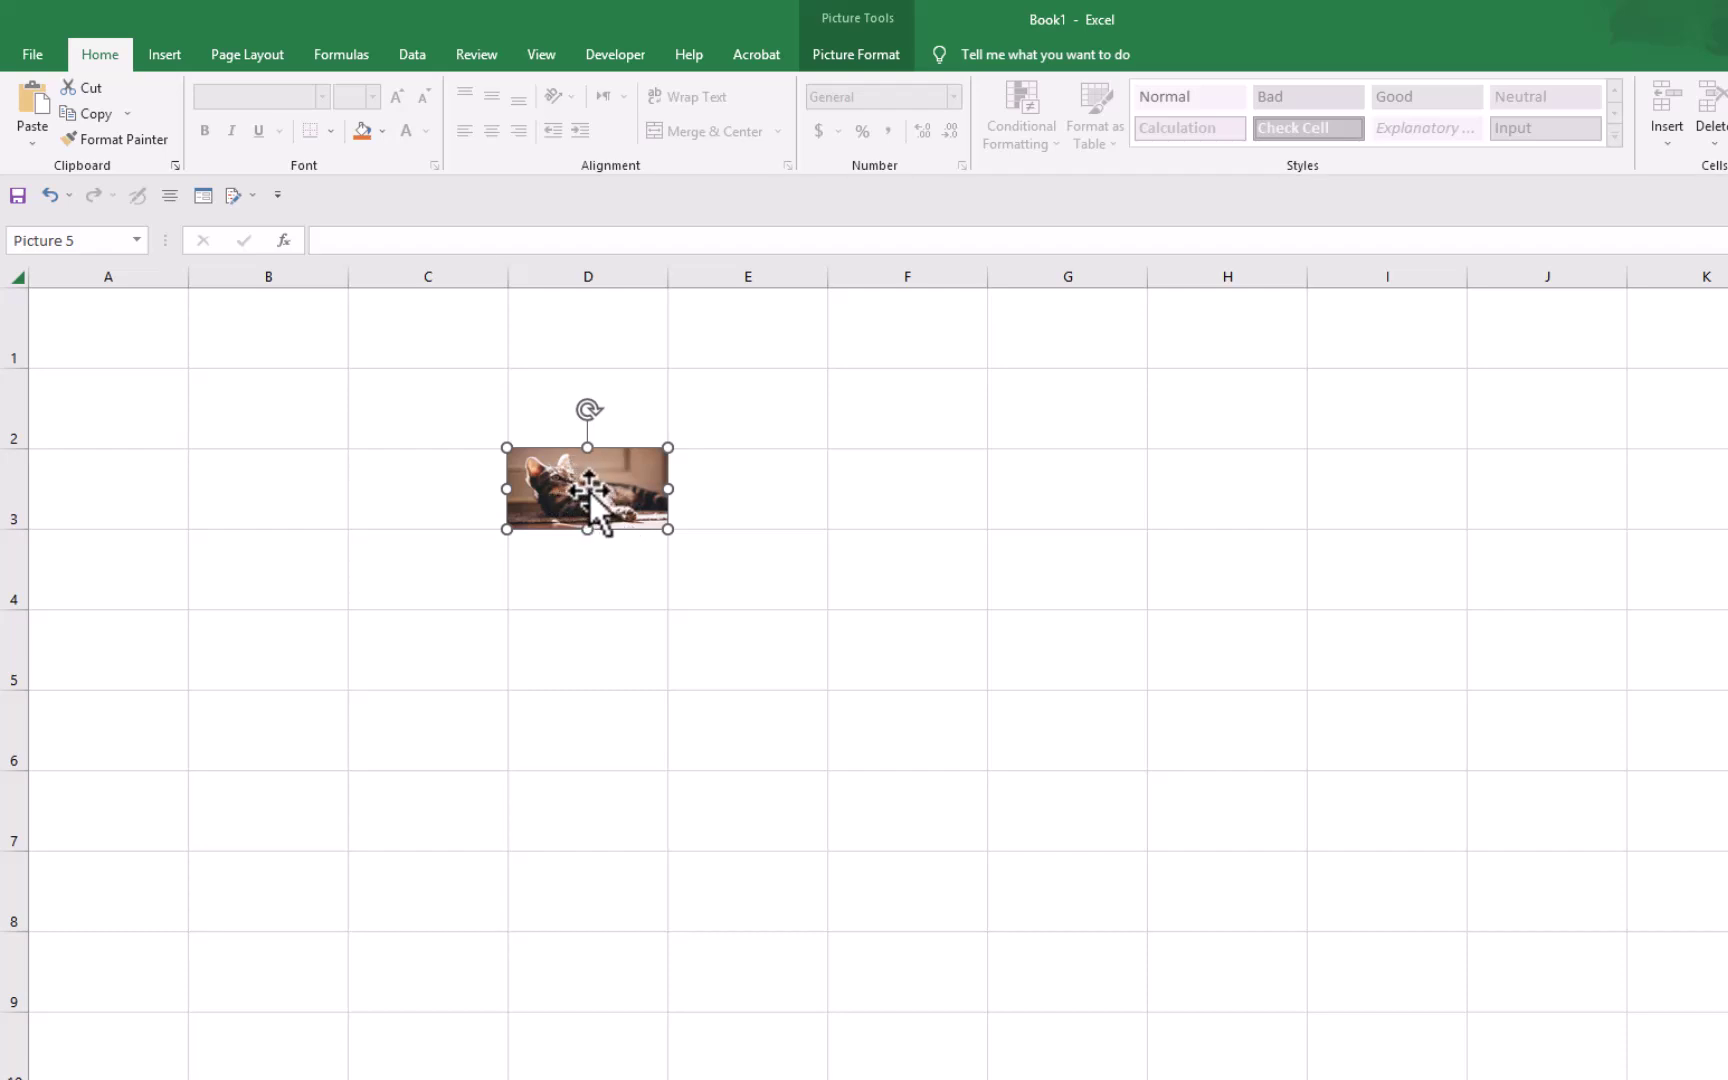
left_click(585, 612)
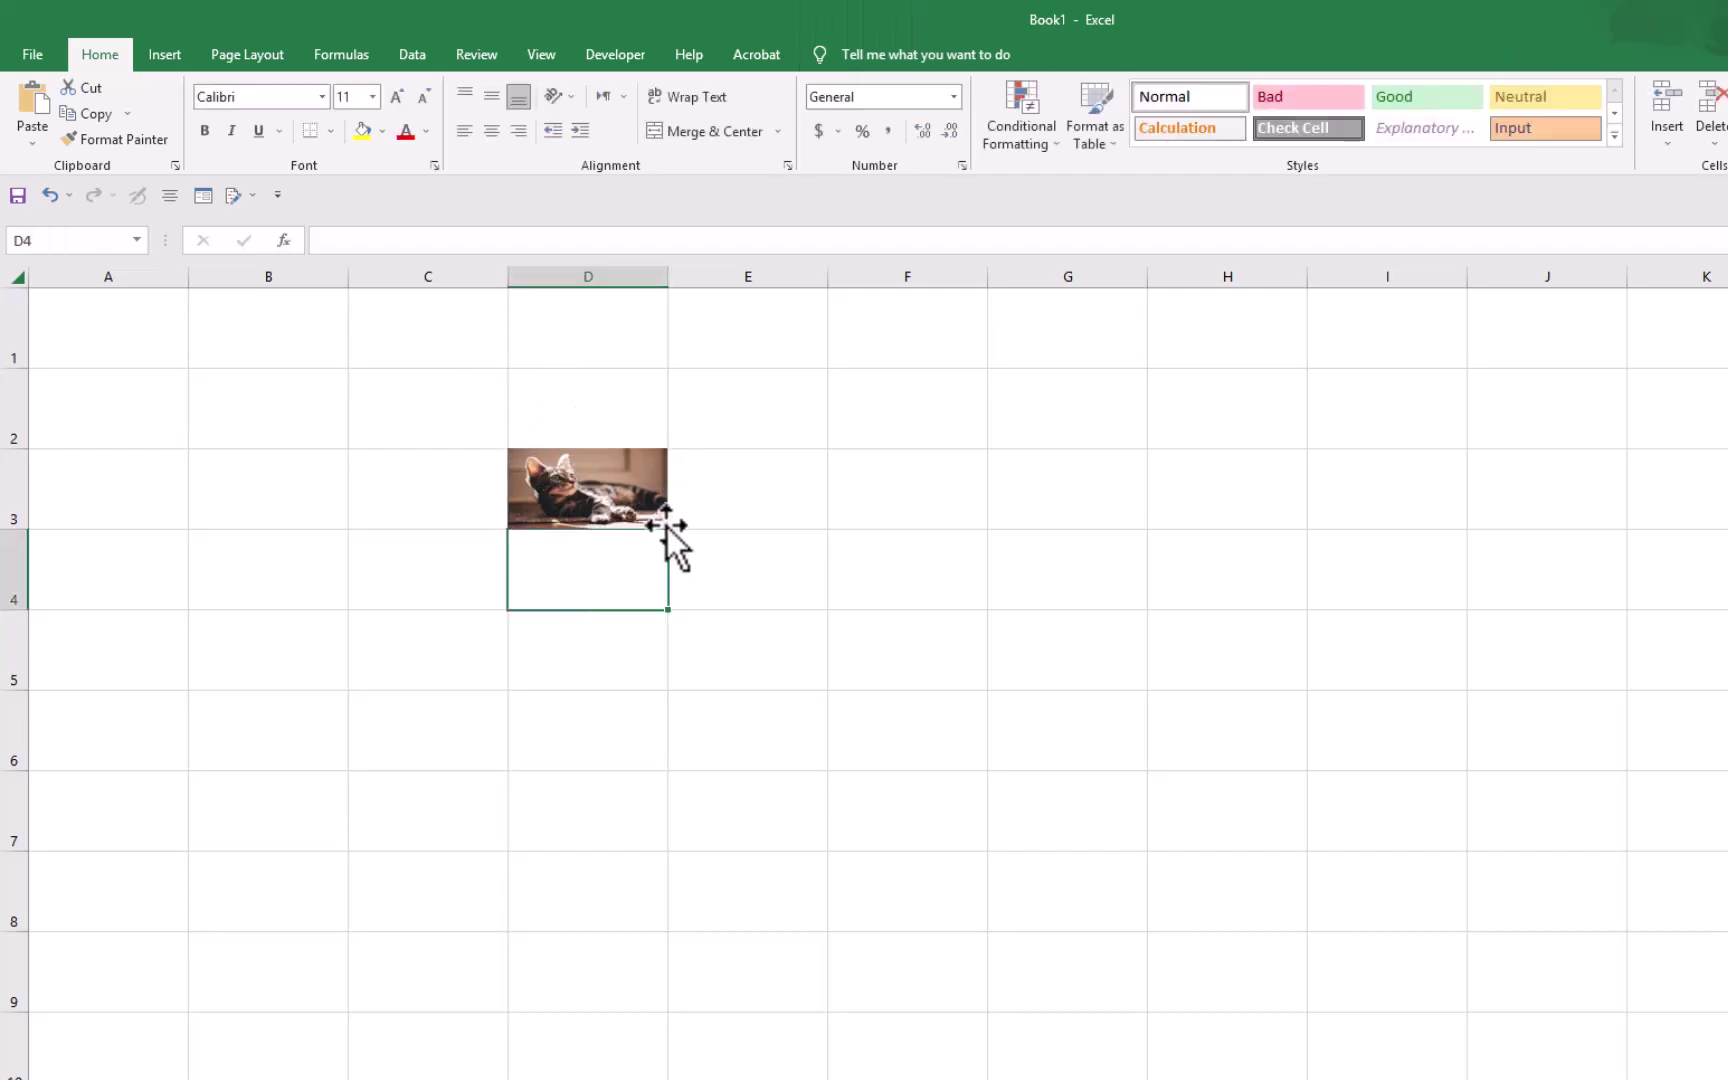
left_click(650, 497)
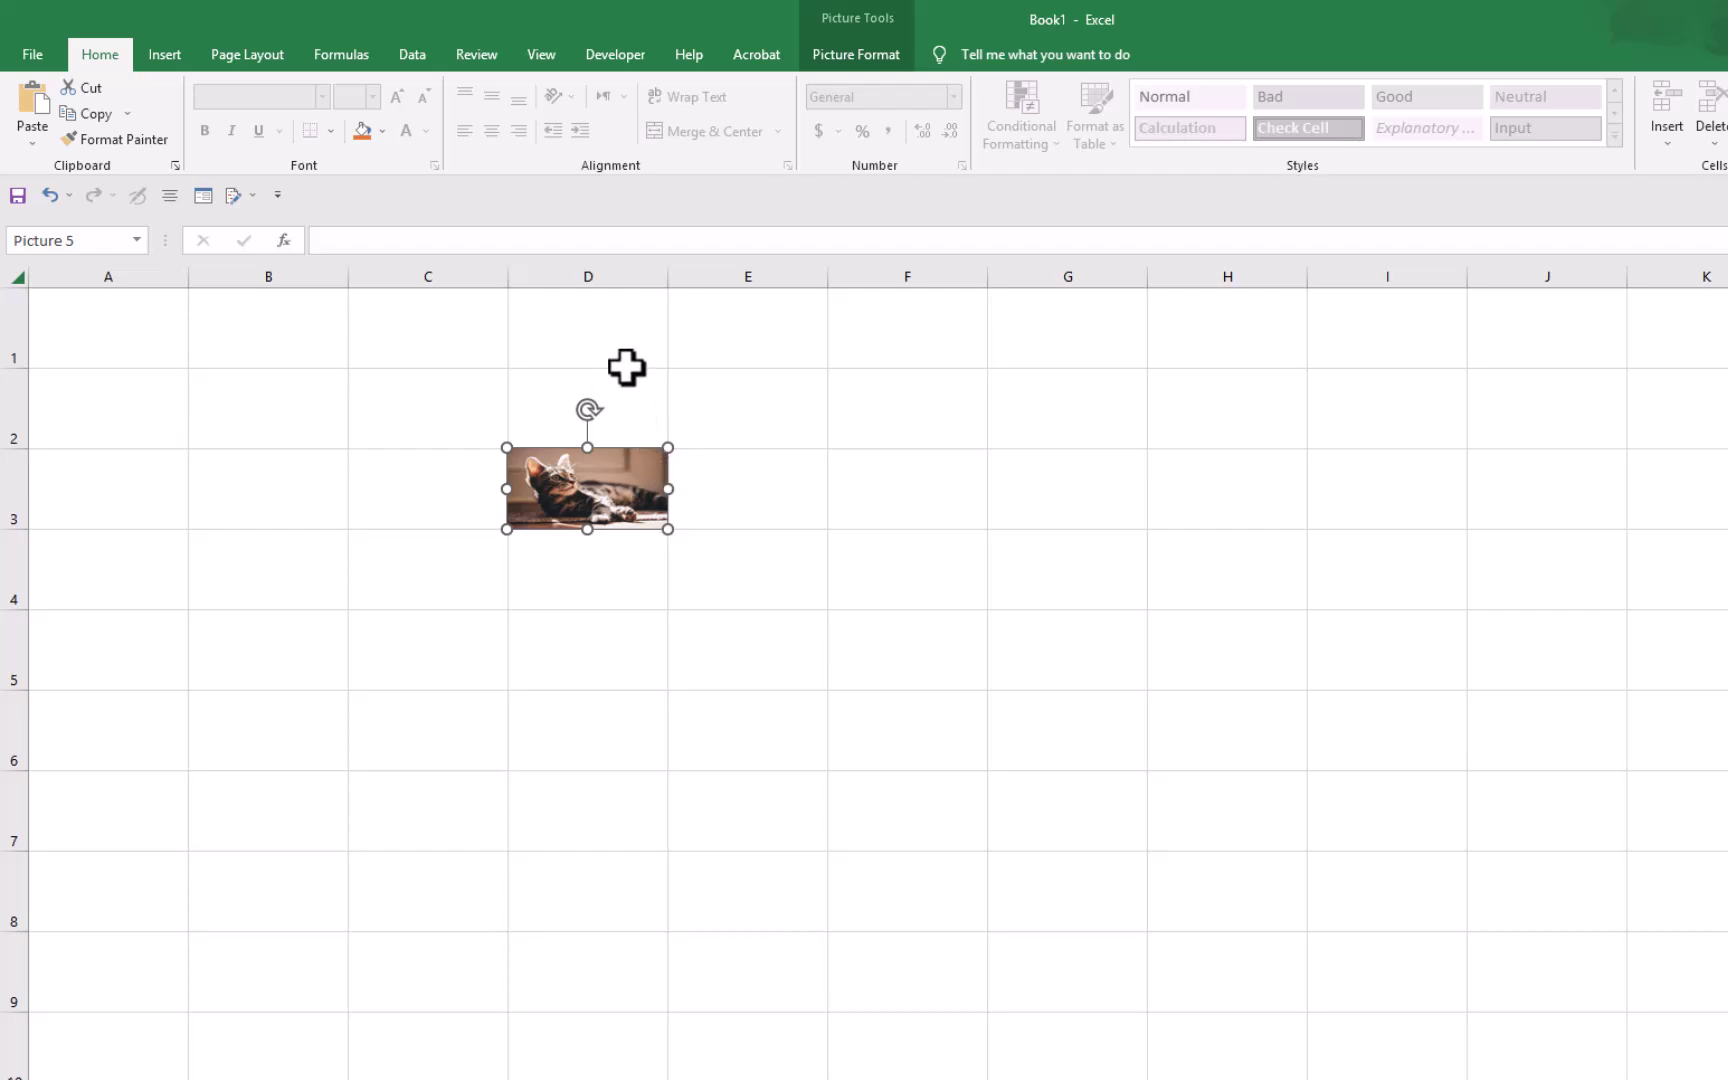
left_click(609, 276)
left_click(455, 515)
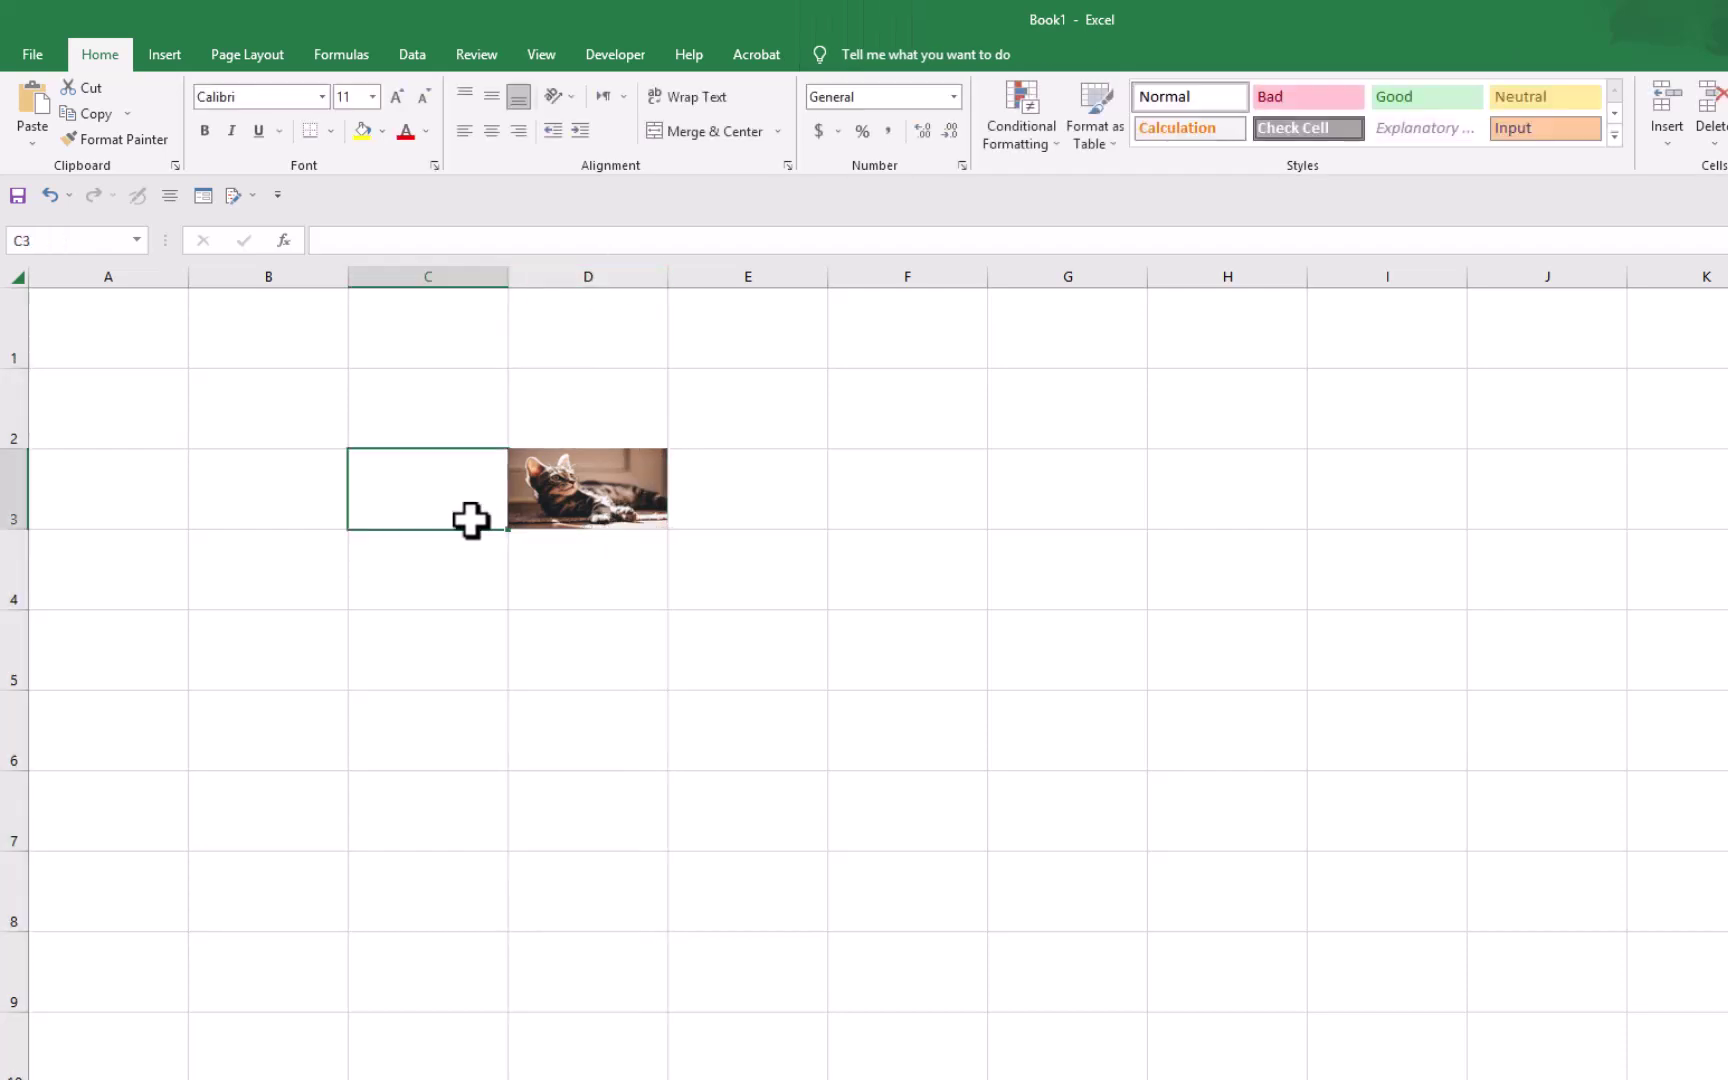
left_click(690, 652)
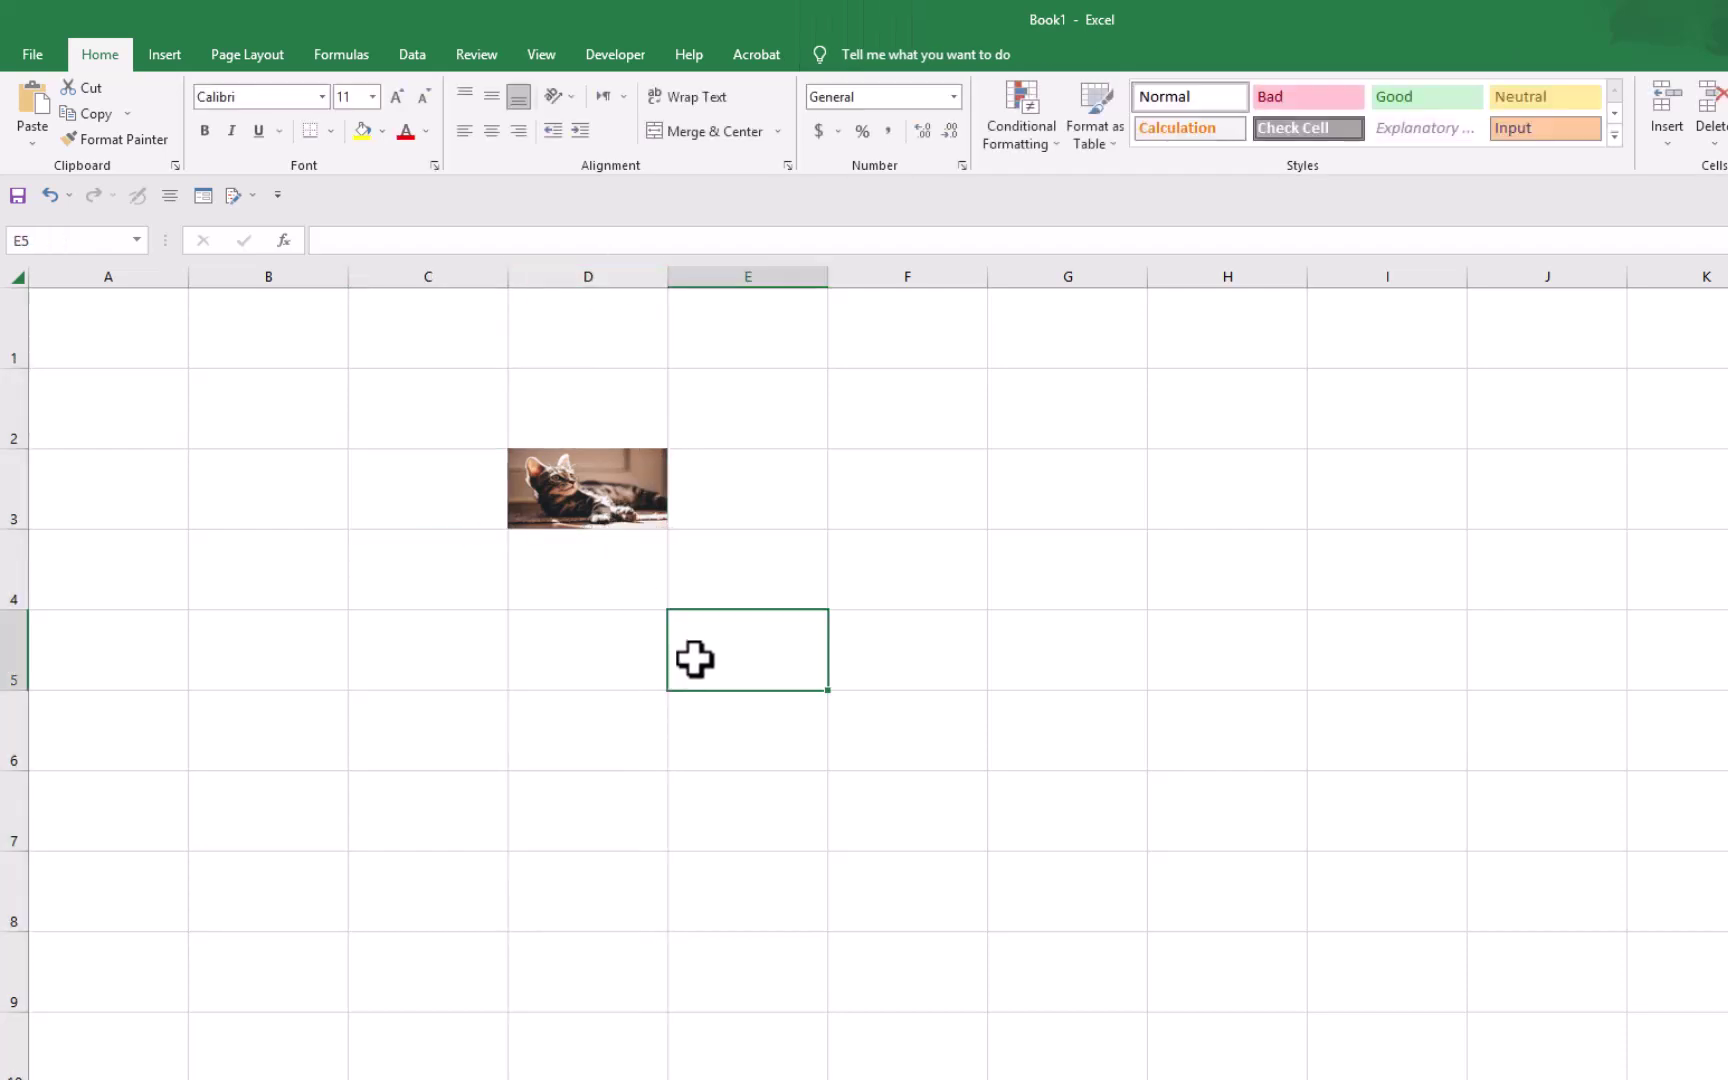
left_click_drag(667, 274, 590, 268)
left_click_drag(16, 535, 16, 475)
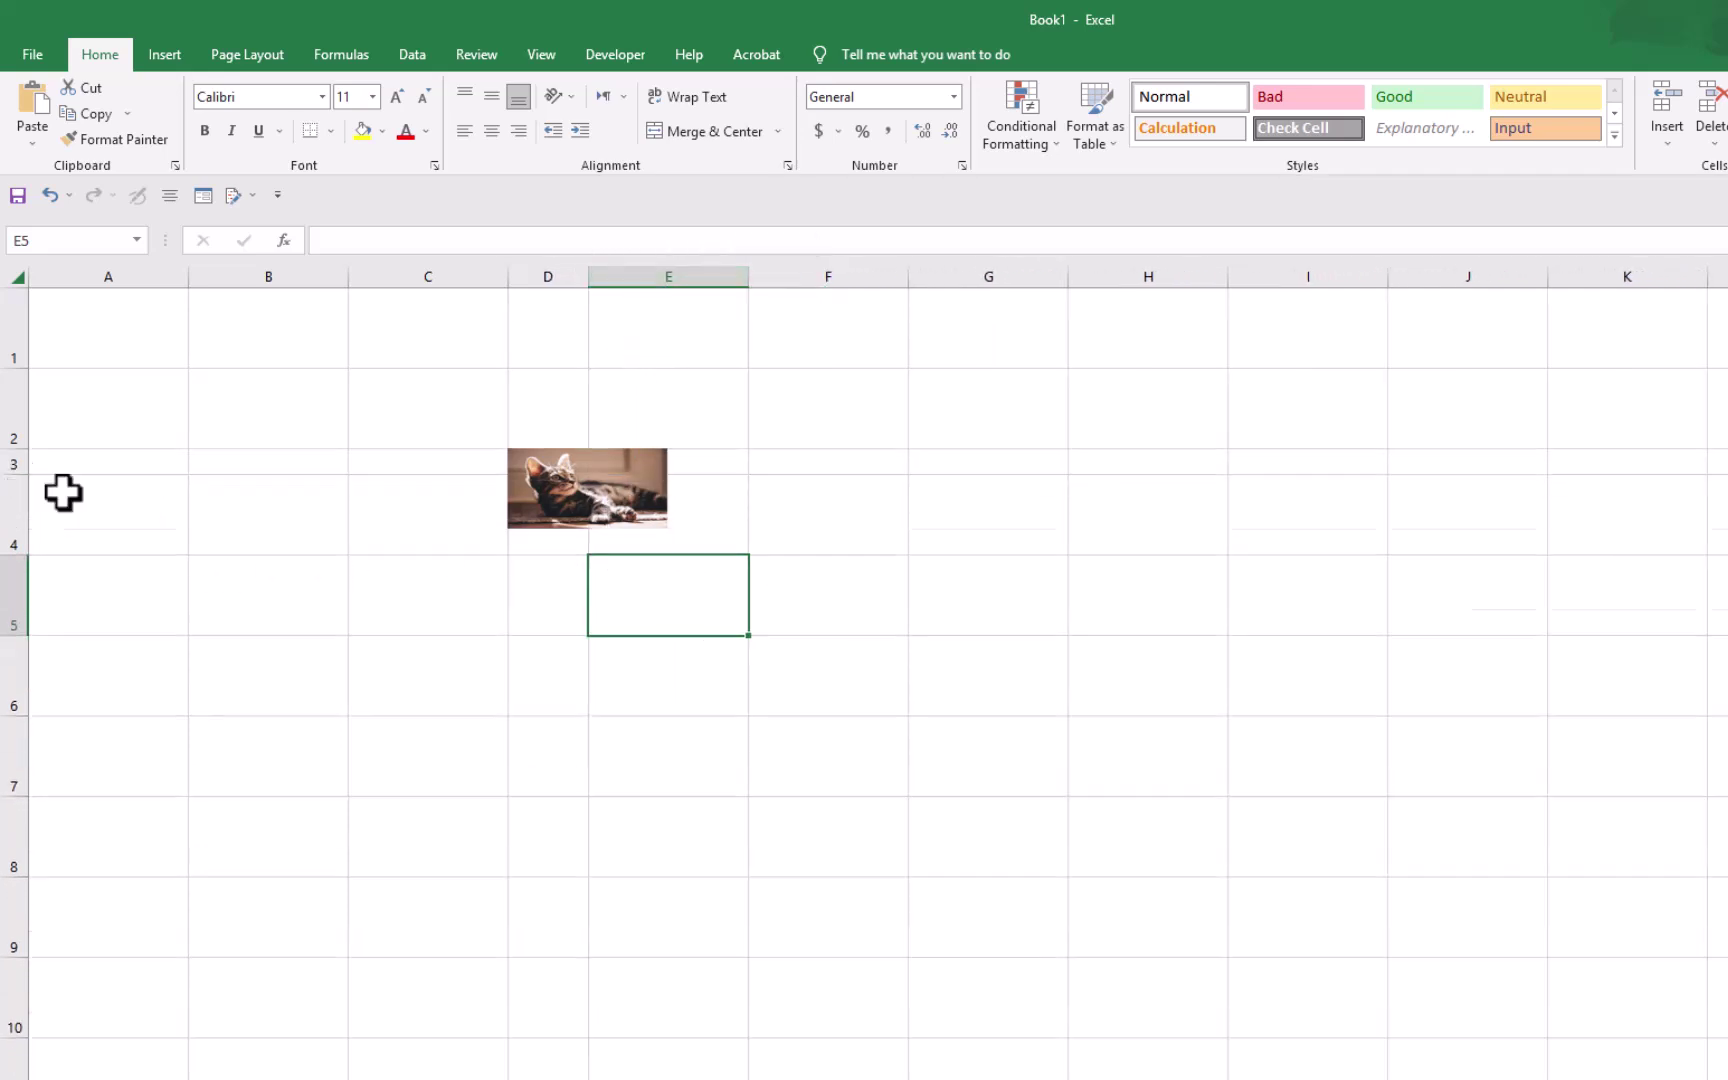
left_click(600, 503)
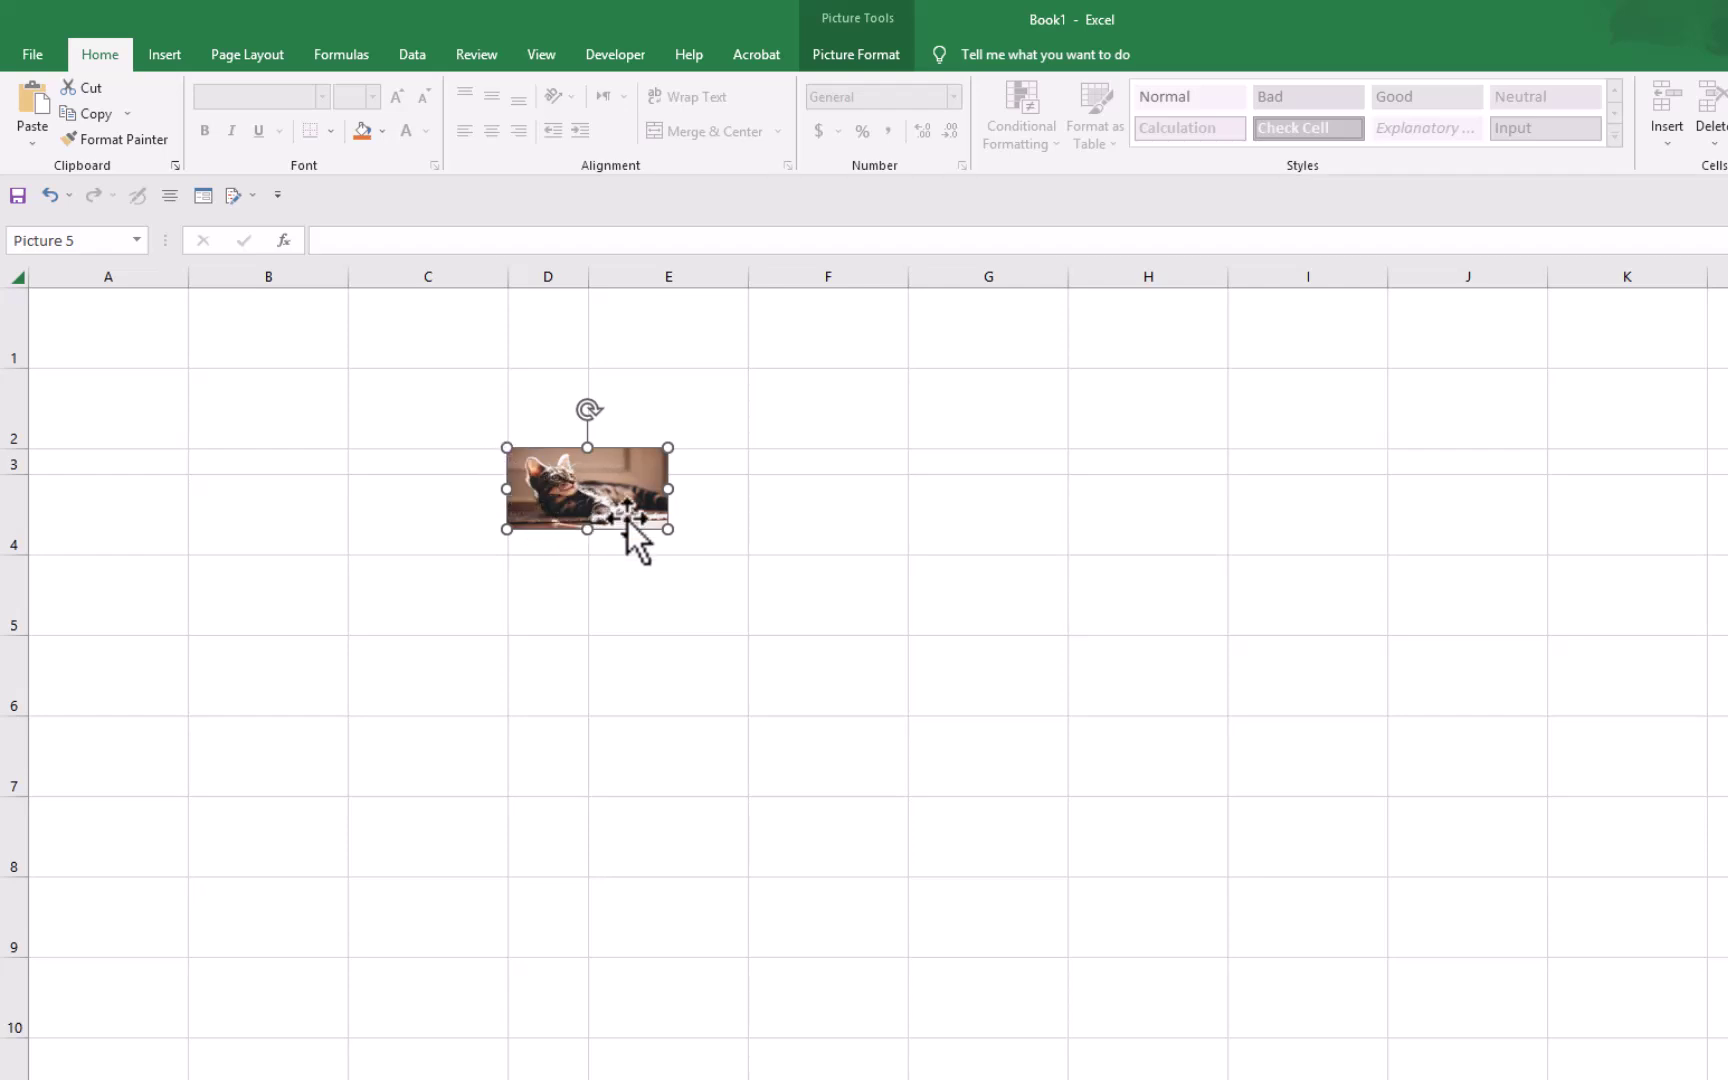
left_click(620, 577)
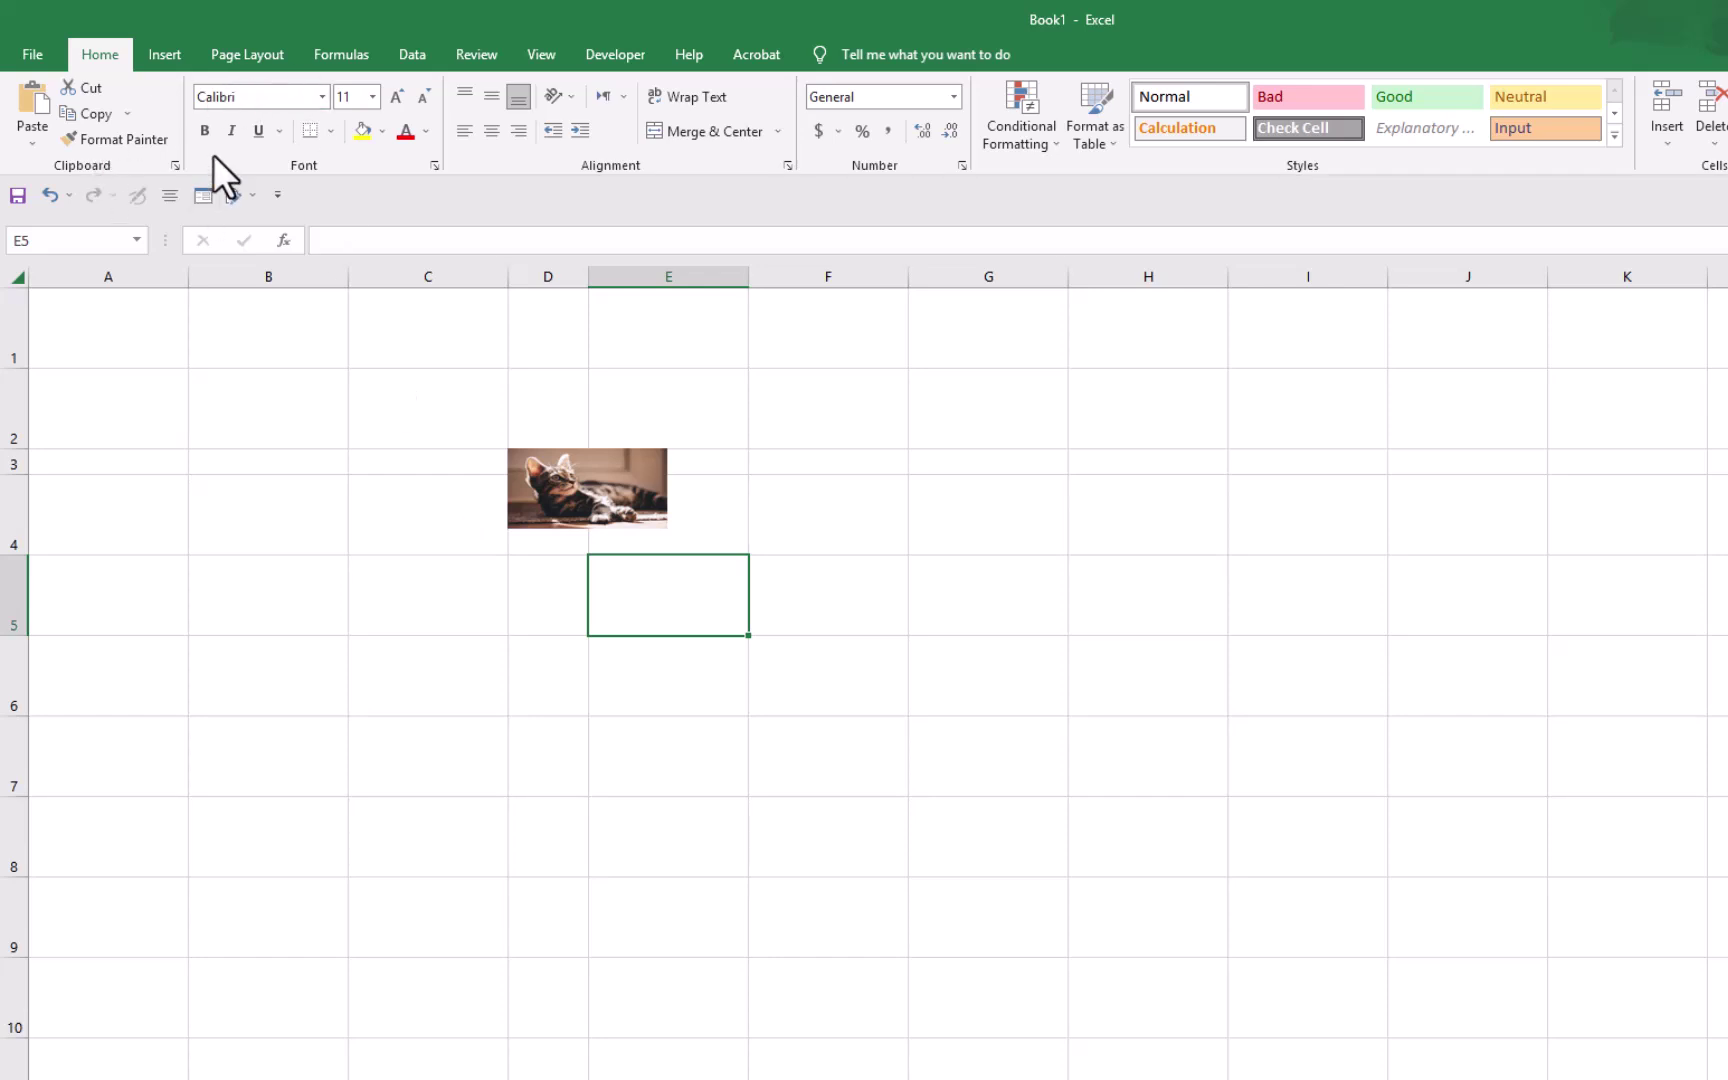
left_click(55, 196)
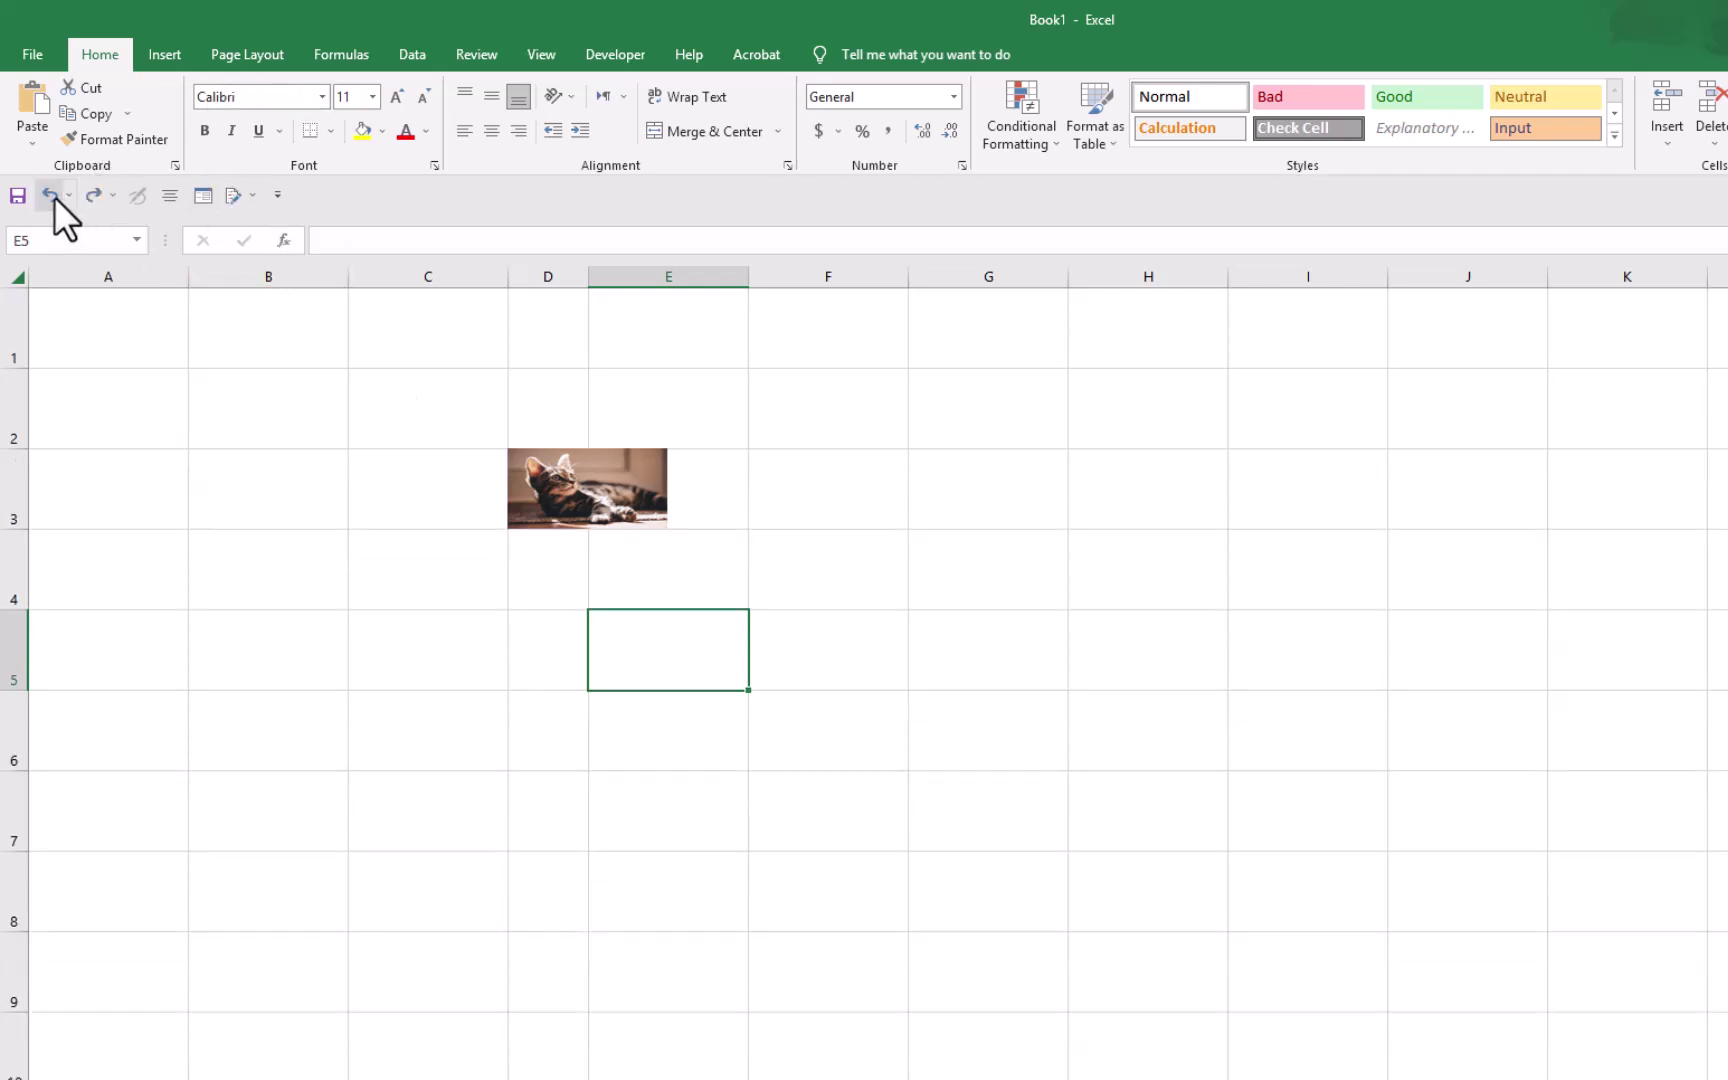
left_click(54, 196)
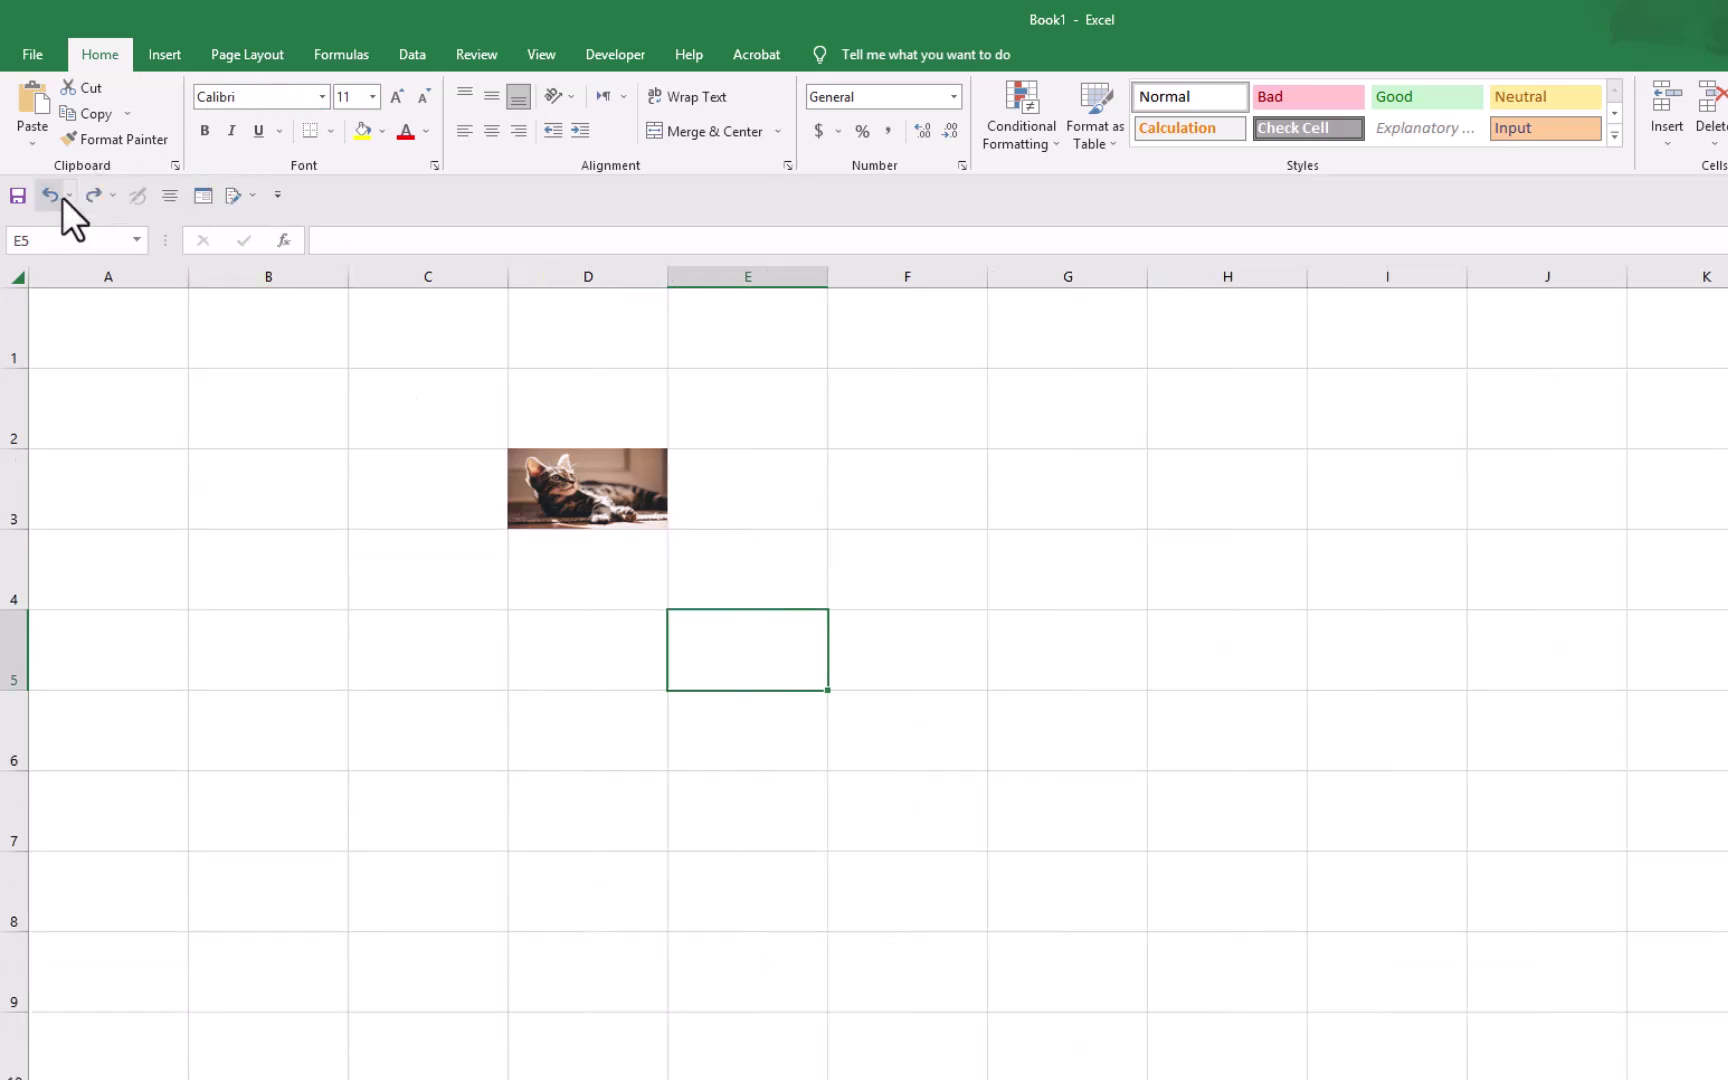
left_click(604, 492)
- Set the cat photo's Format Picture property to 'Move and size with cells' and close the pane
right_click(604, 492)
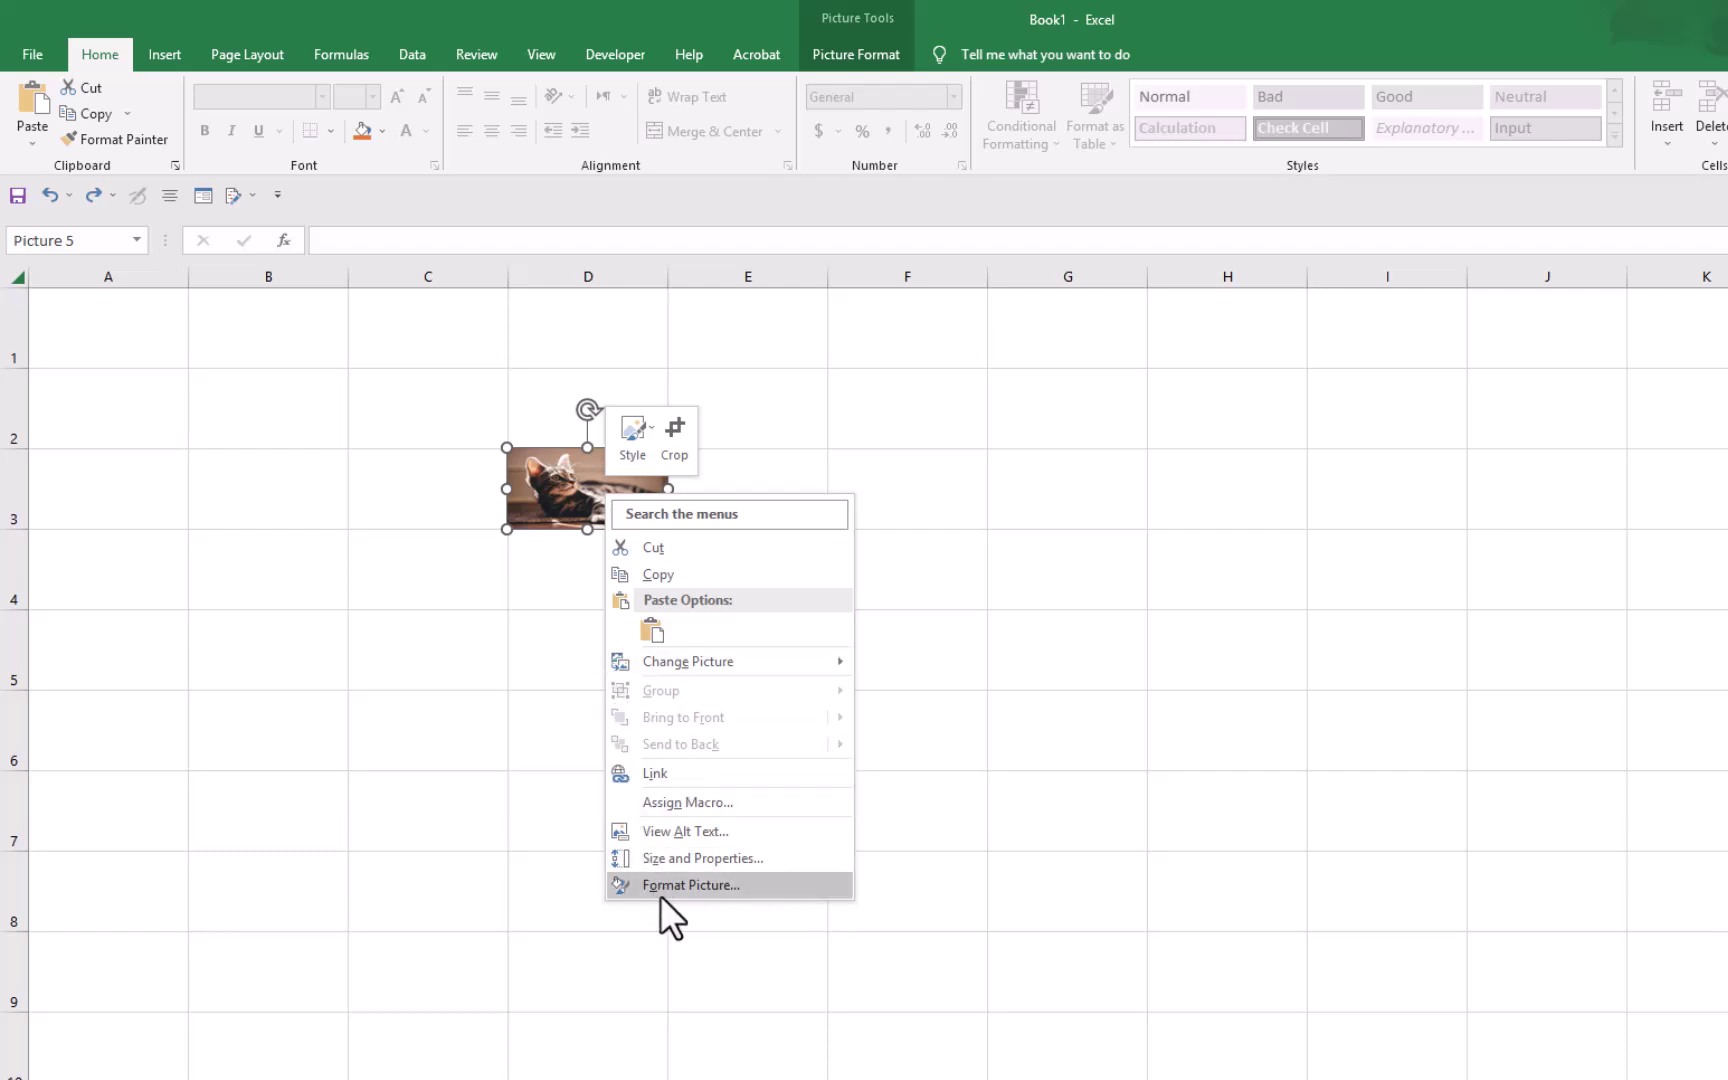
left_click(686, 886)
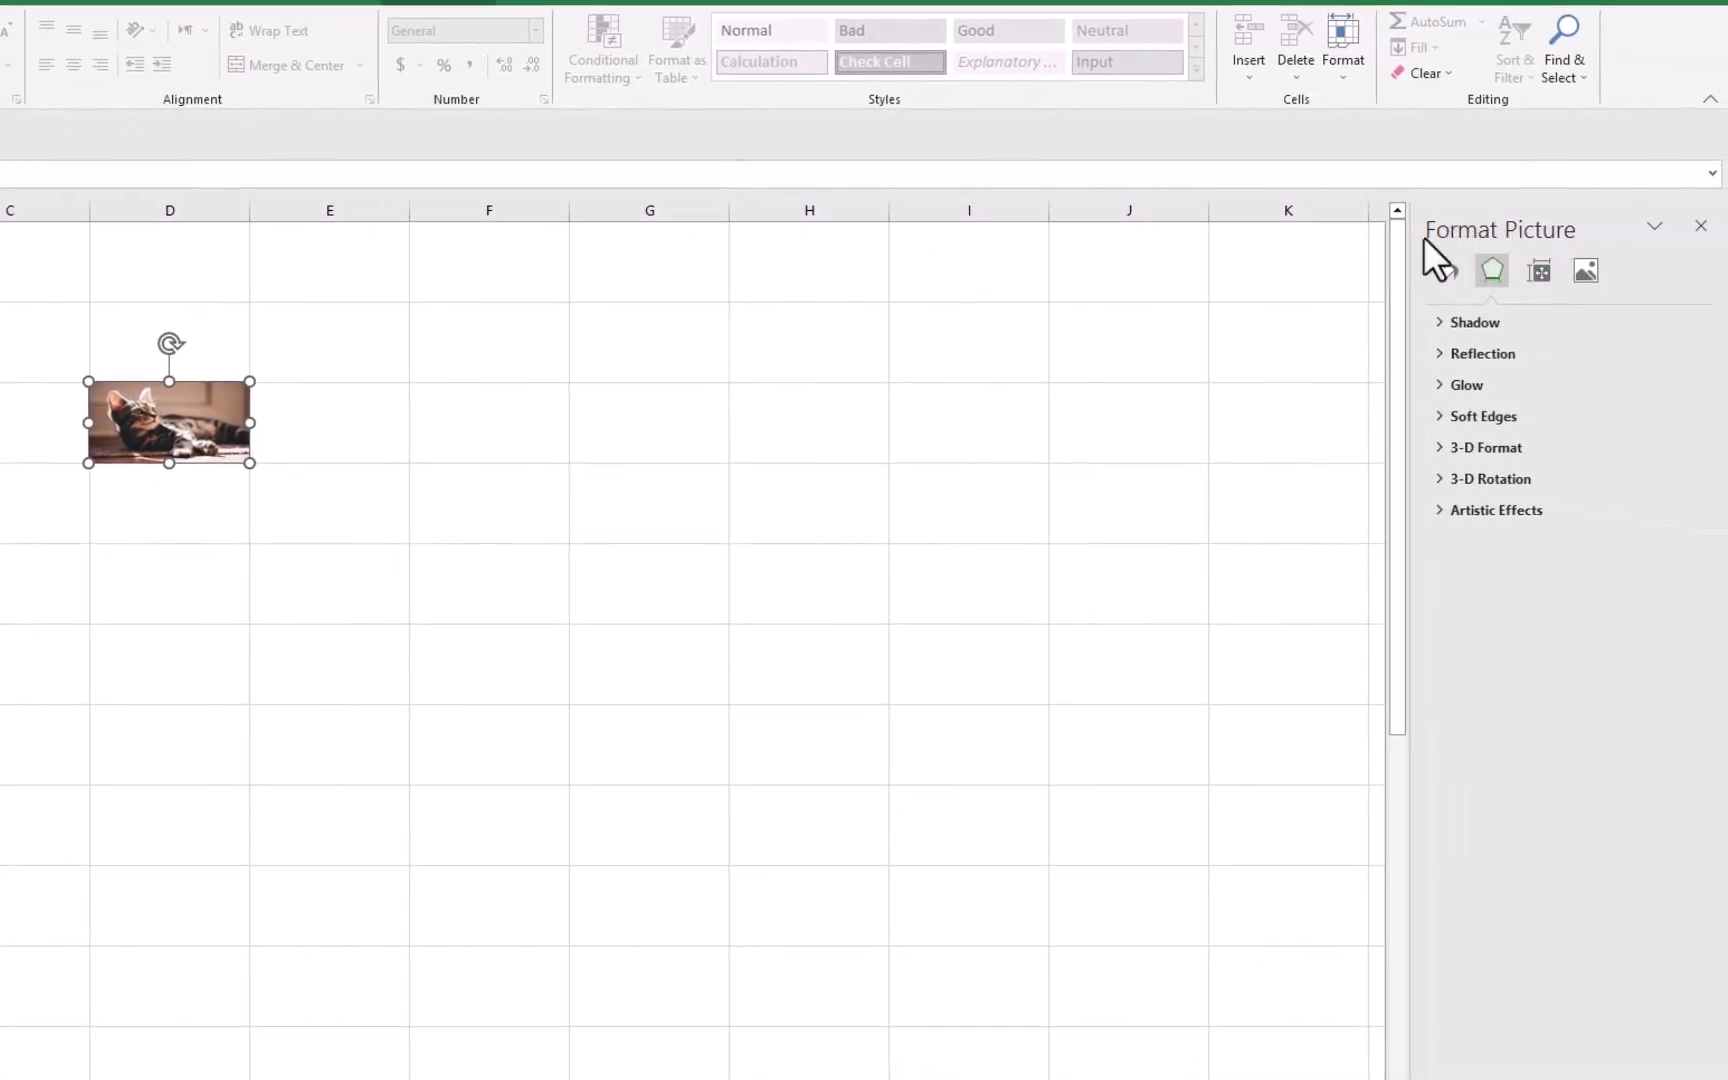
left_click(1539, 270)
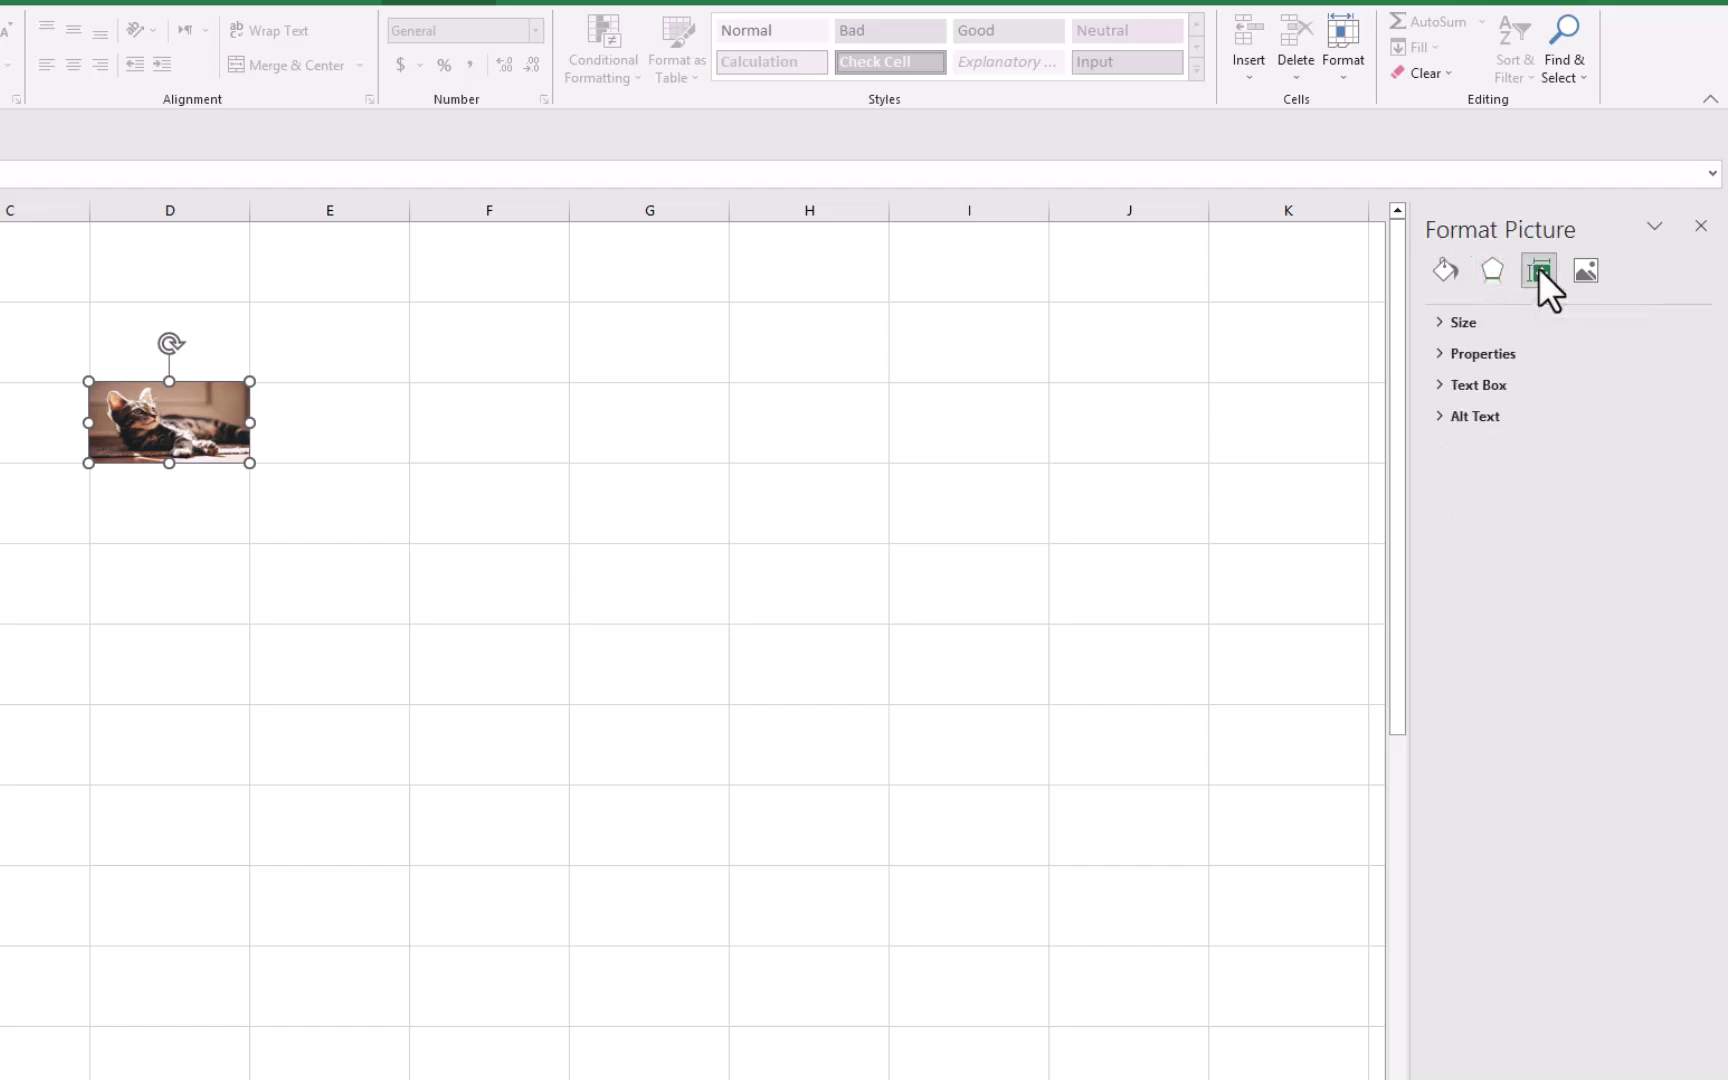
left_click(1440, 355)
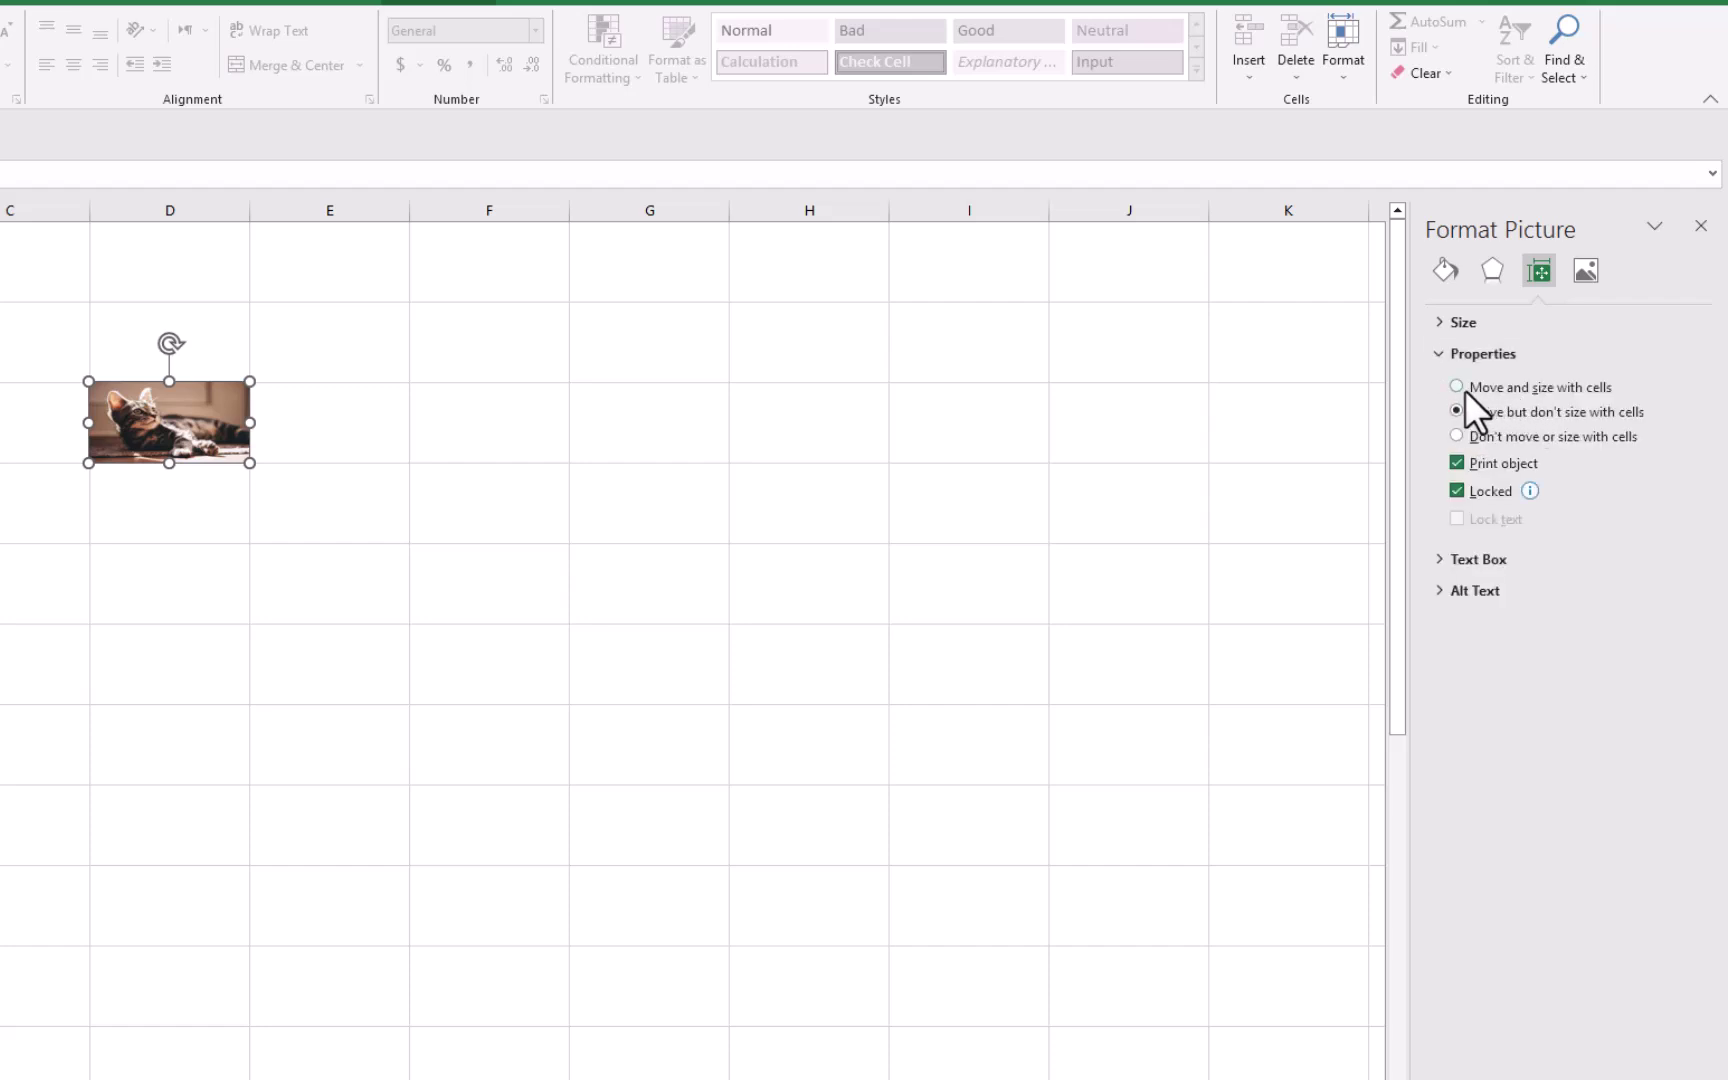
left_click(1457, 386)
left_click(1701, 227)
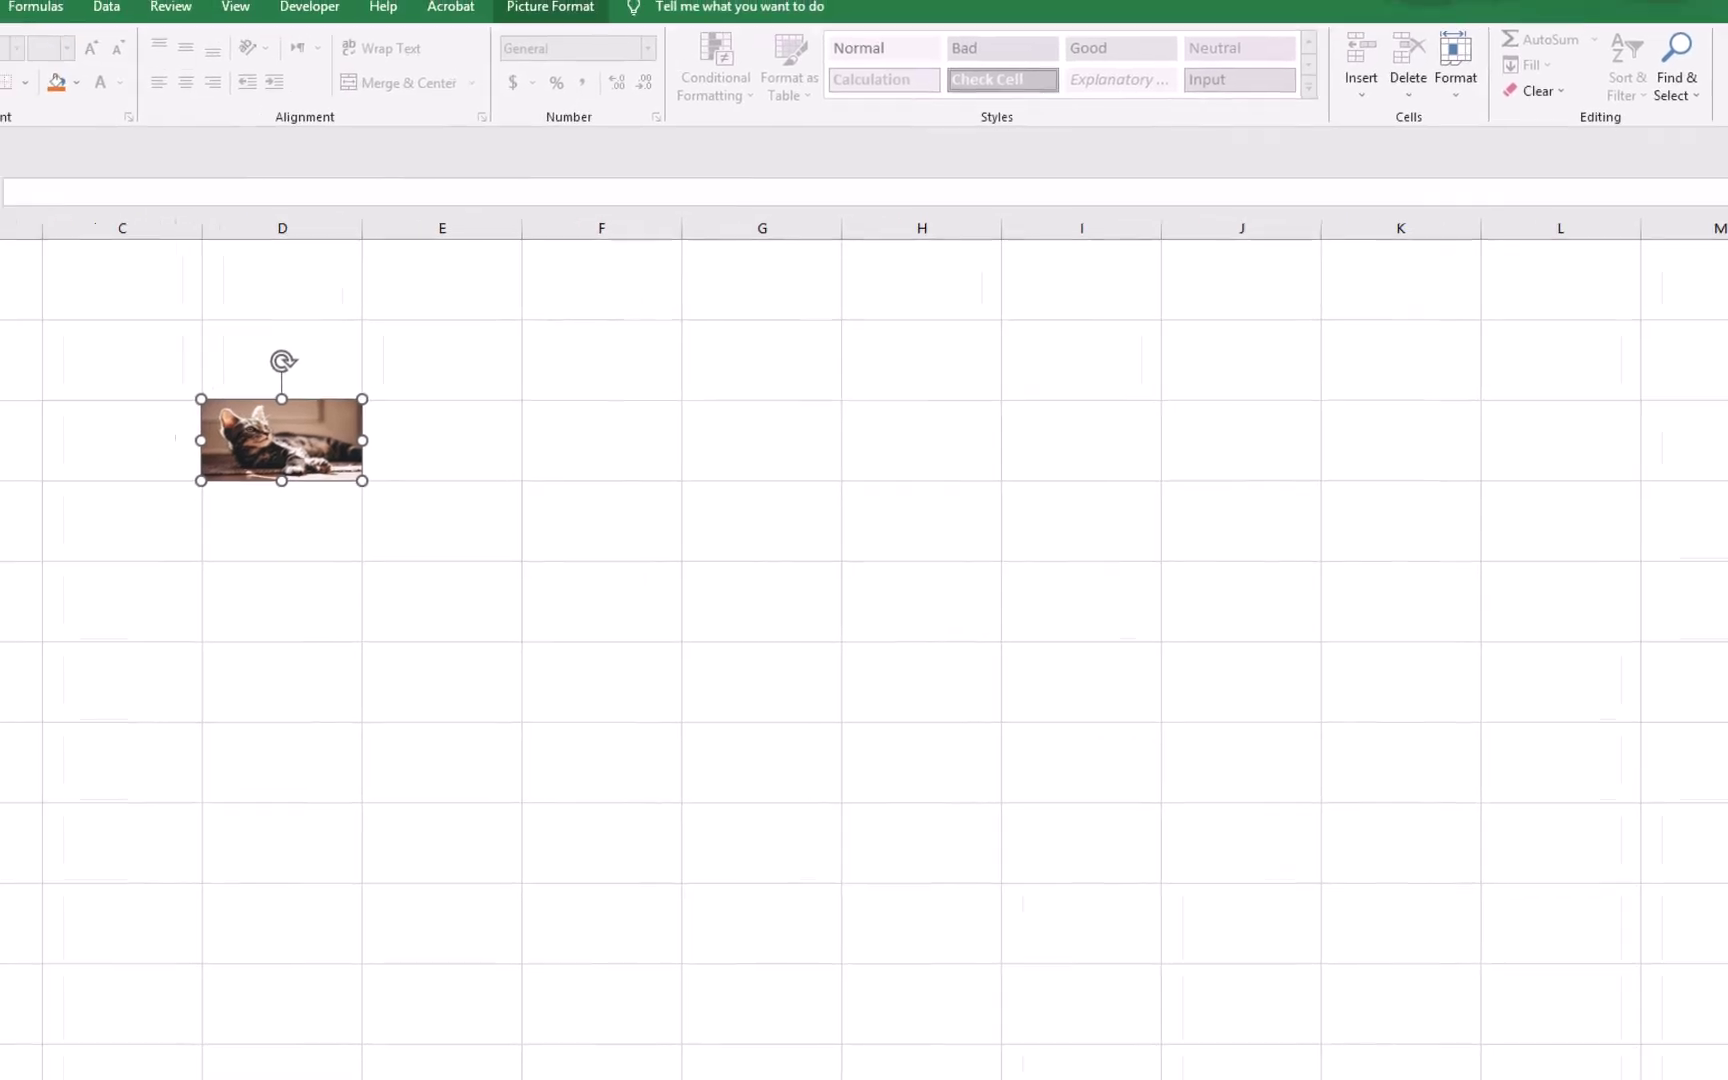
key("Escape")
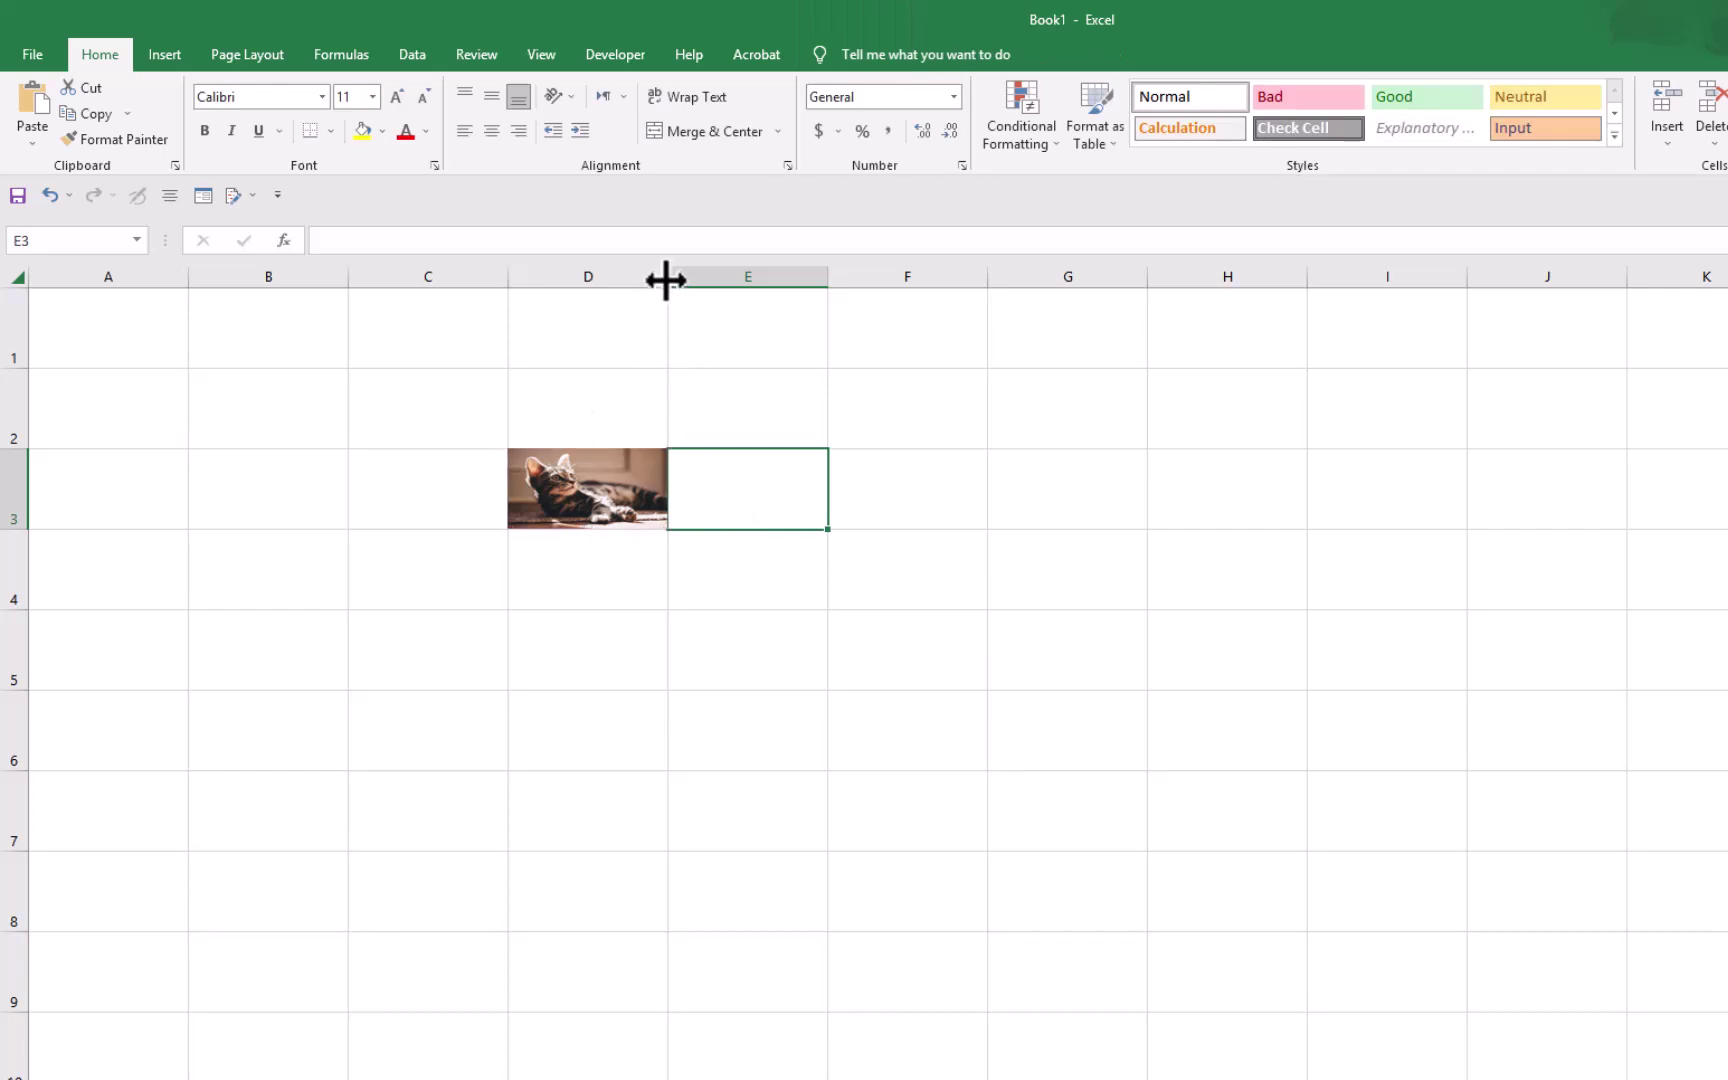
- Narrow column D and shorten row 3 so the cat photo shrinks with its cell
left_click_drag(667, 278, 610, 328)
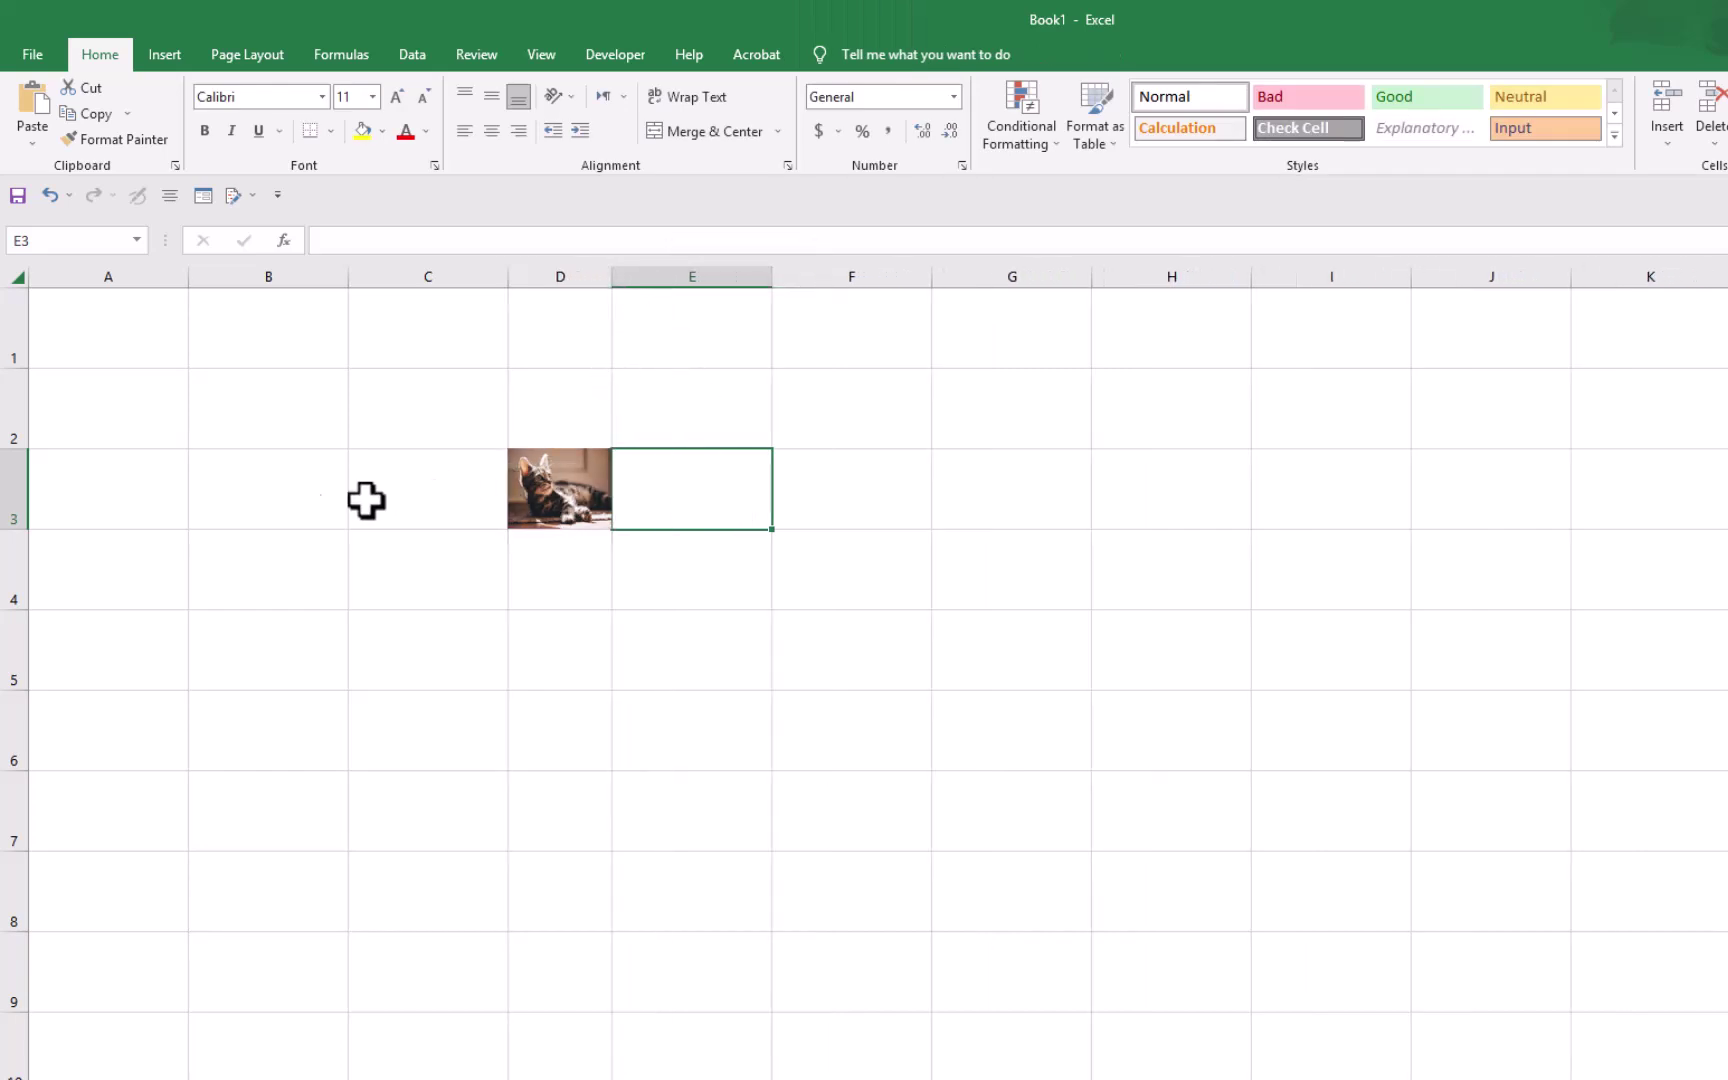
mouse_move(19, 531)
left_mouse_down()
mouse_move(16, 487)
mouse_move(16, 552)
left_mouse_up()
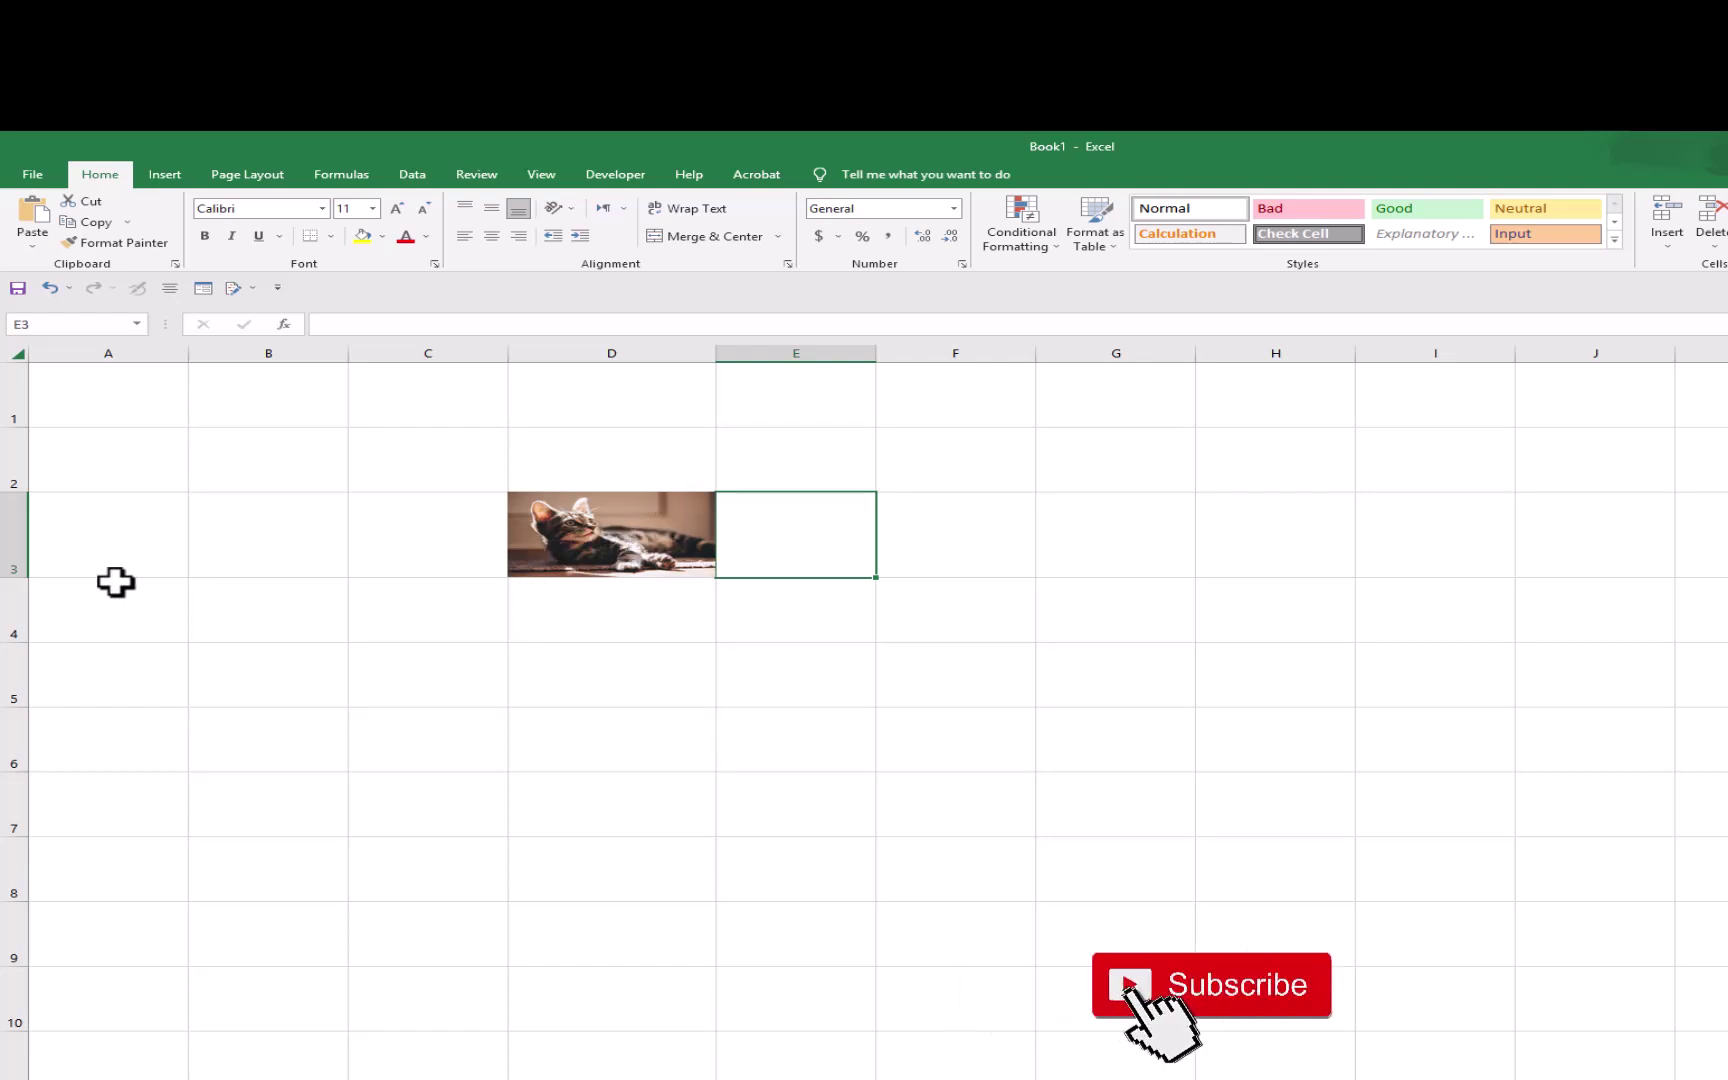
left_click_drag(717, 351, 638, 351)
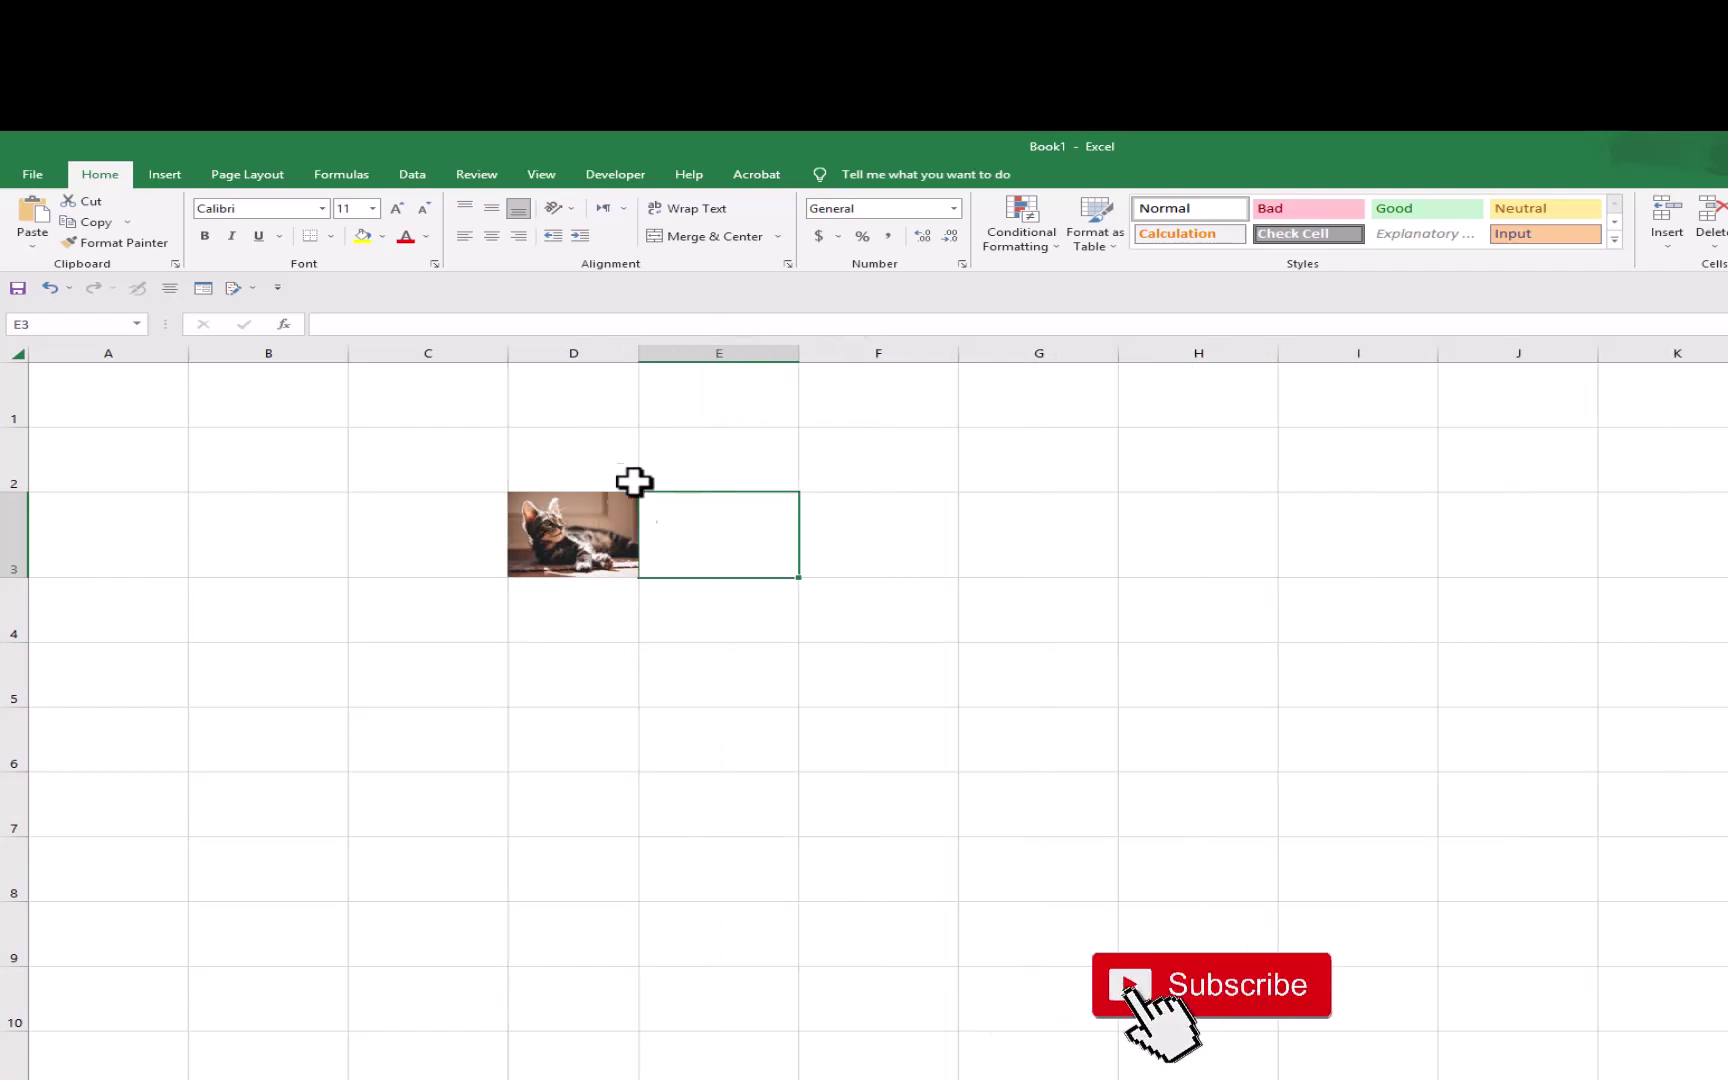
- Check the resized cat photo, pick cells D4, E4 and E5, and show the Insert commands
left_click(586, 544)
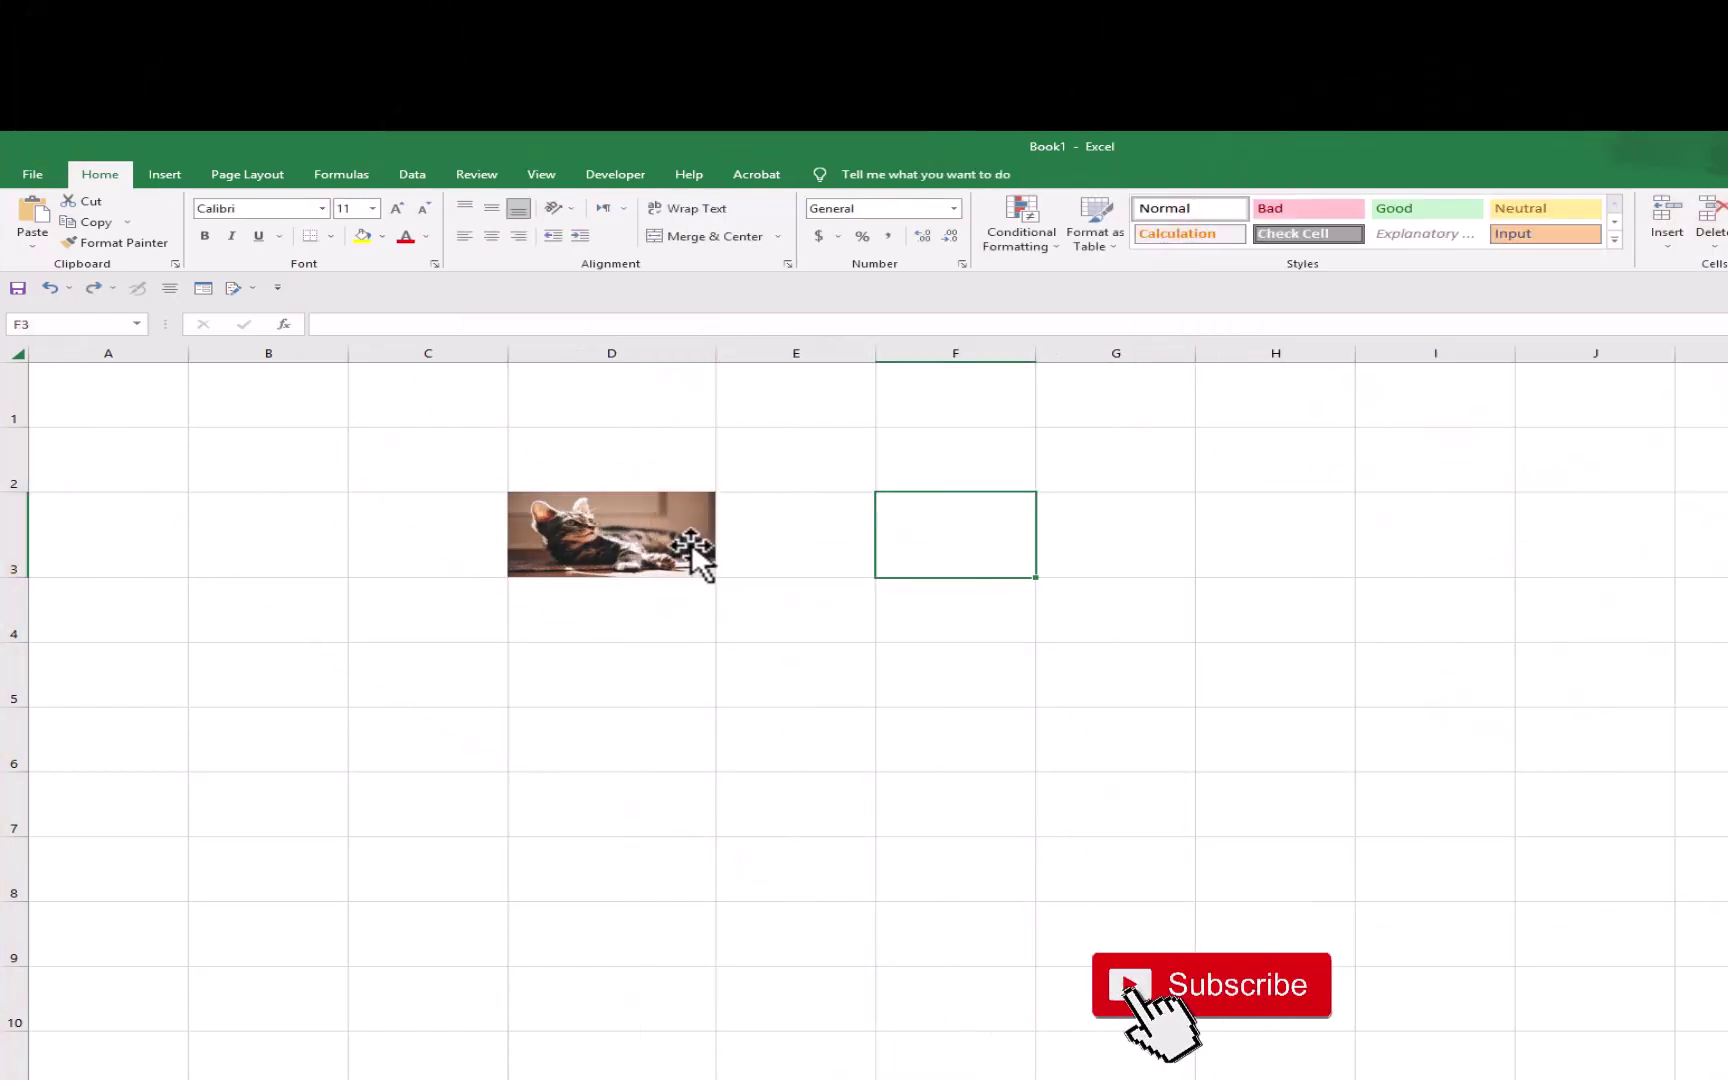
left_click(617, 521)
left_click(633, 622)
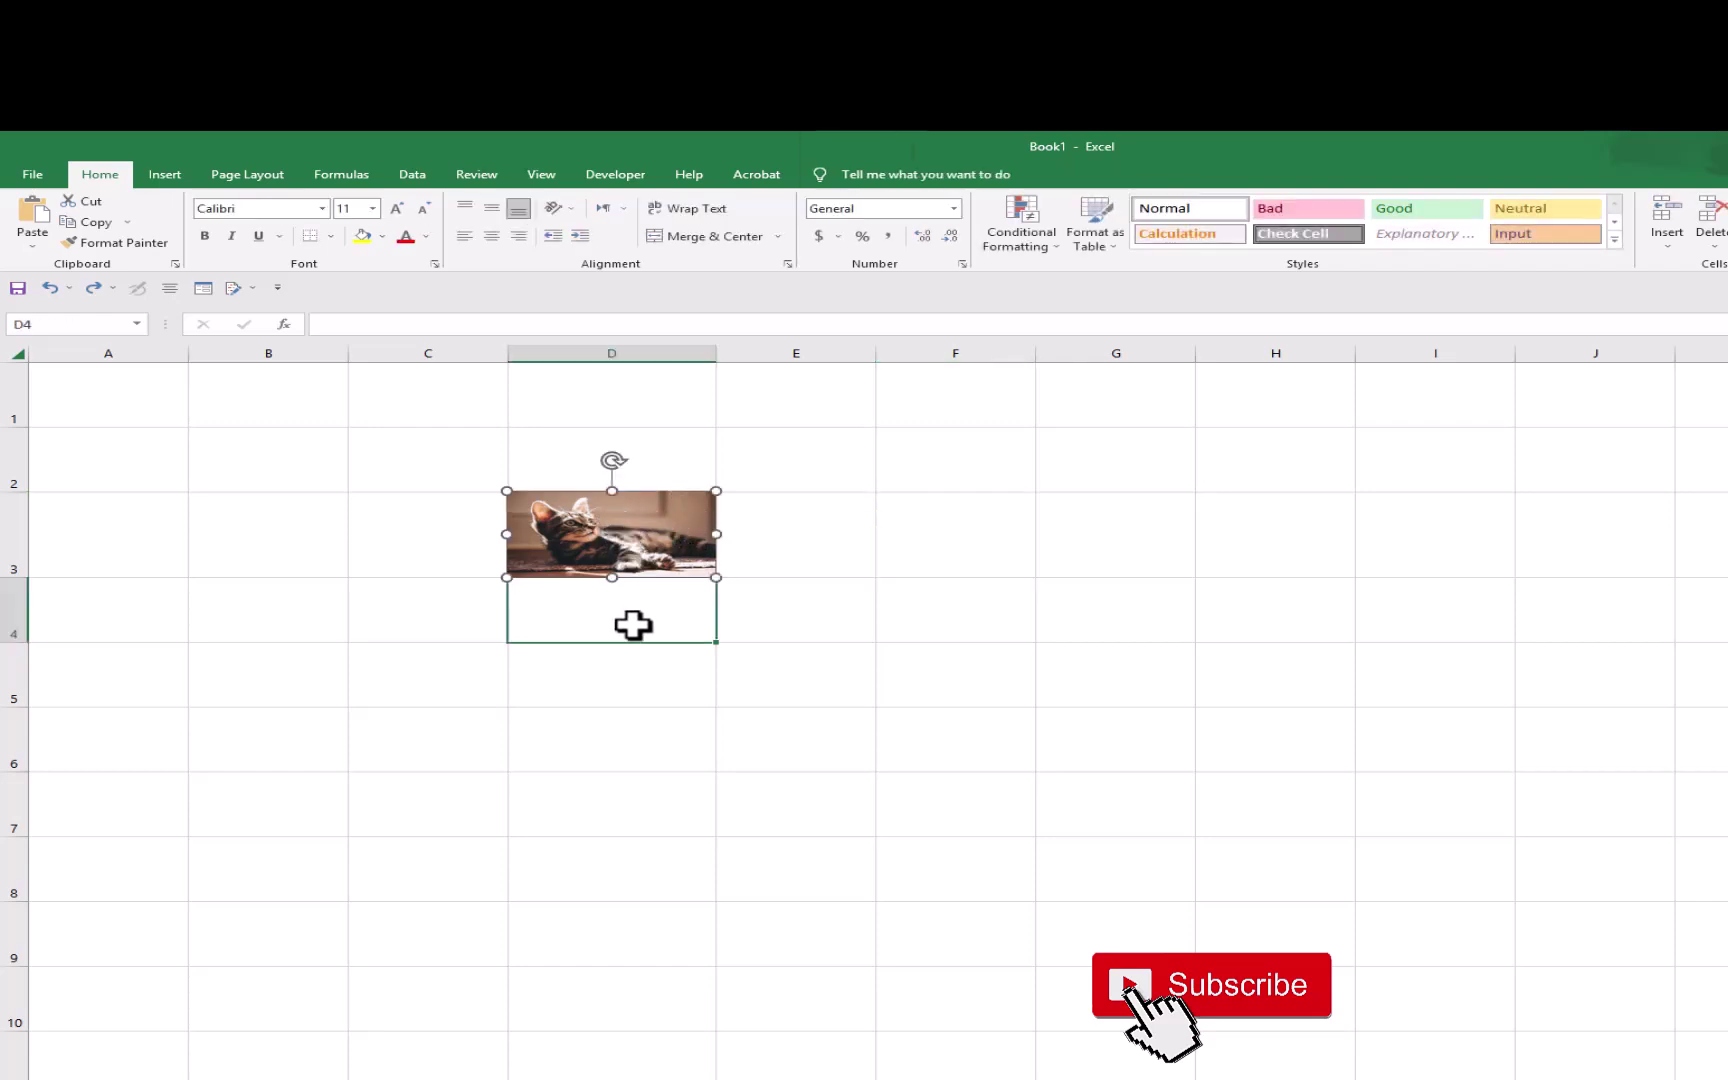
left_click(742, 640)
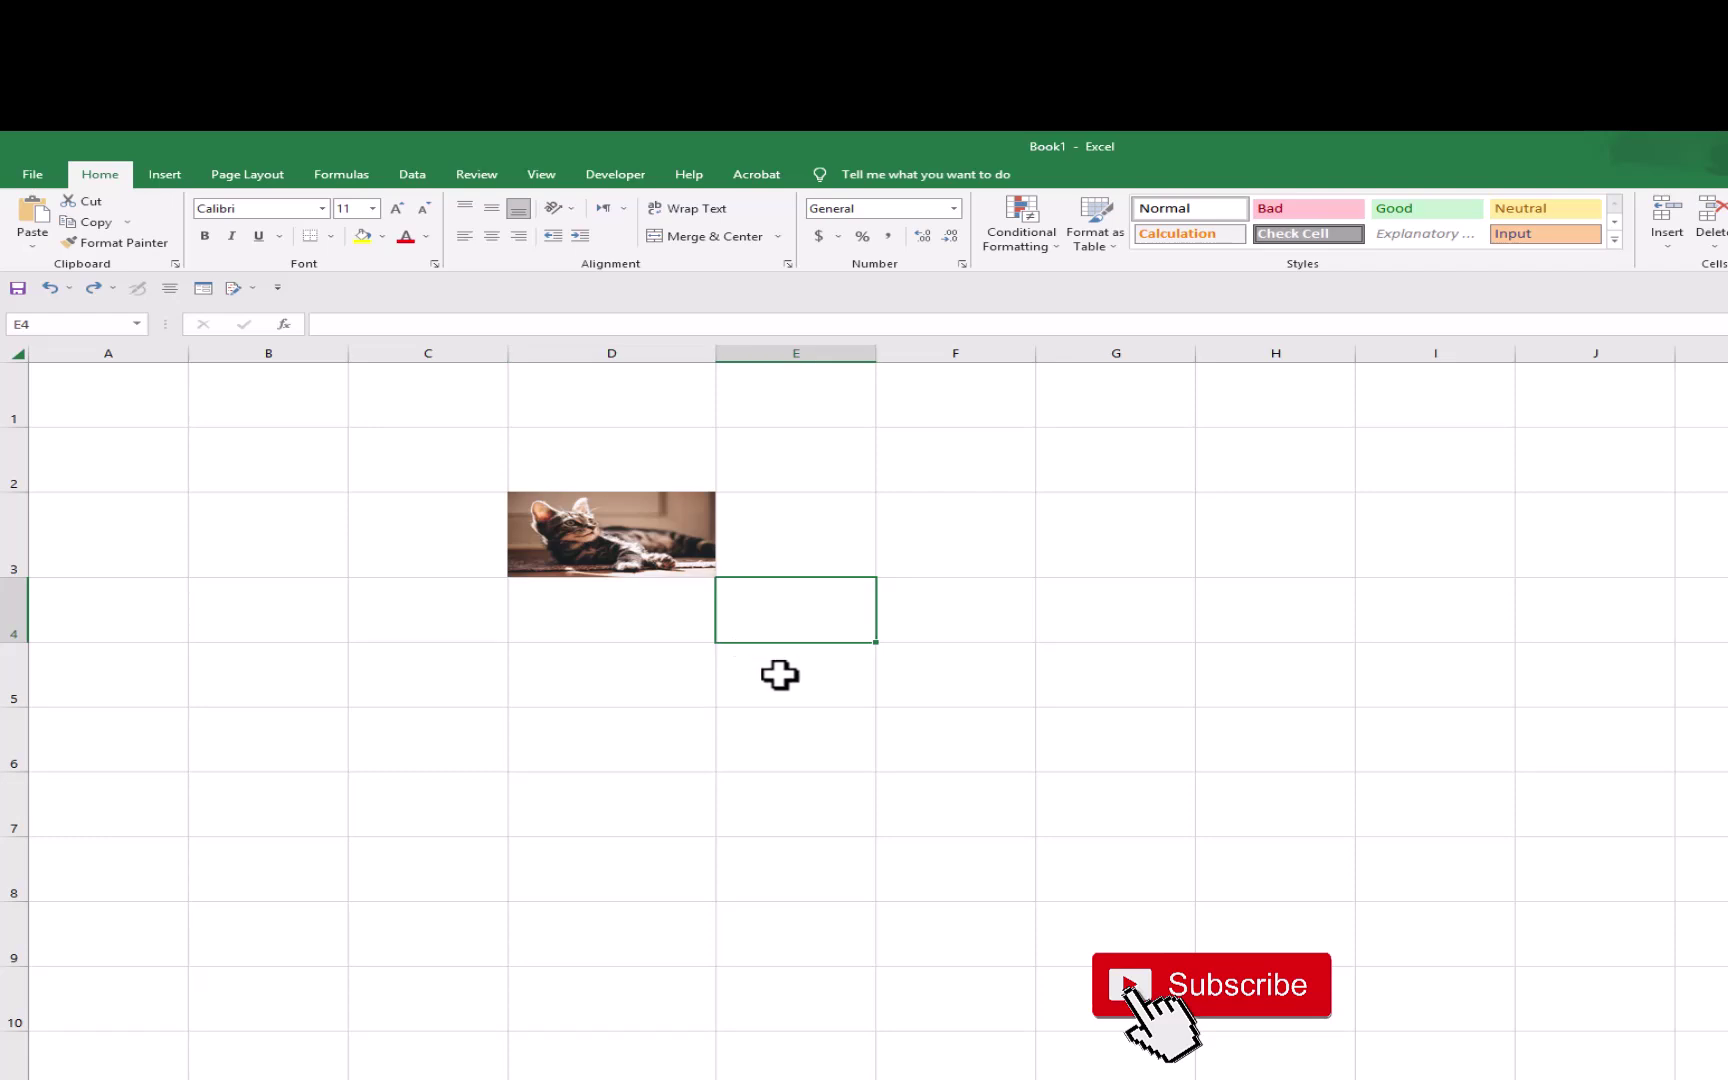
left_click(779, 676)
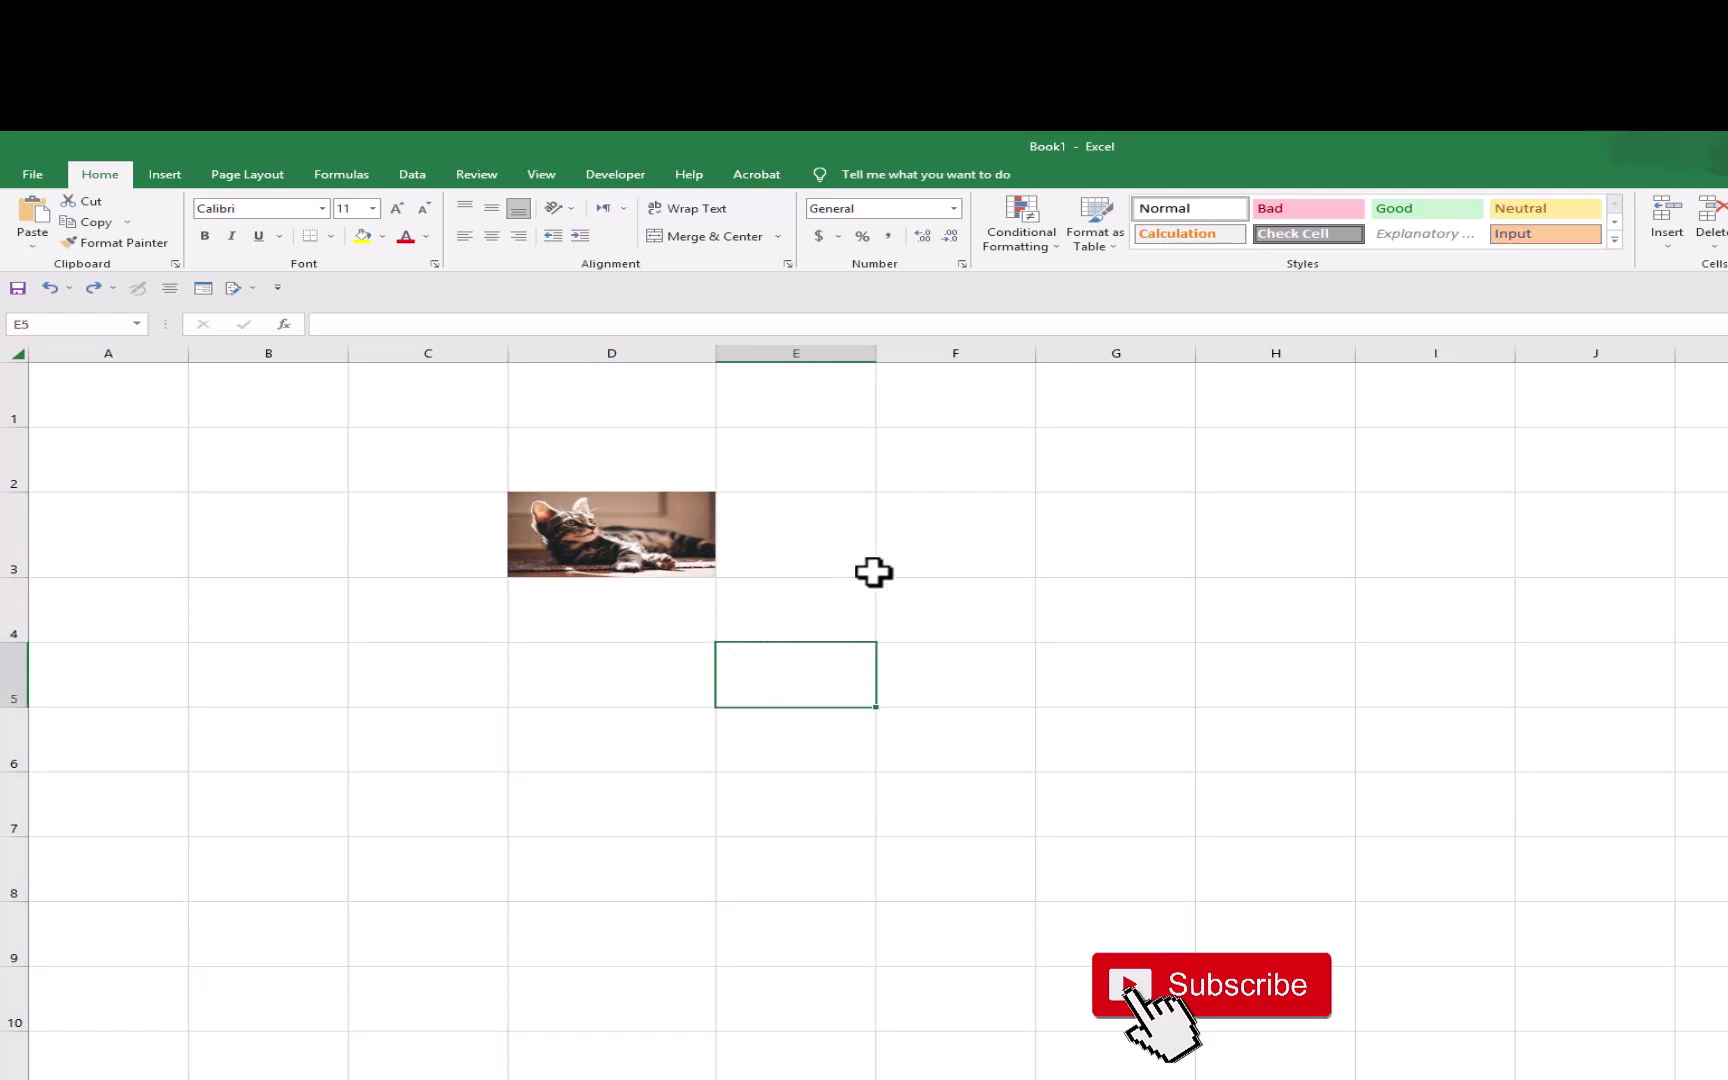
left_click(166, 176)
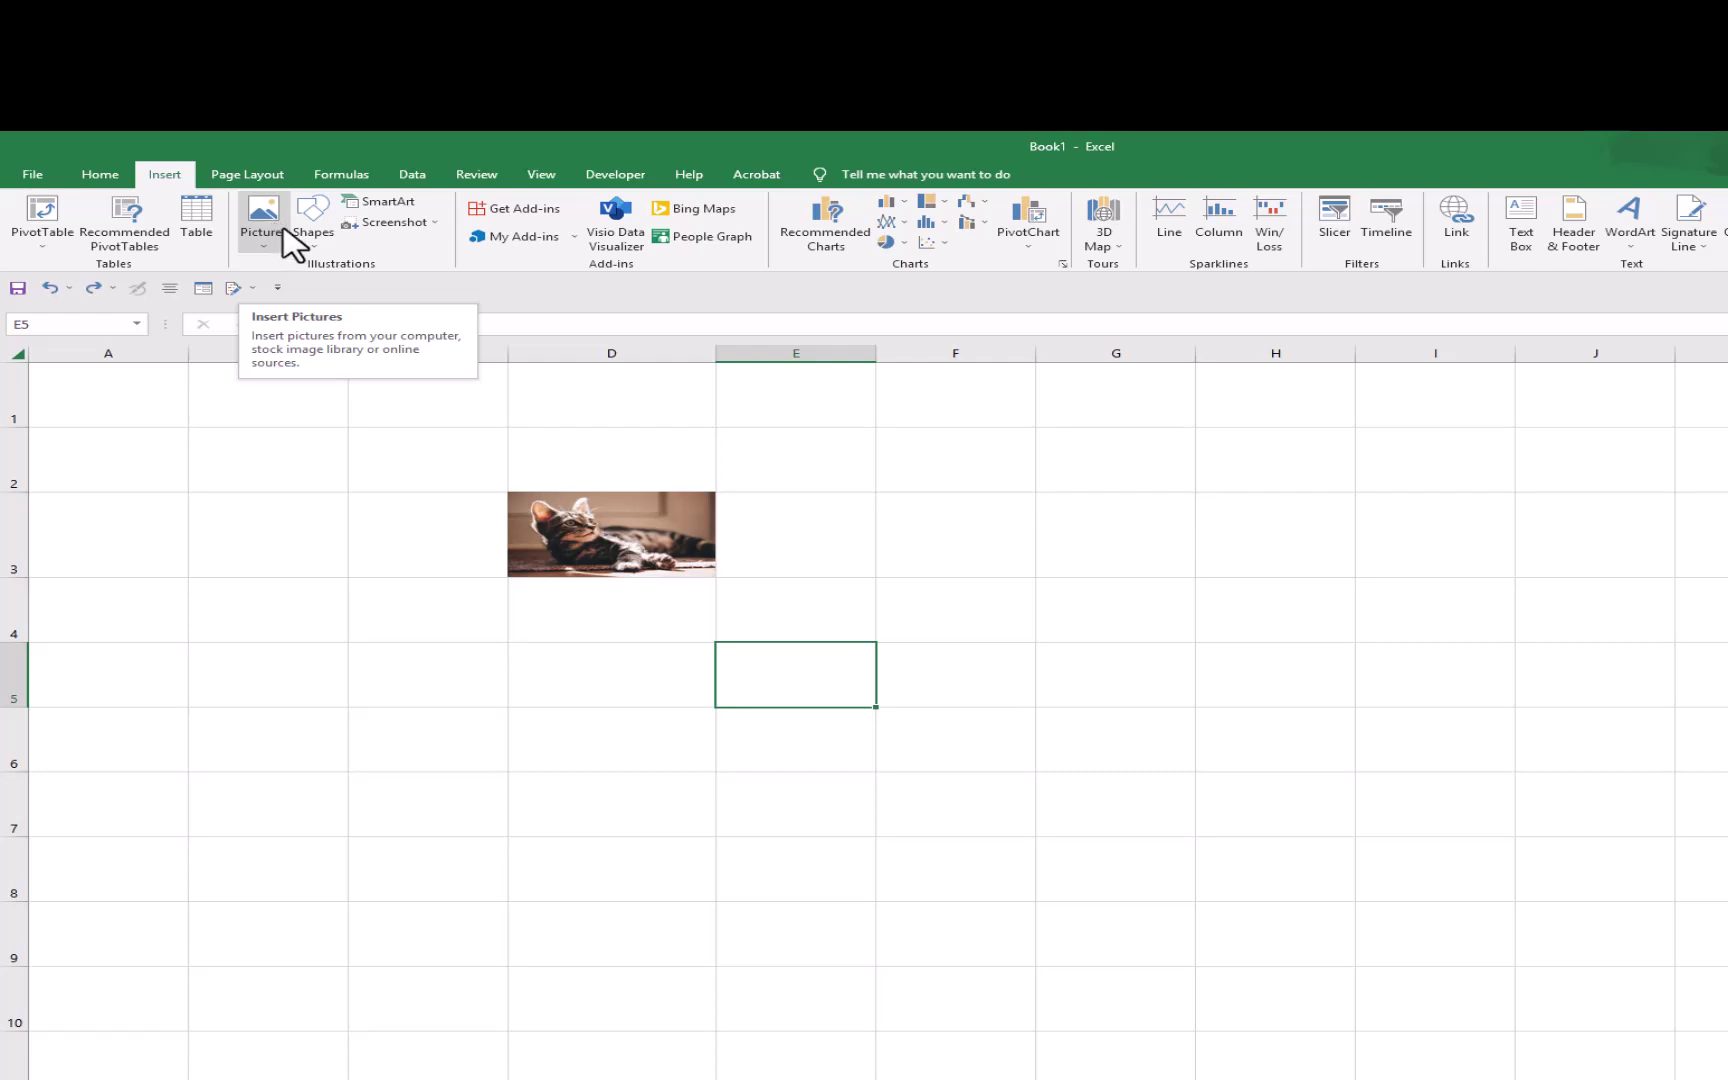
- Draw a Rectangle shape snapped with Alt to exactly cover cell F3, then select F2
left_click(315, 250)
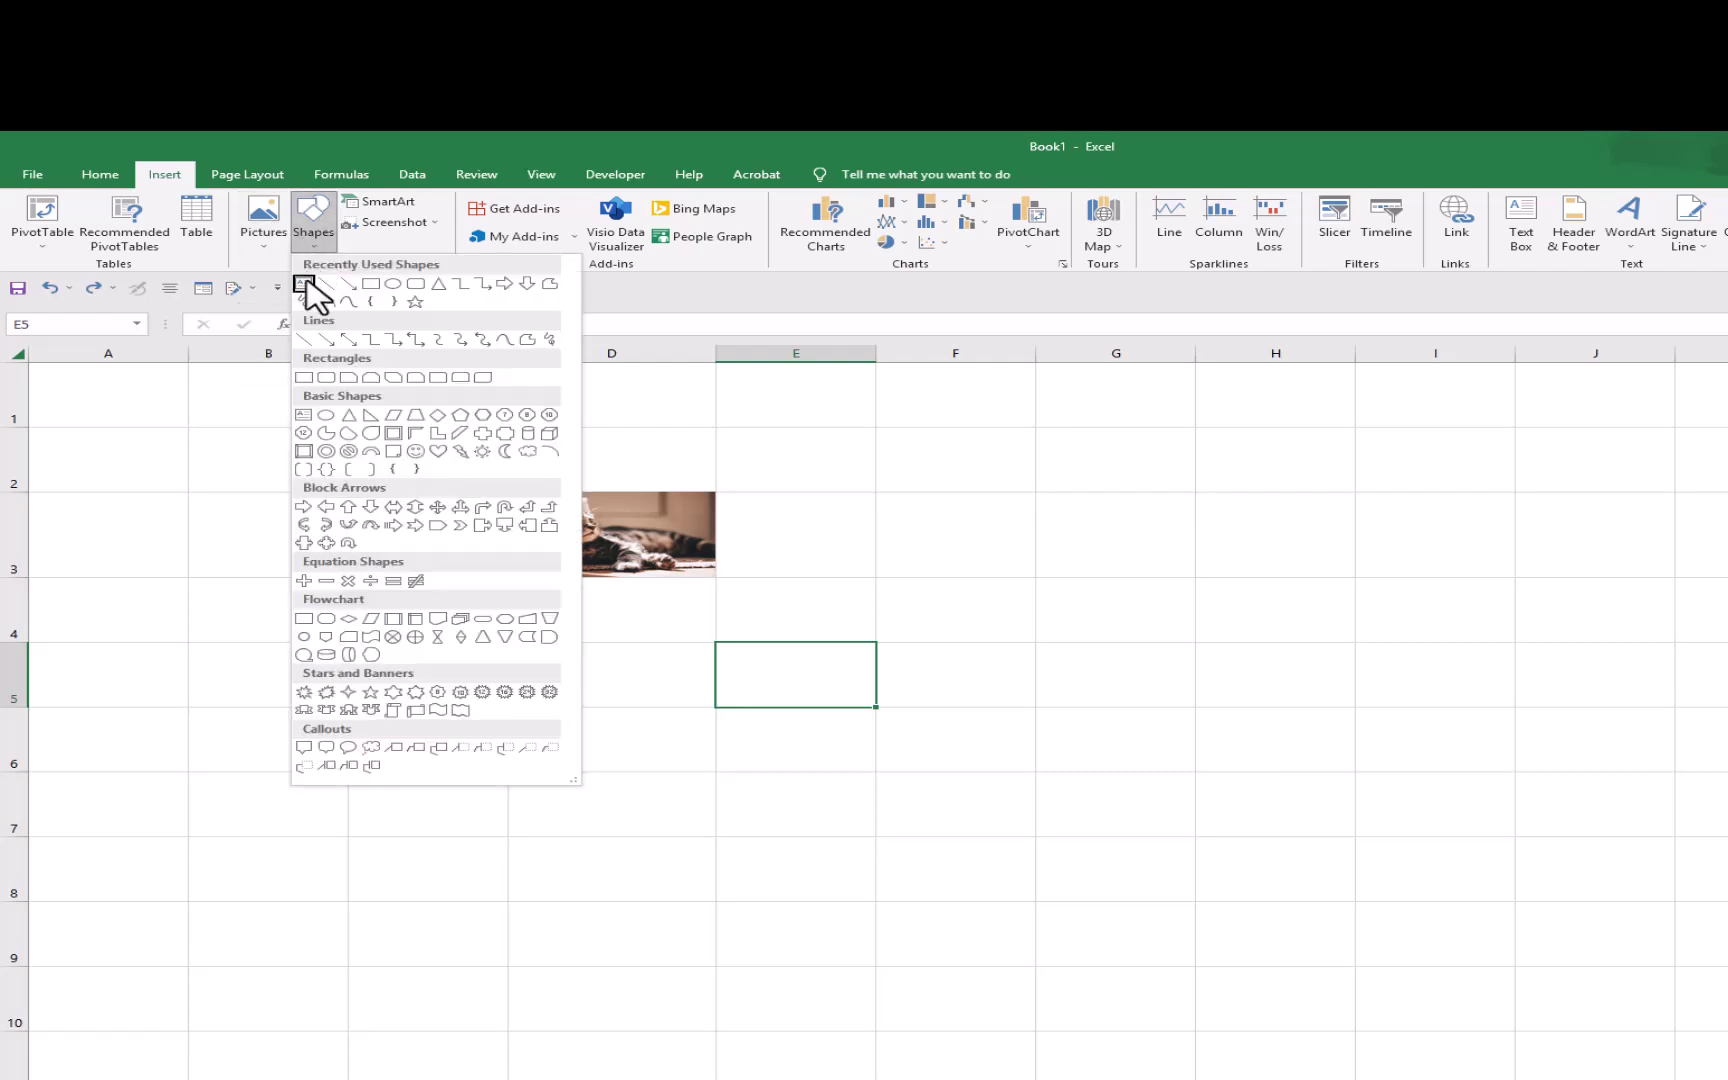
left_click(368, 288)
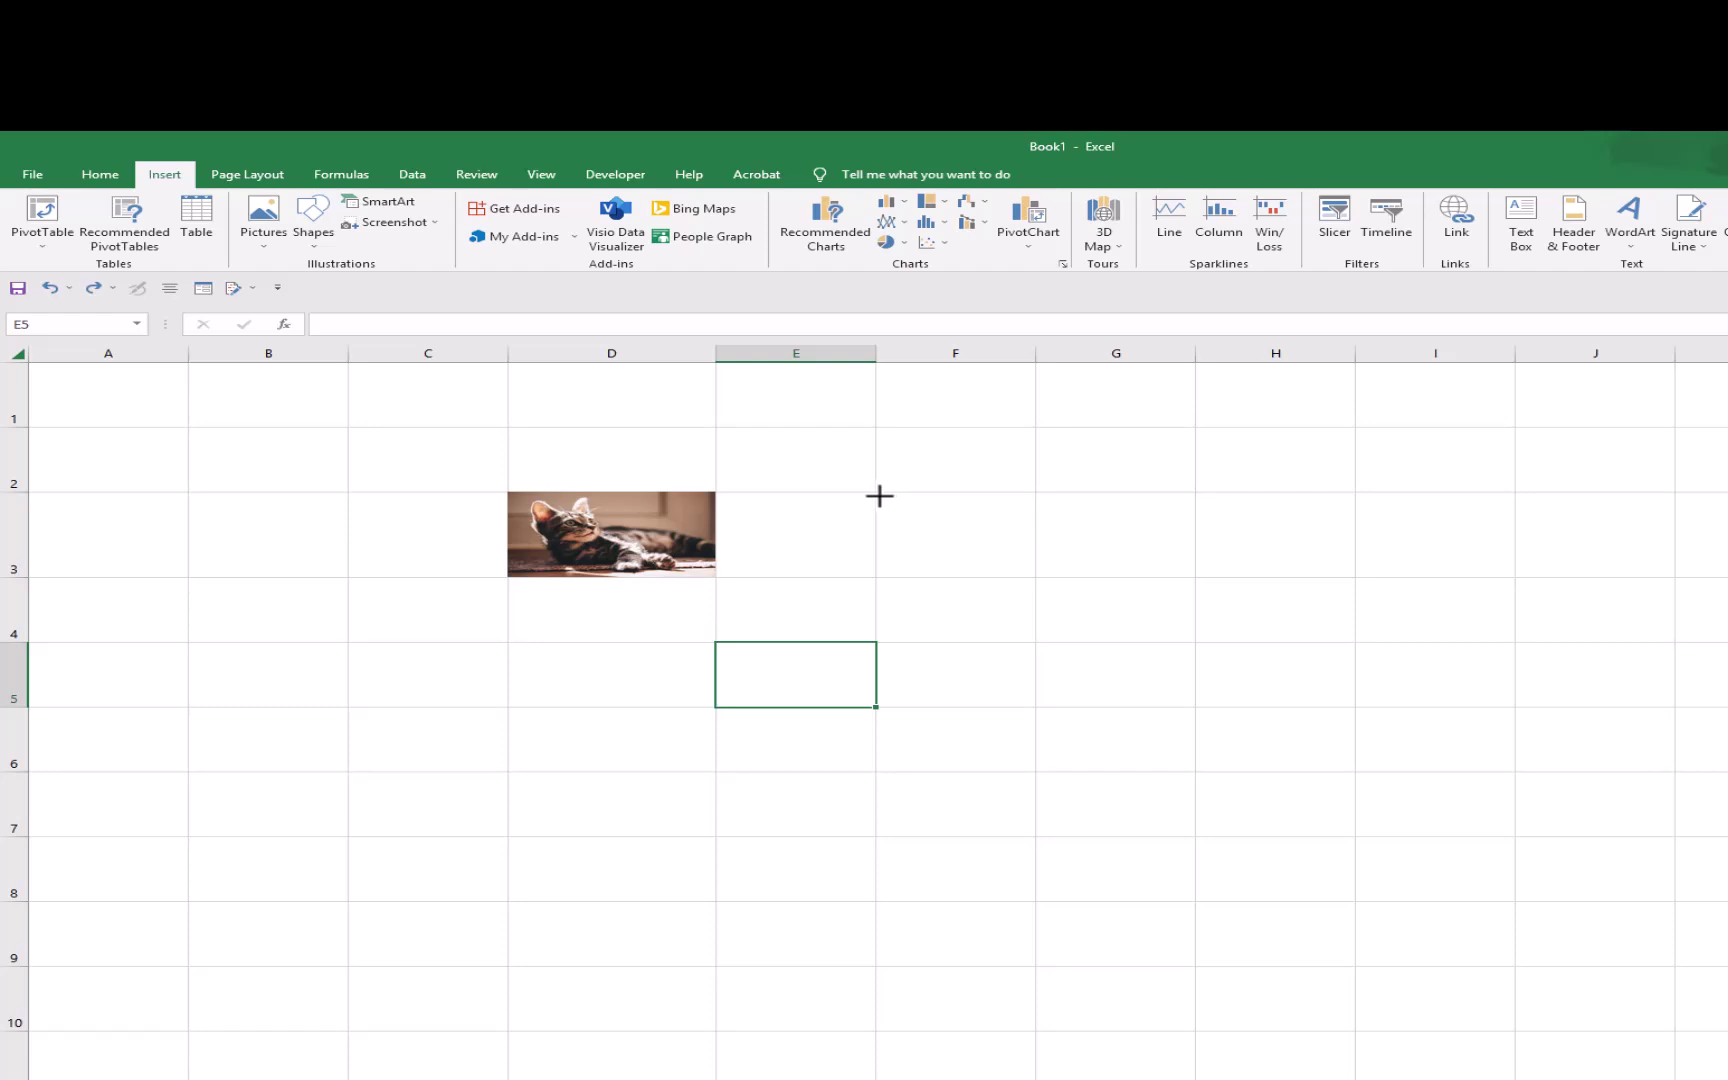
key("alt")
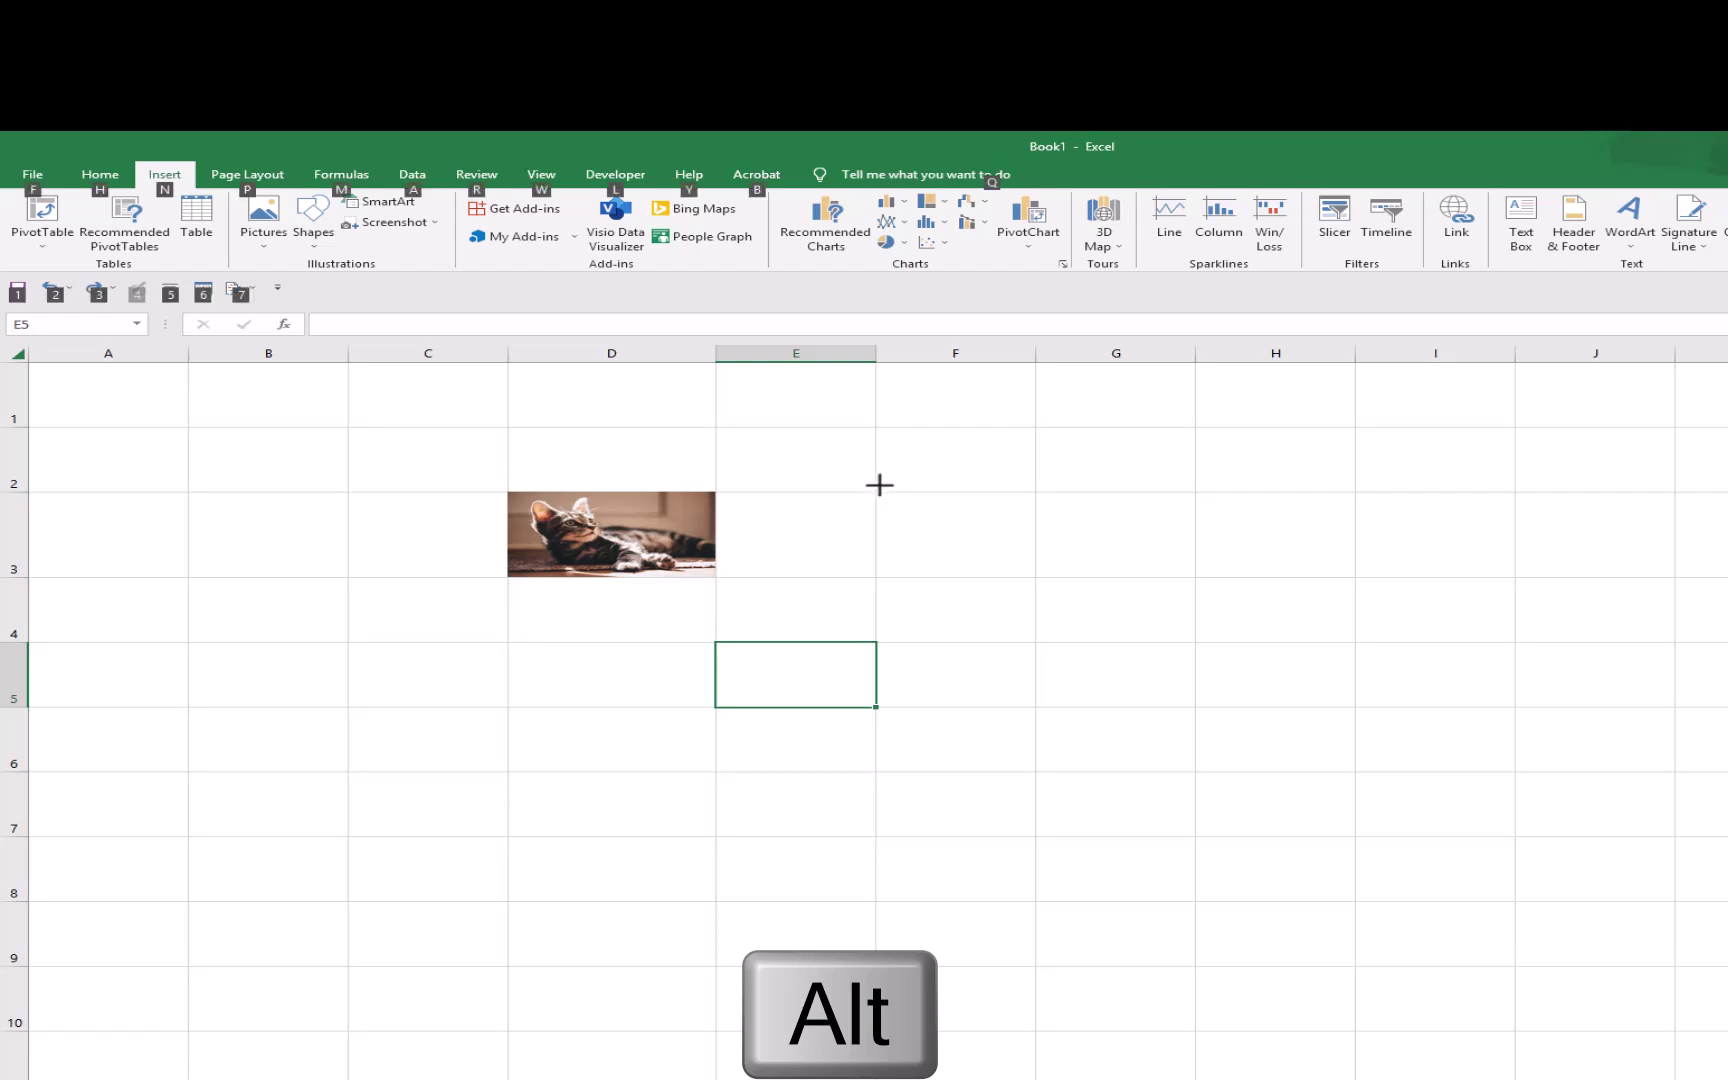
left_click_drag(877, 492, 993, 555)
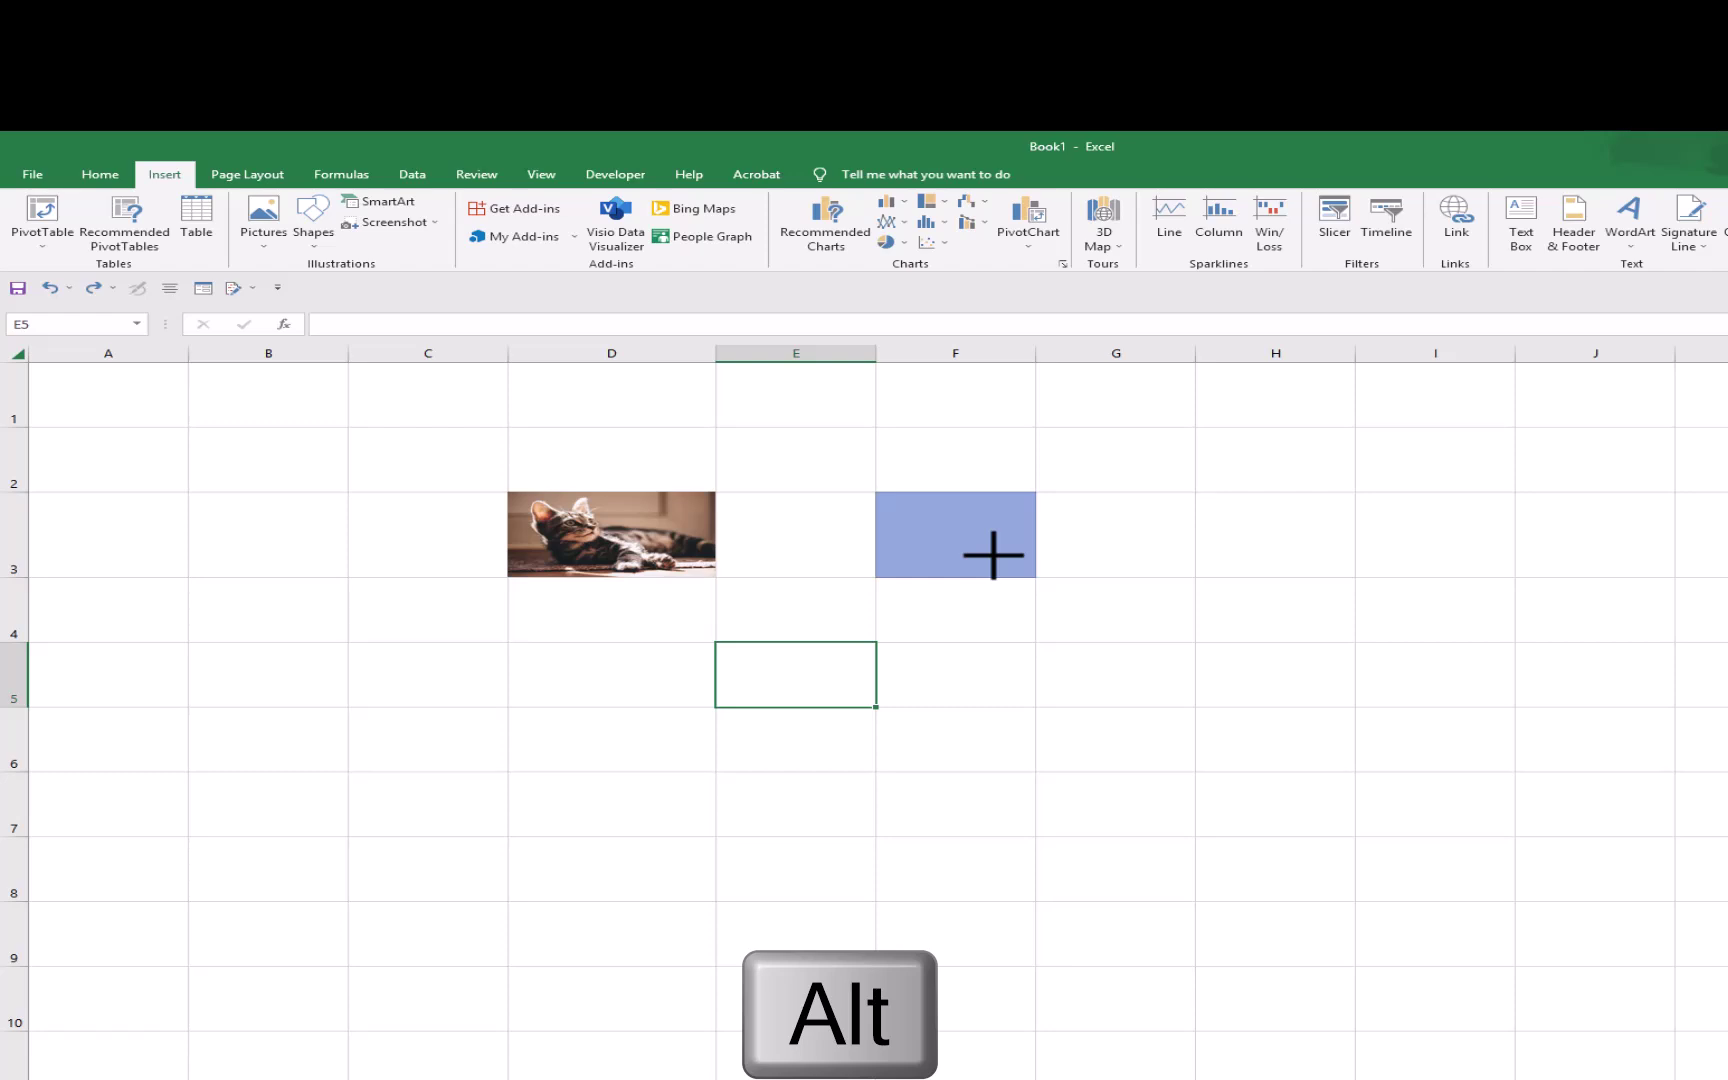
left_click_drag(993, 555, 995, 552)
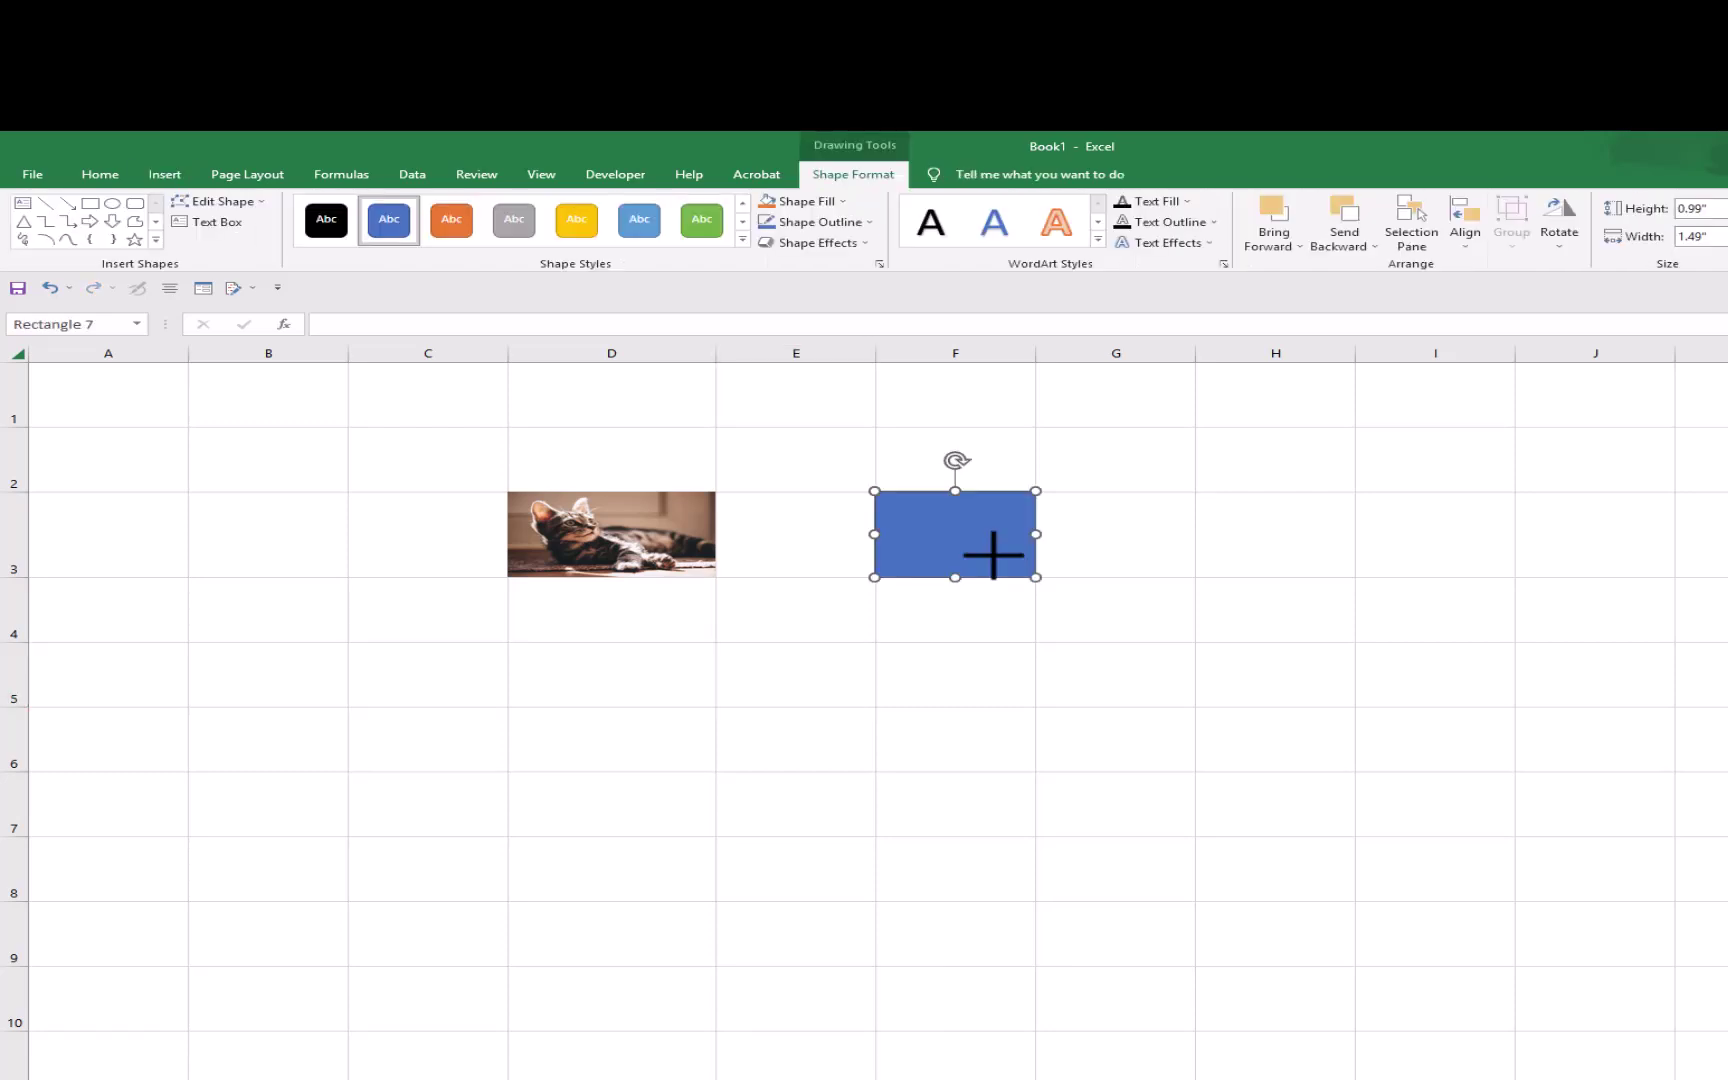
left_click(1015, 462)
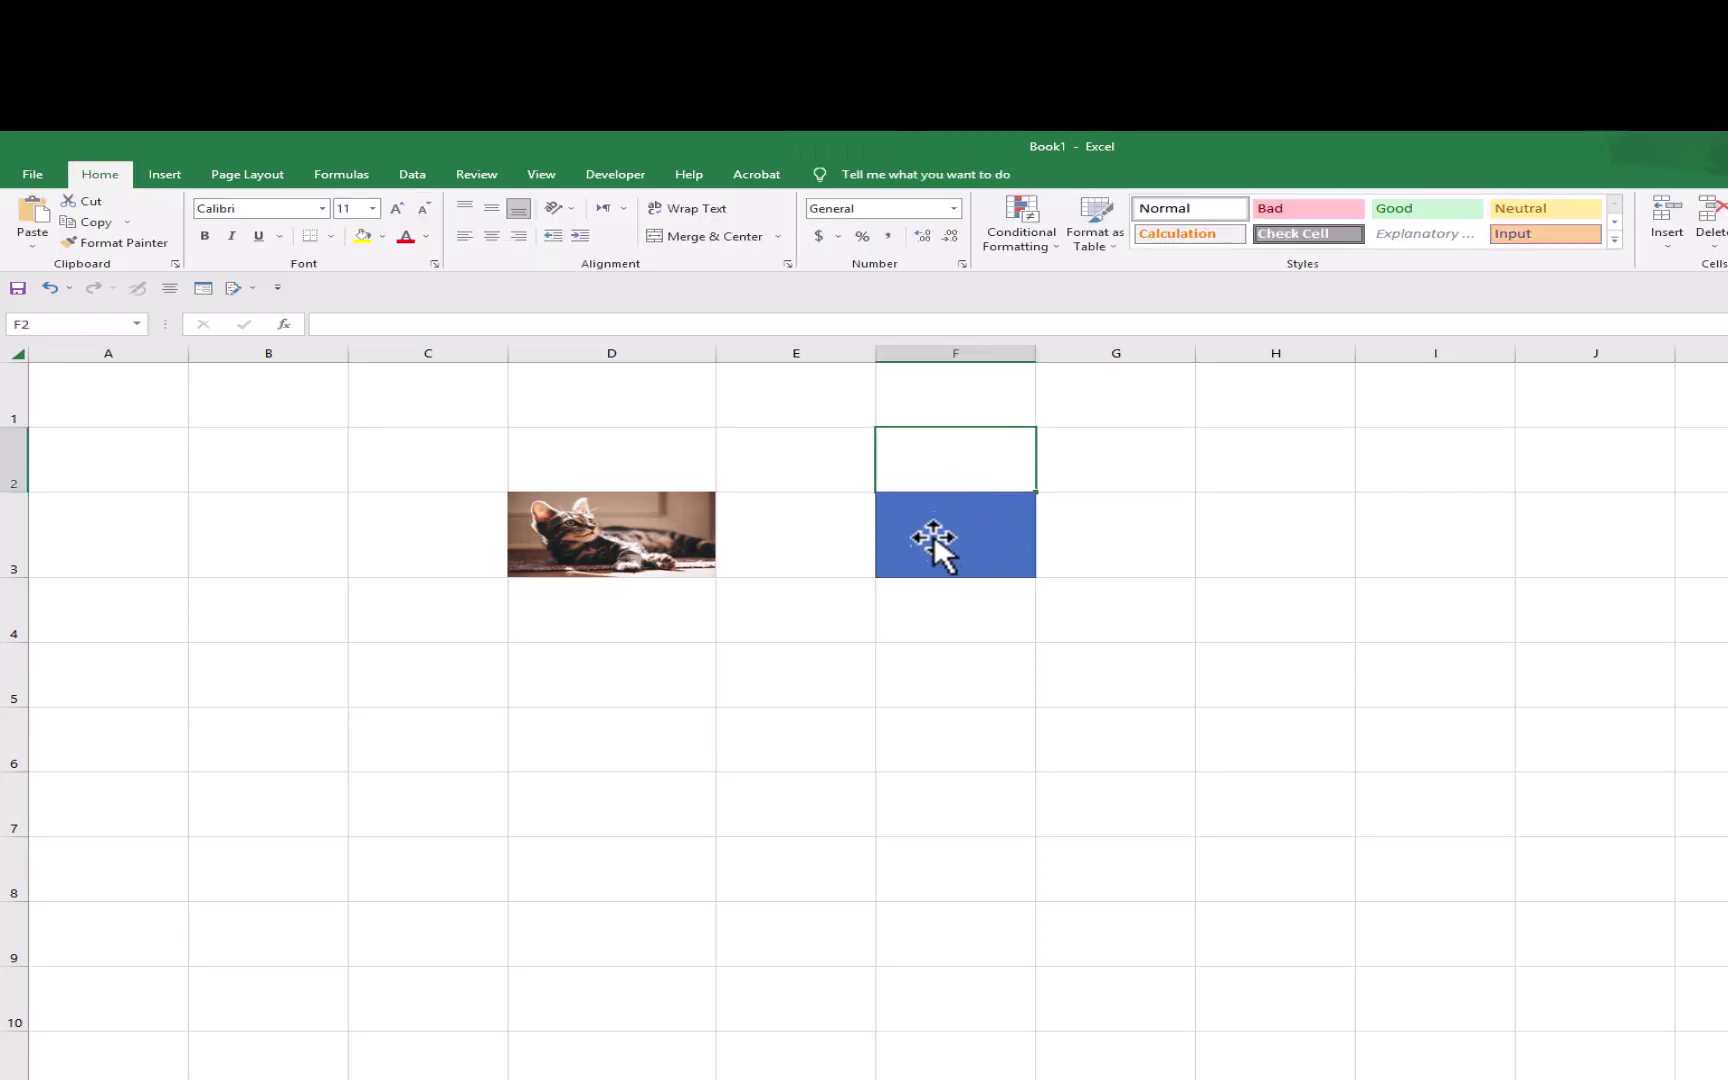
- Select the 0.99" by 1.49" blue rectangle in F3 after toggling between it and nearby cells
left_click(967, 537)
left_click(1010, 612)
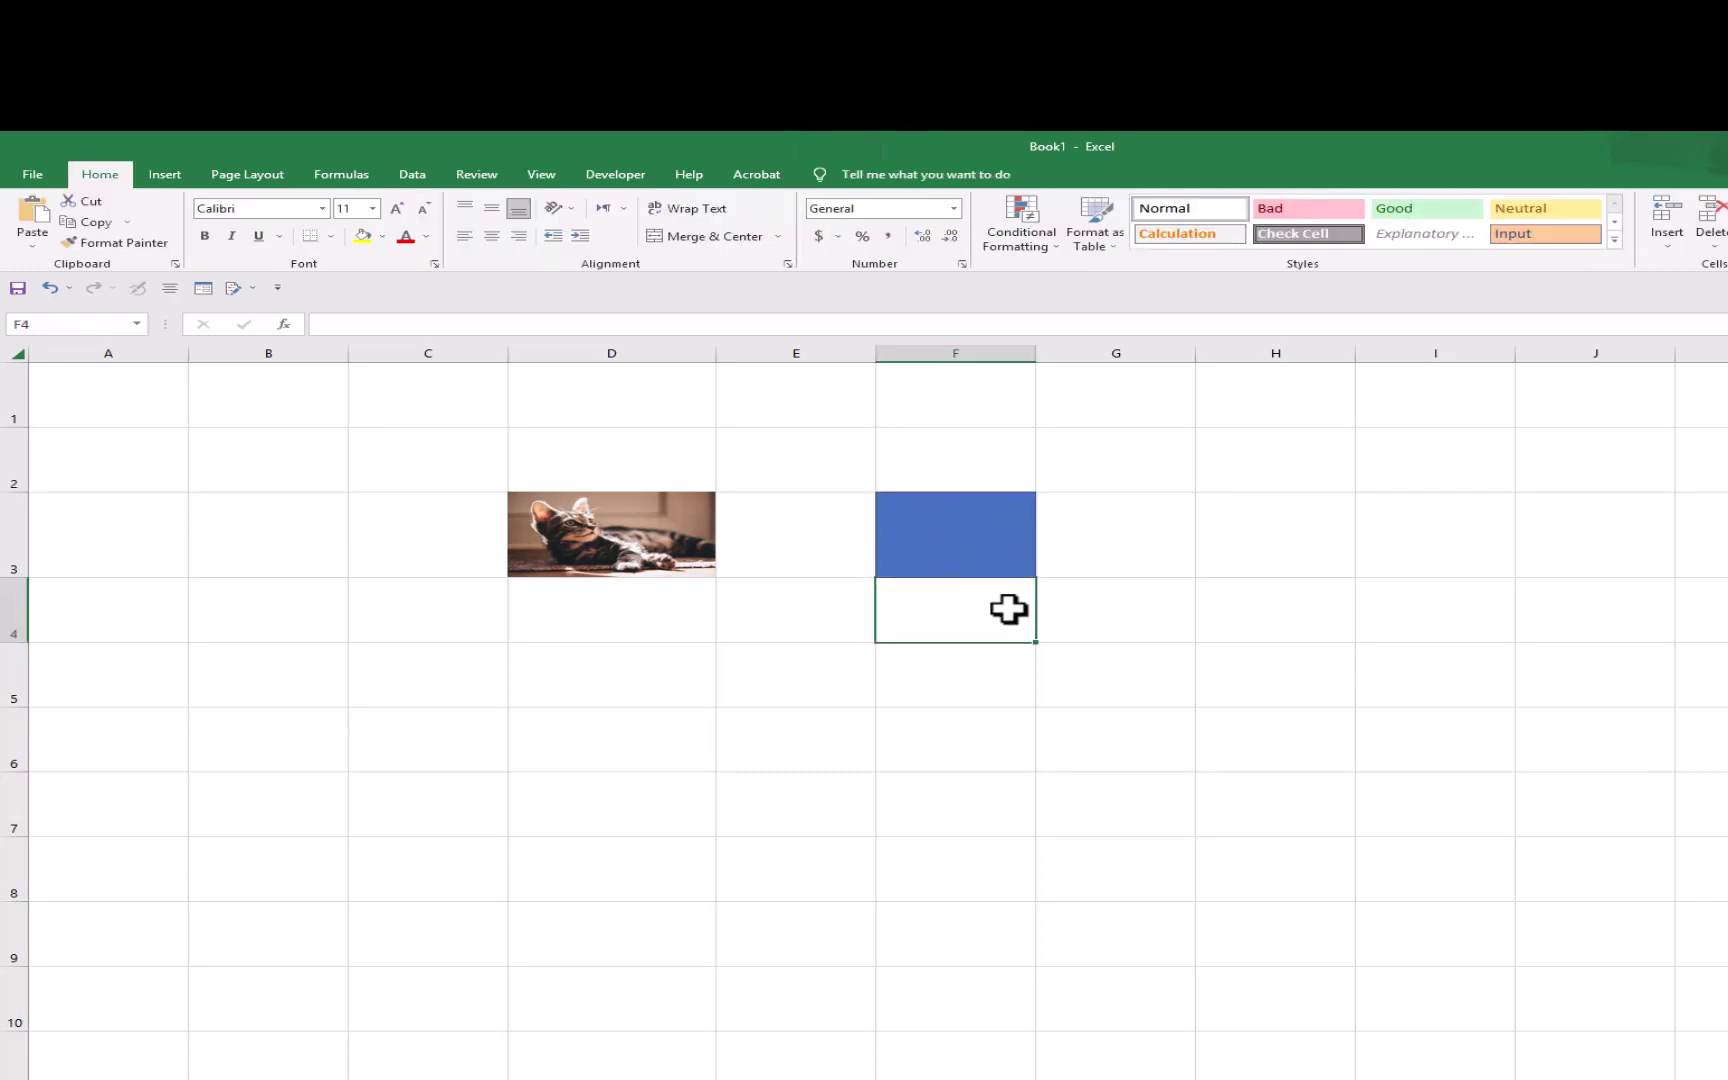
left_click(966, 528)
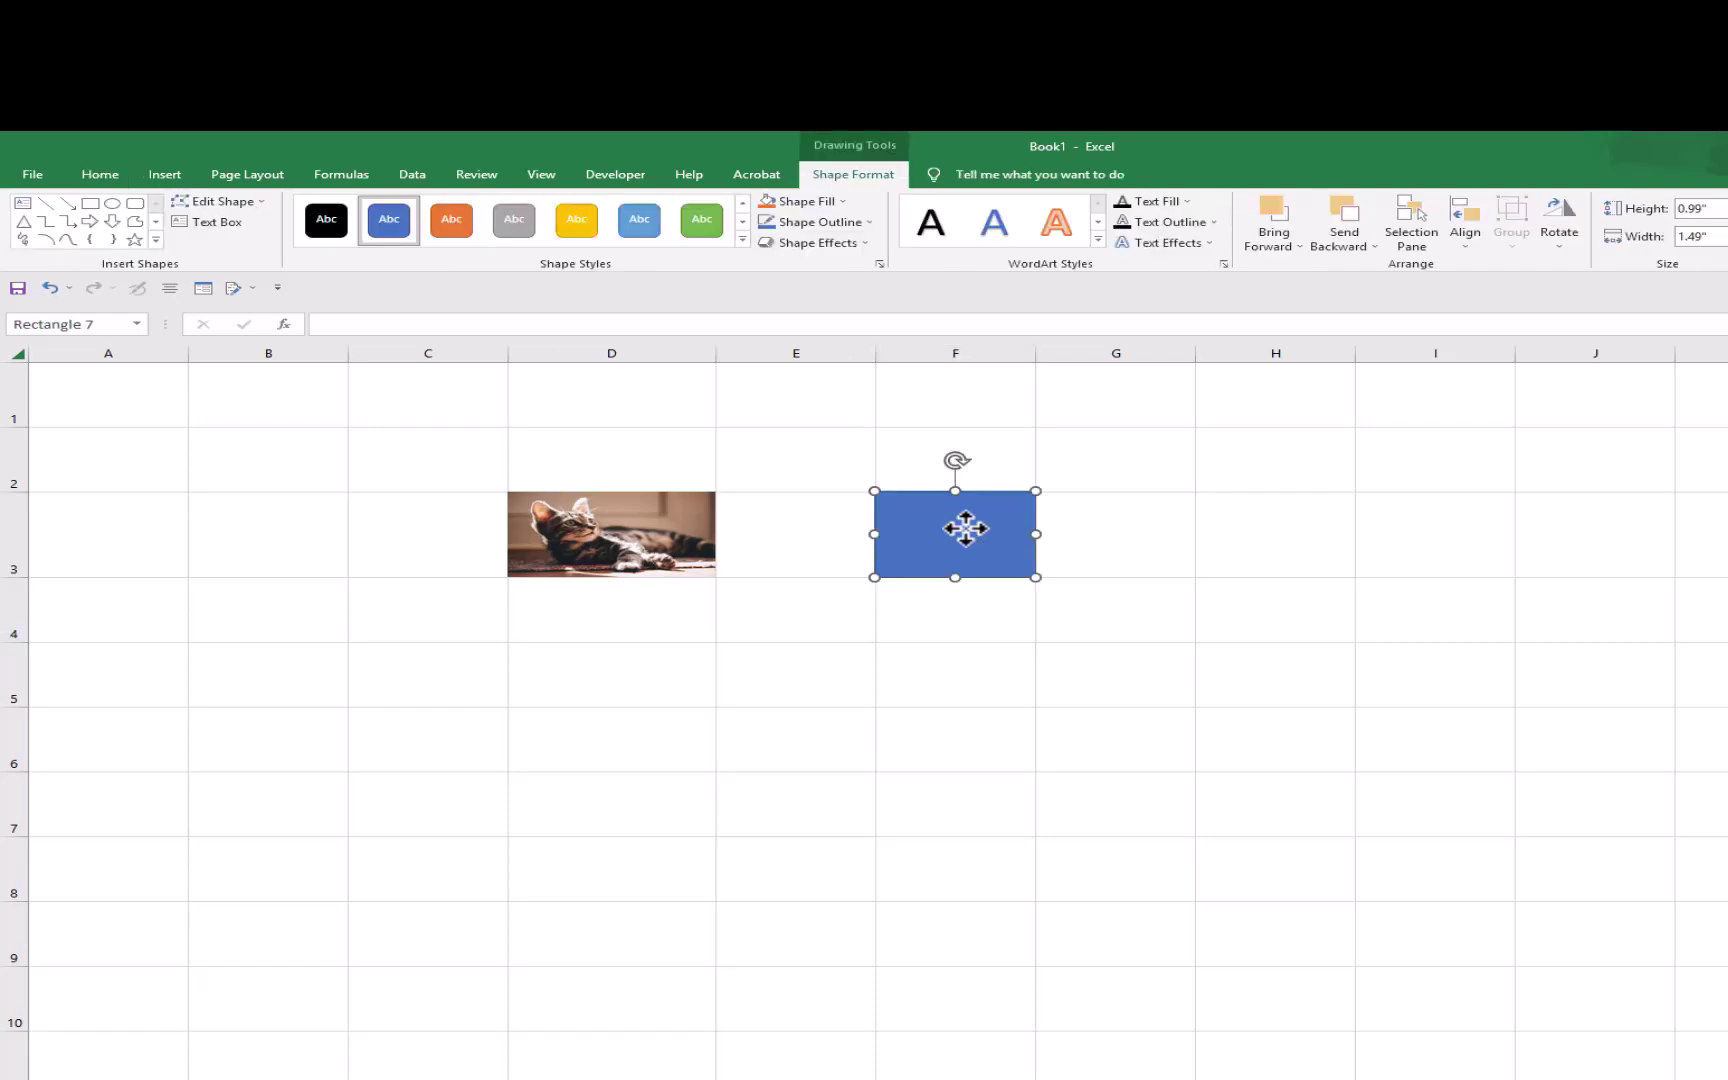
left_click(957, 609)
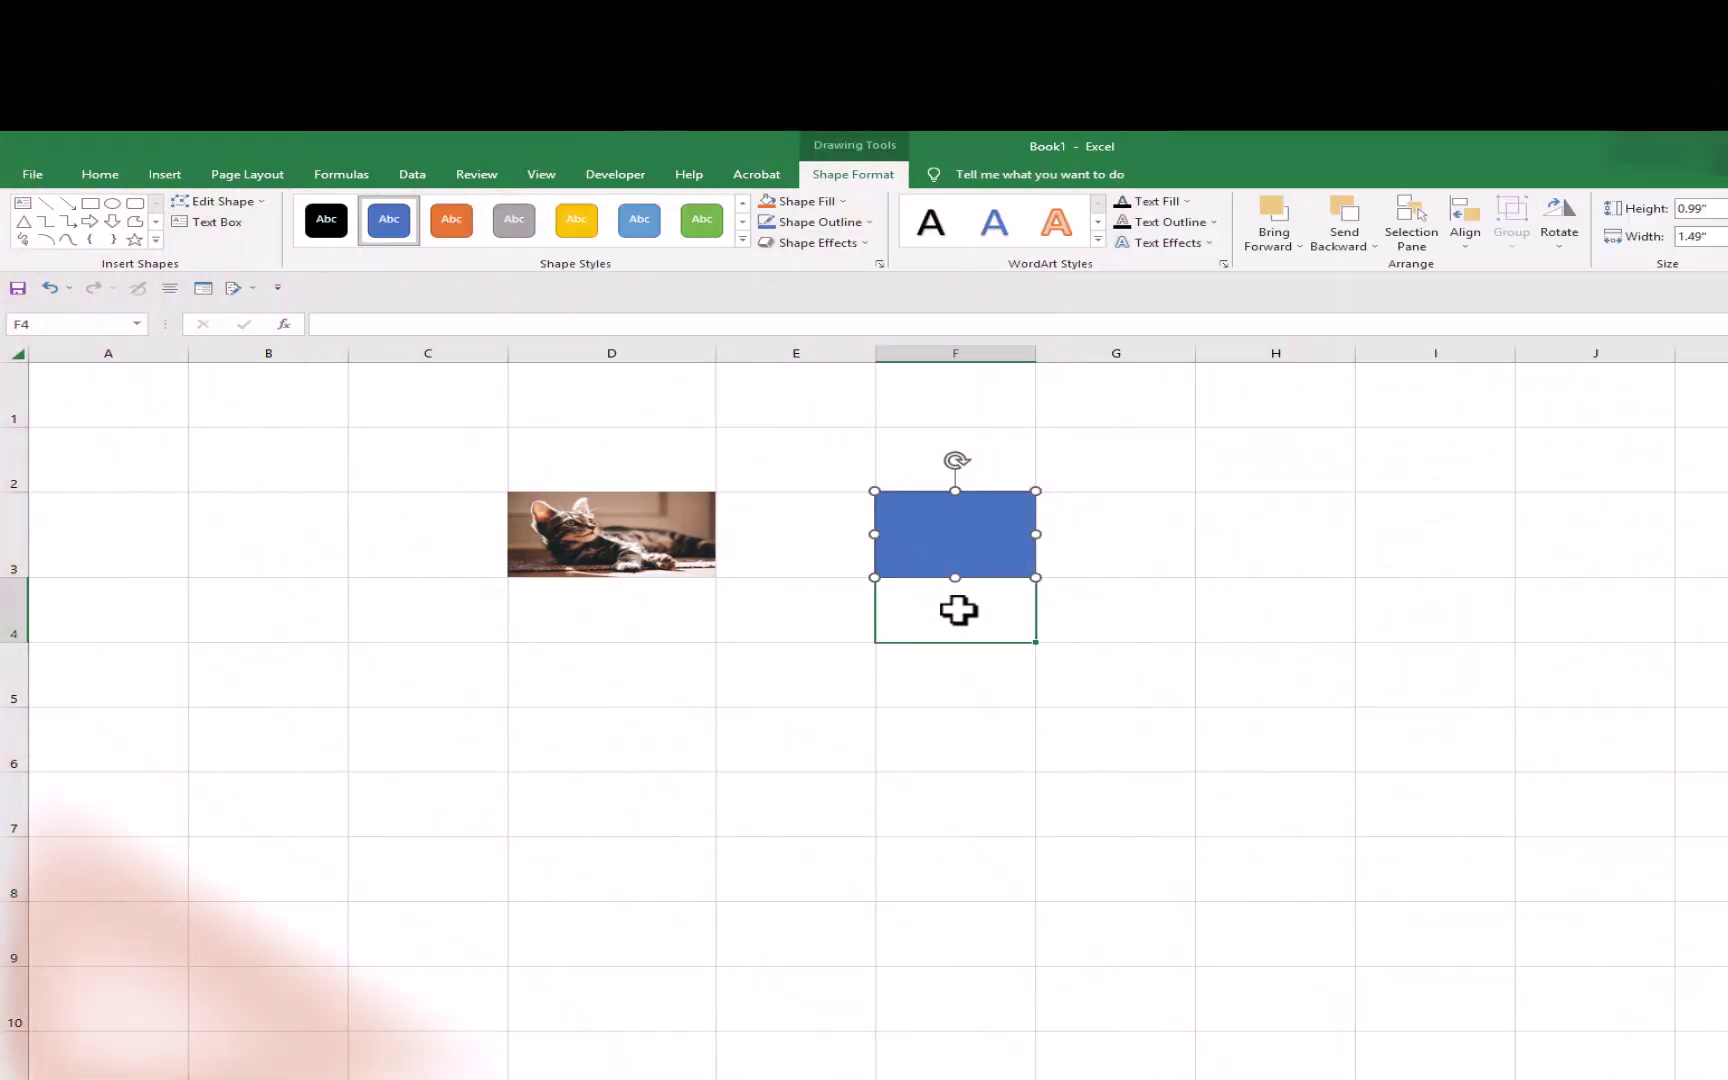
left_click(976, 526)
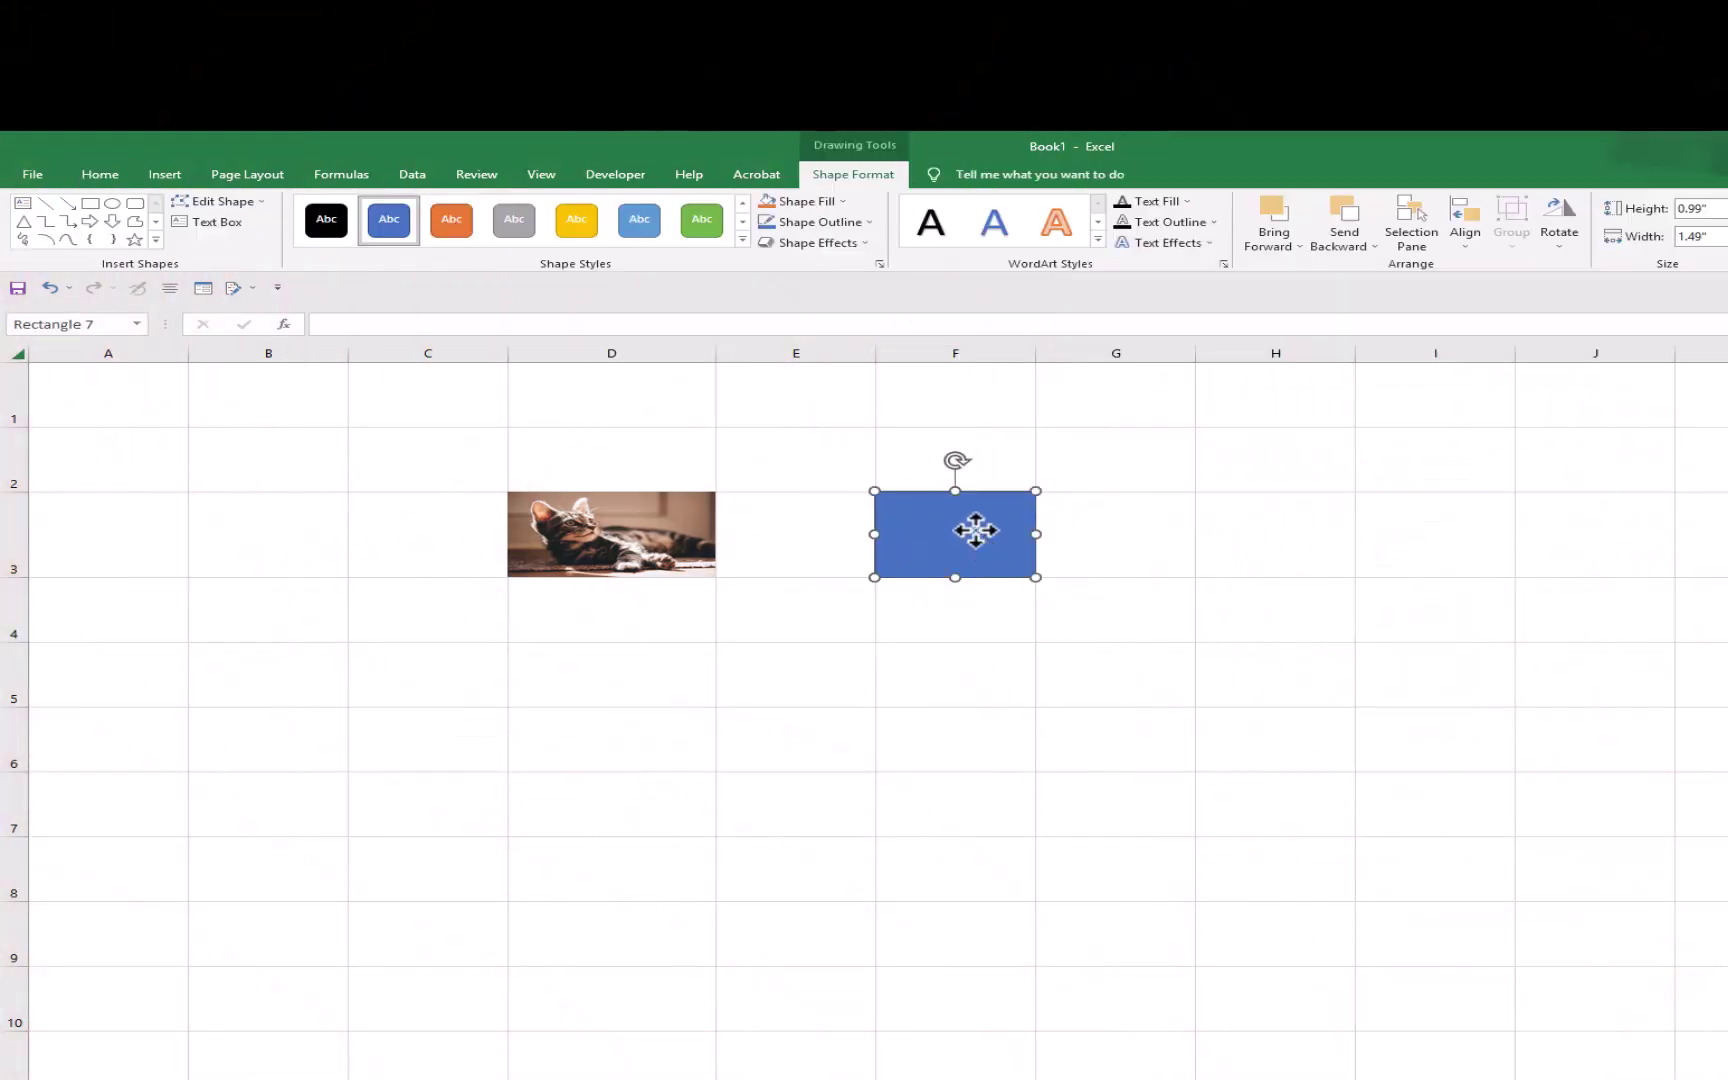
- Fill the F3 rectangle with the Small Goat.jpg picture from a file, then select F5
left_click(846, 203)
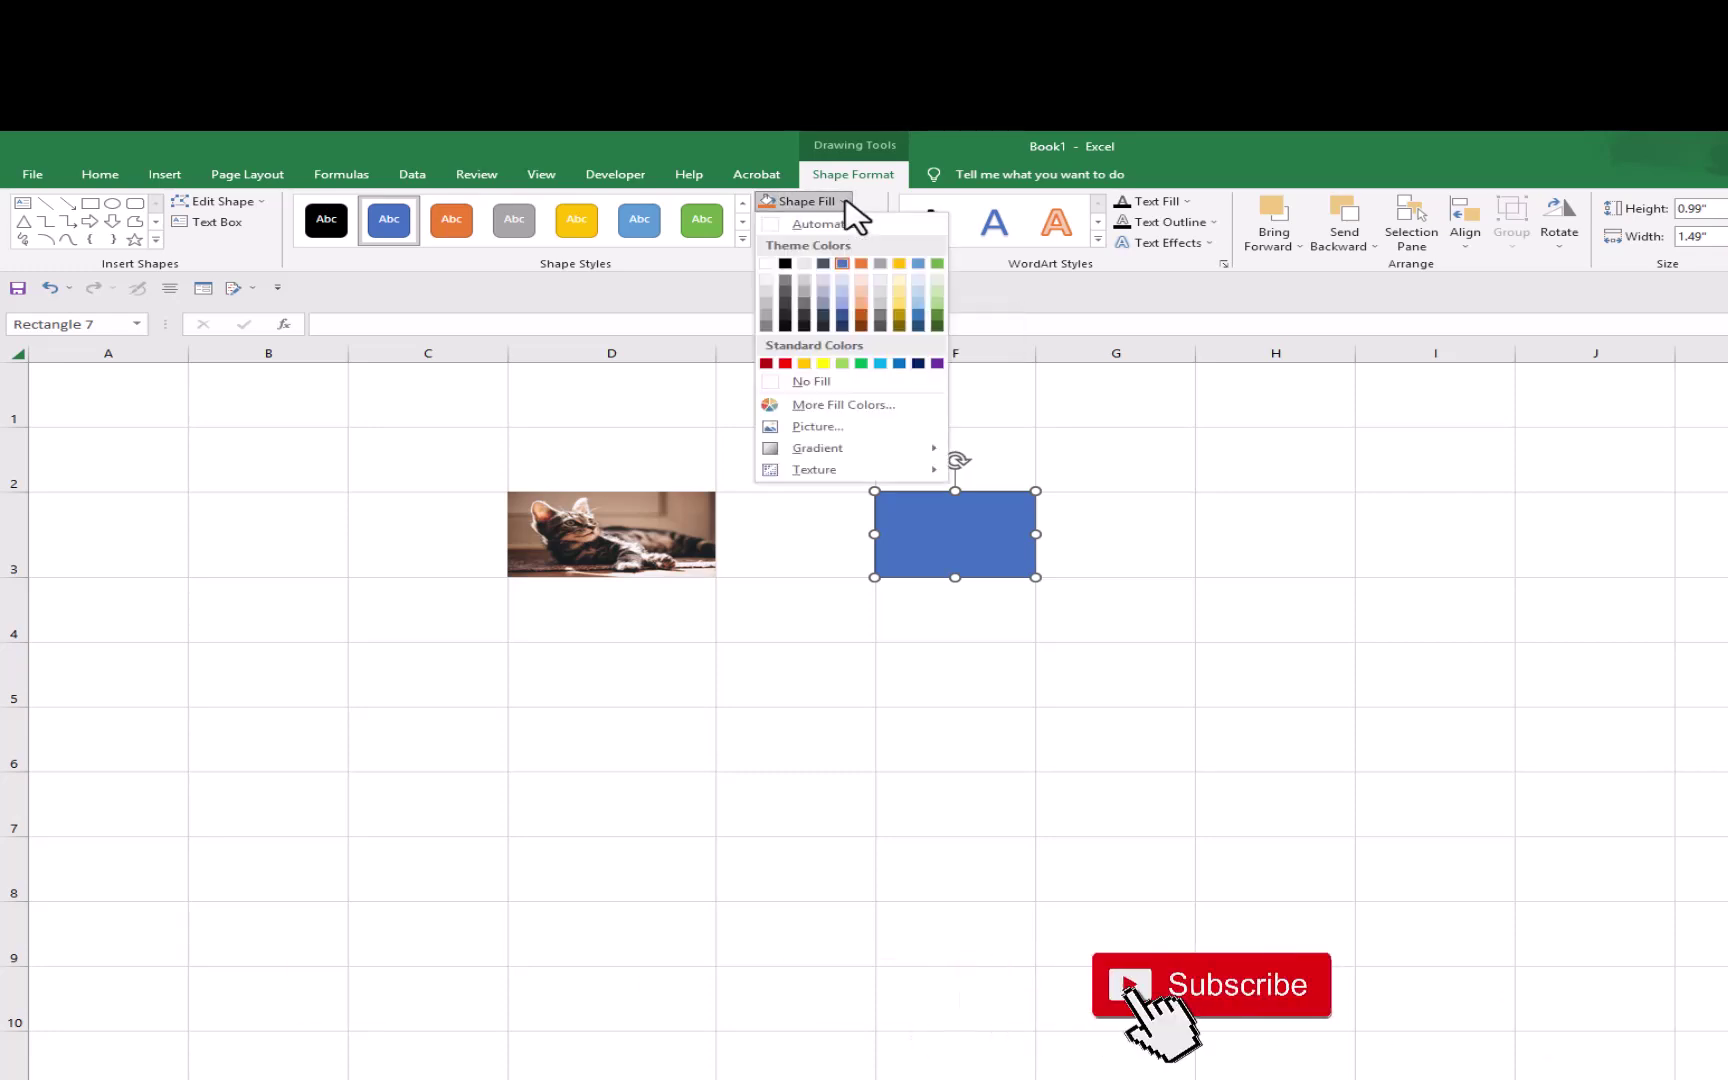
left_click(838, 428)
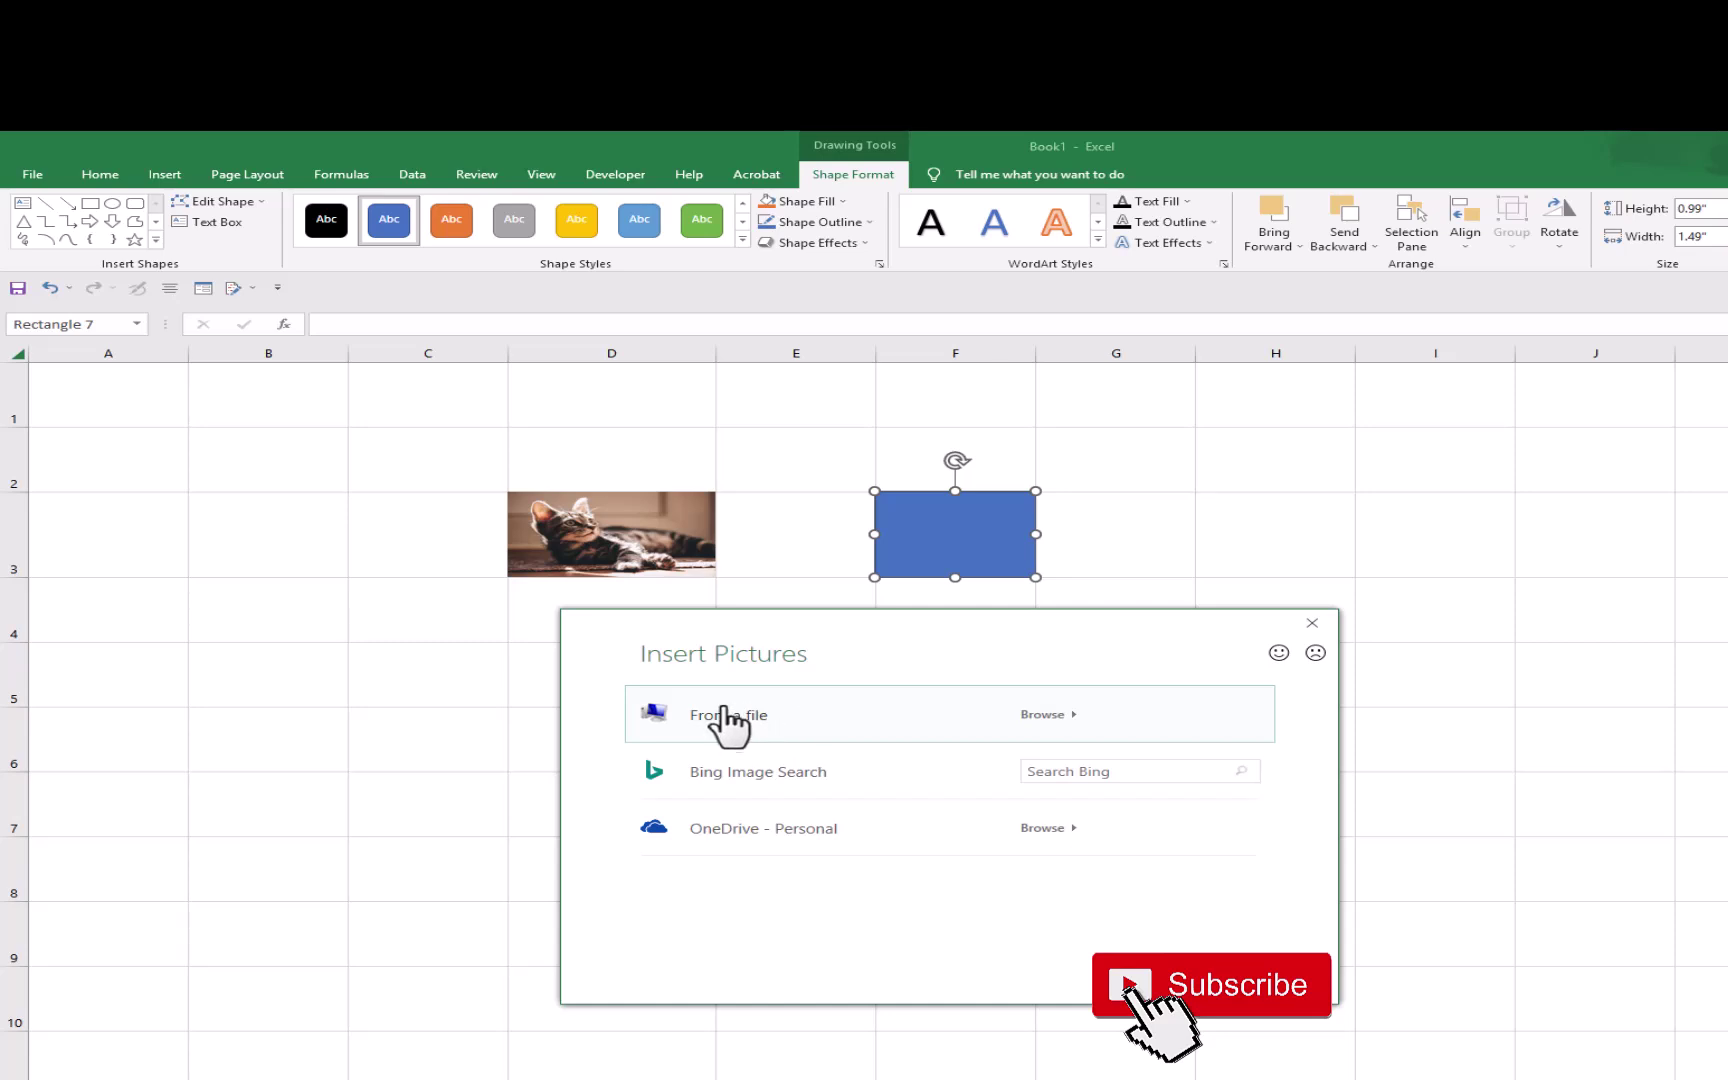
left_click(808, 728)
left_click_drag(872, 516, 853, 628)
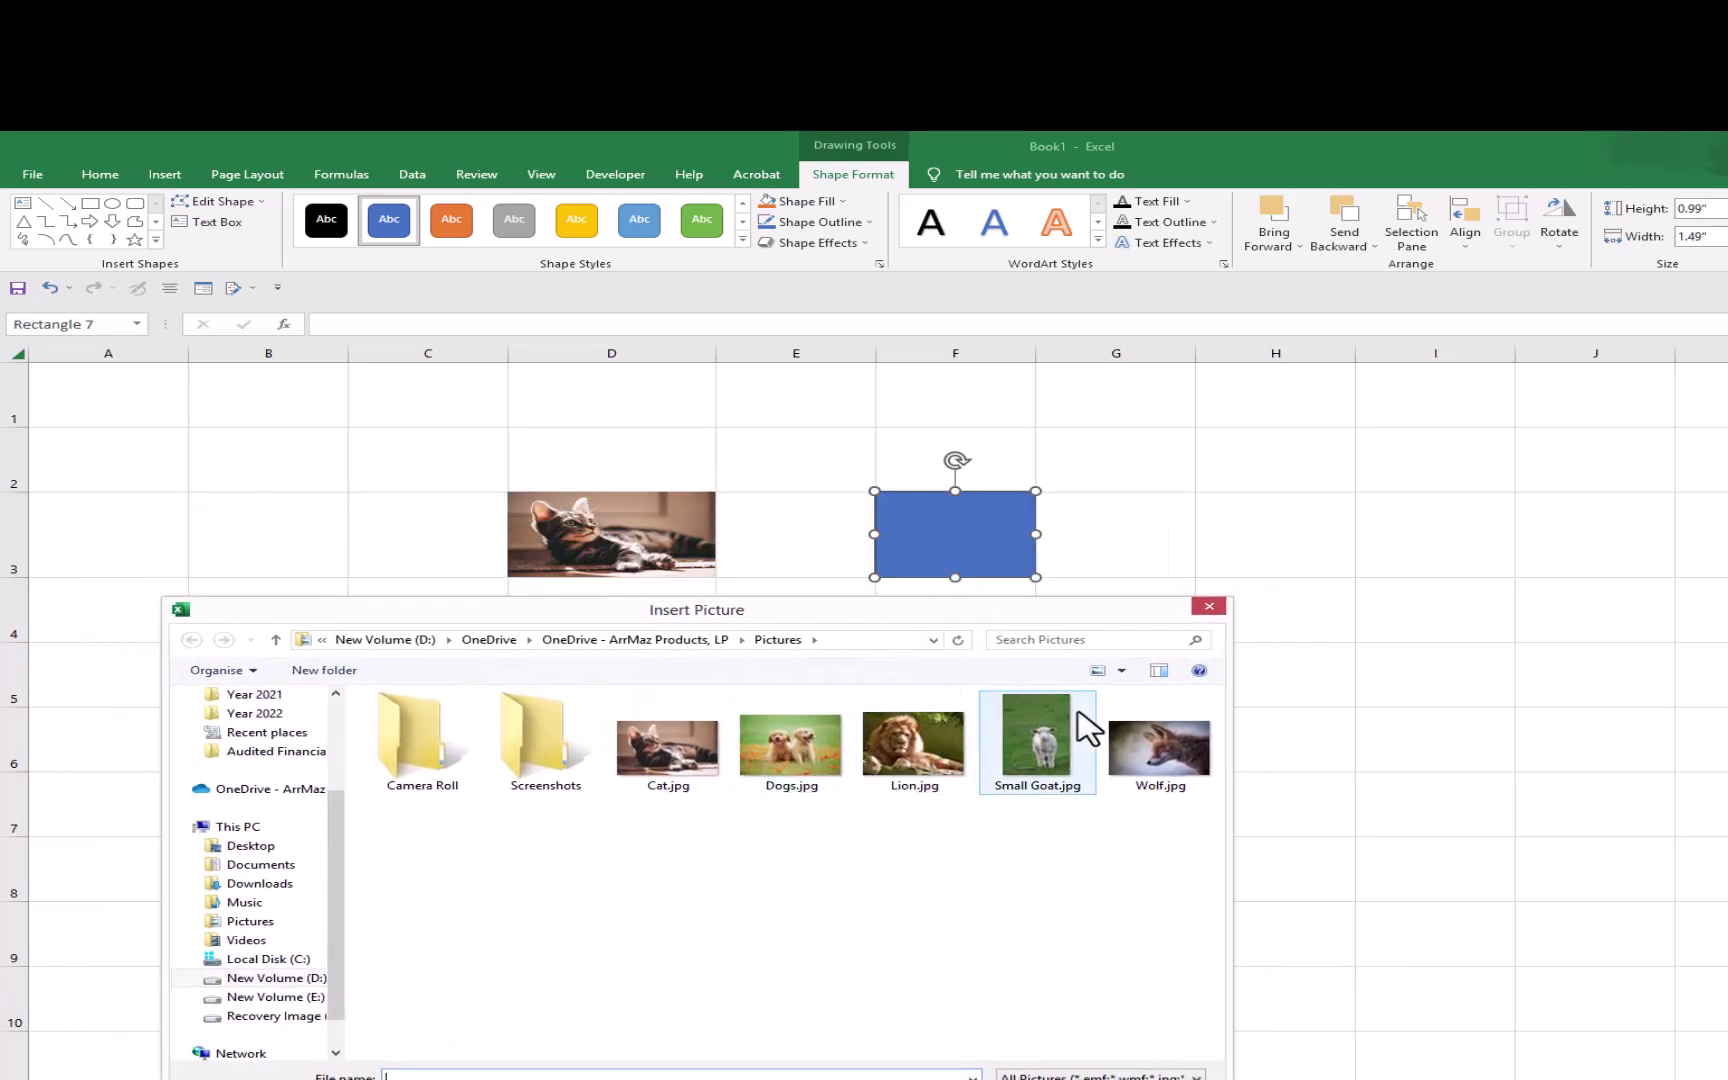
left_click(1038, 760)
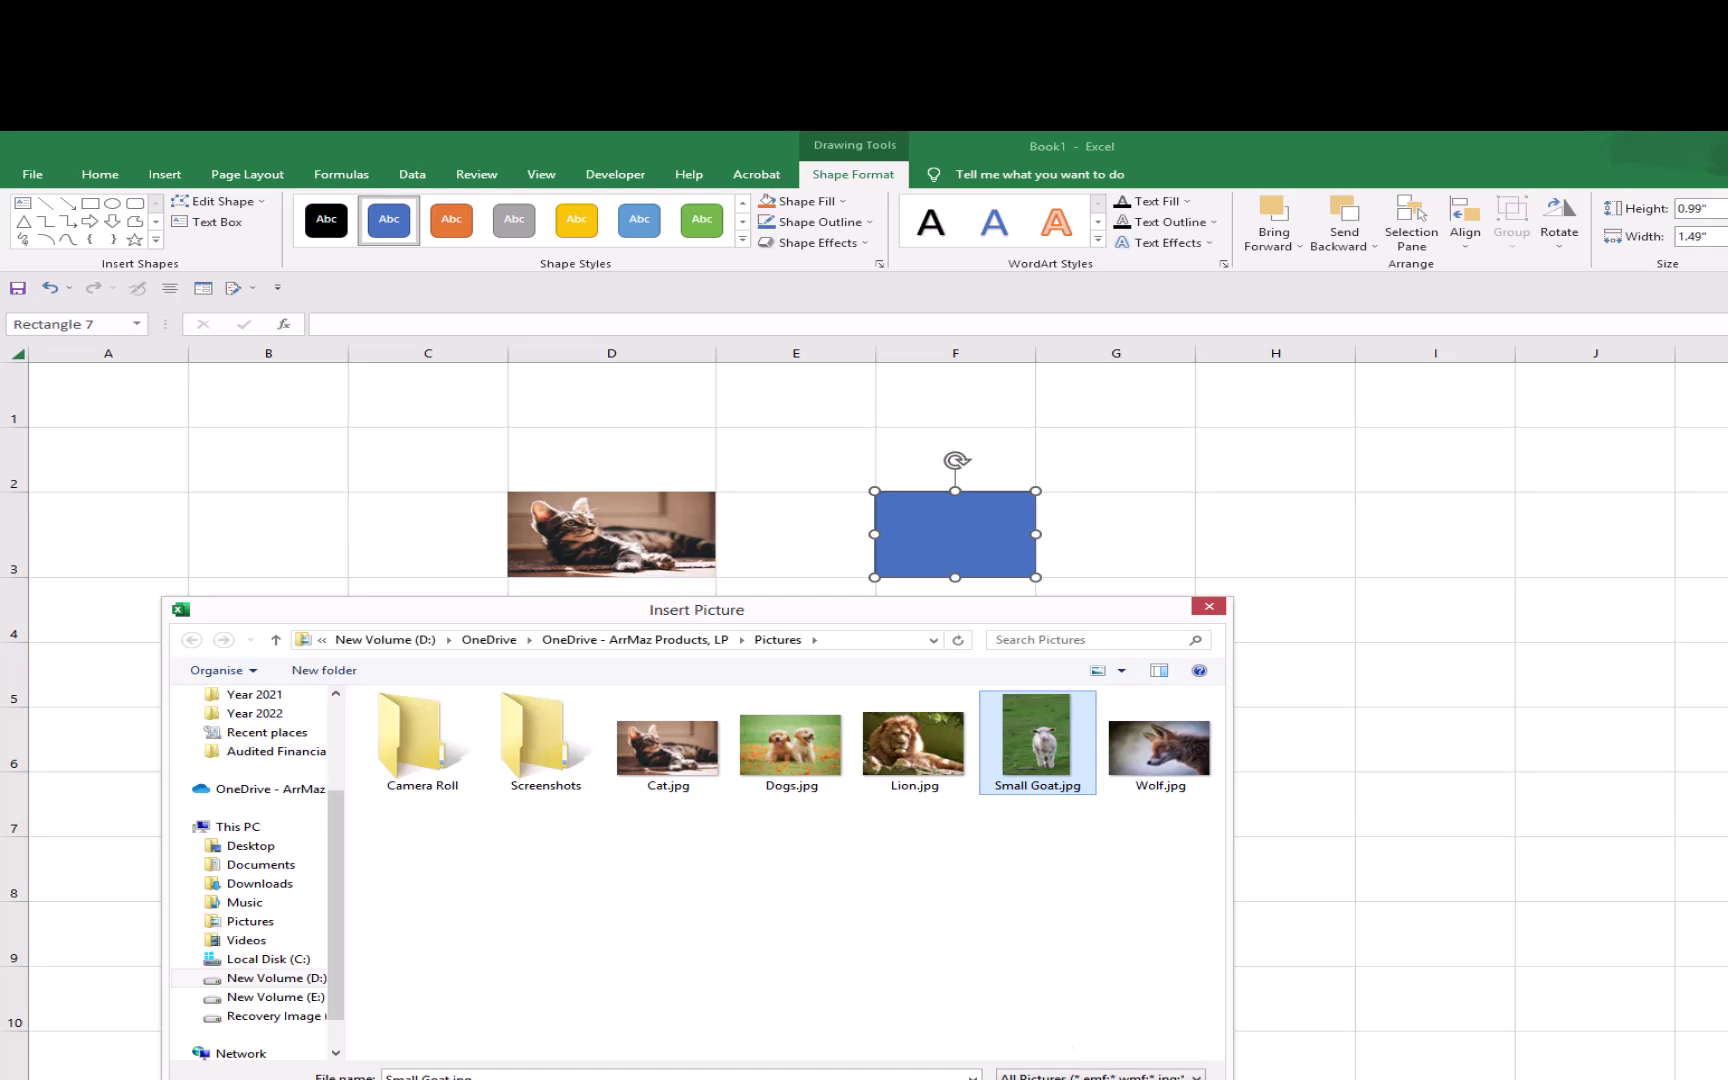
left_click(1050, 1077)
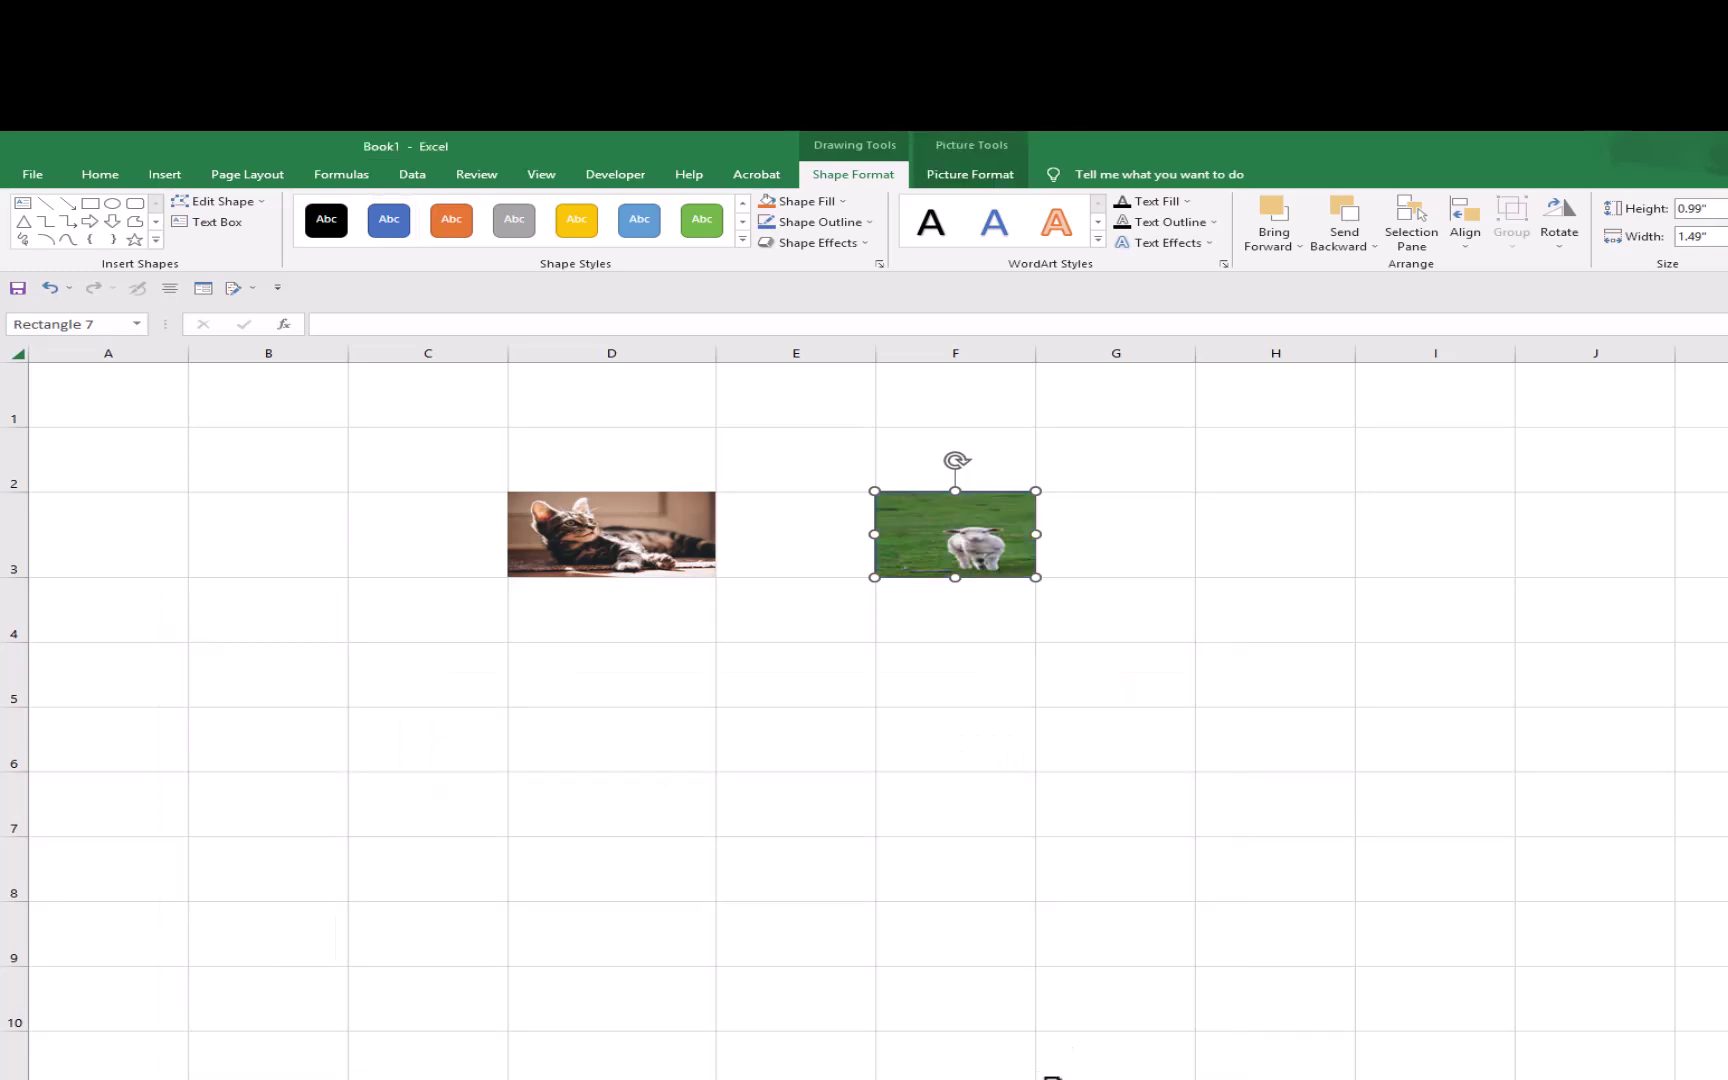
left_click(1007, 663)
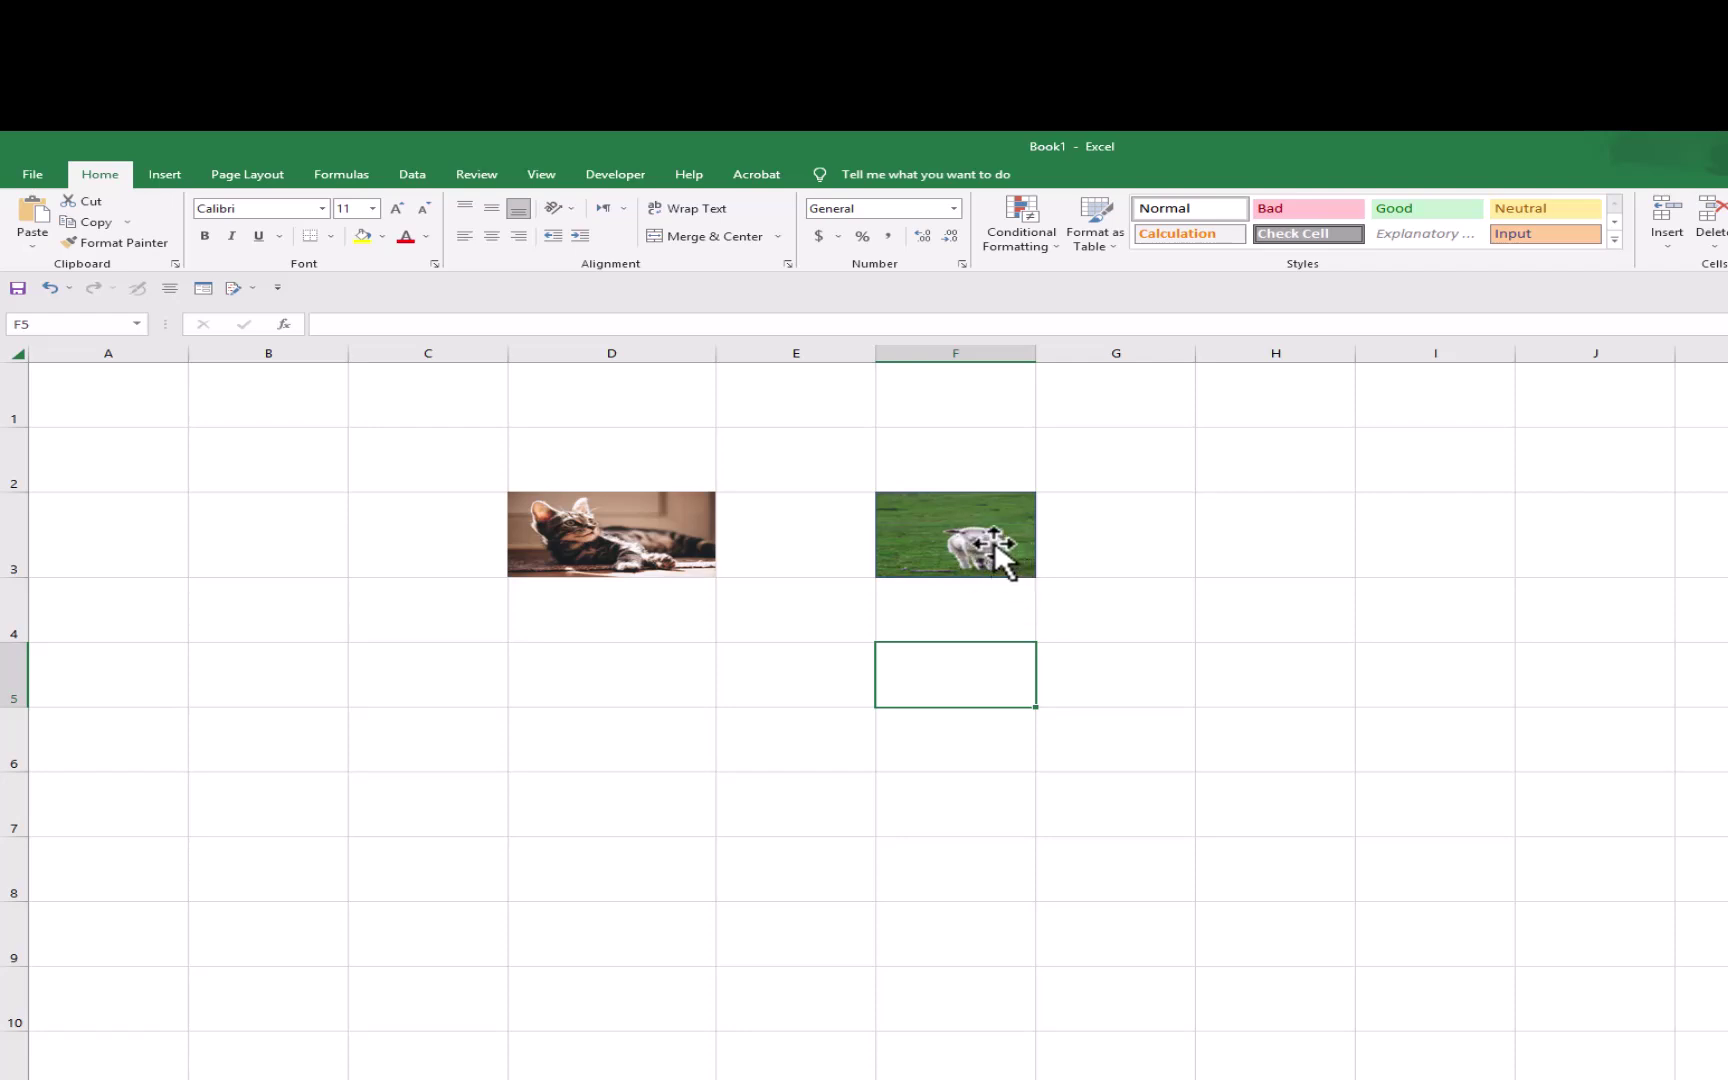
- Narrow column F and shorten row 3, then widen F and make row 3 taller
left_click_drag(1036, 357, 962, 355)
left_click_drag(23, 577, 52, 533)
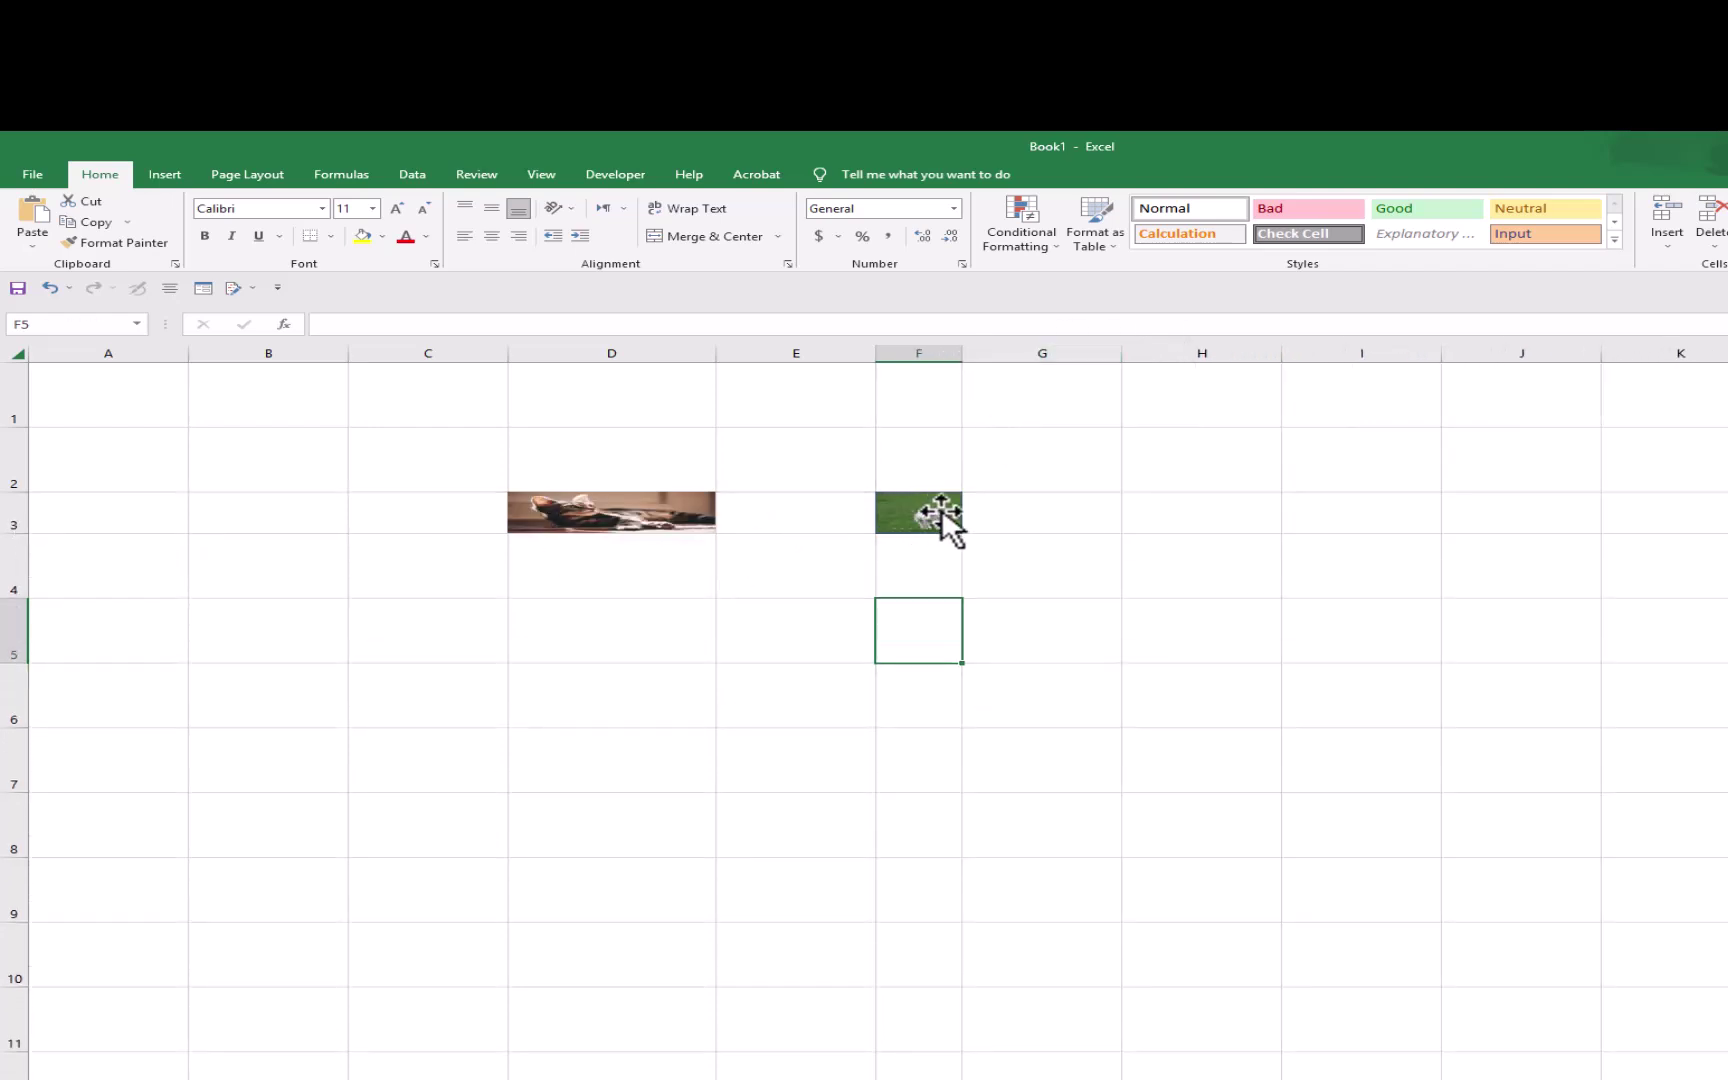
left_click_drag(963, 353, 1072, 353)
left_click_drag(27, 534, 31, 589)
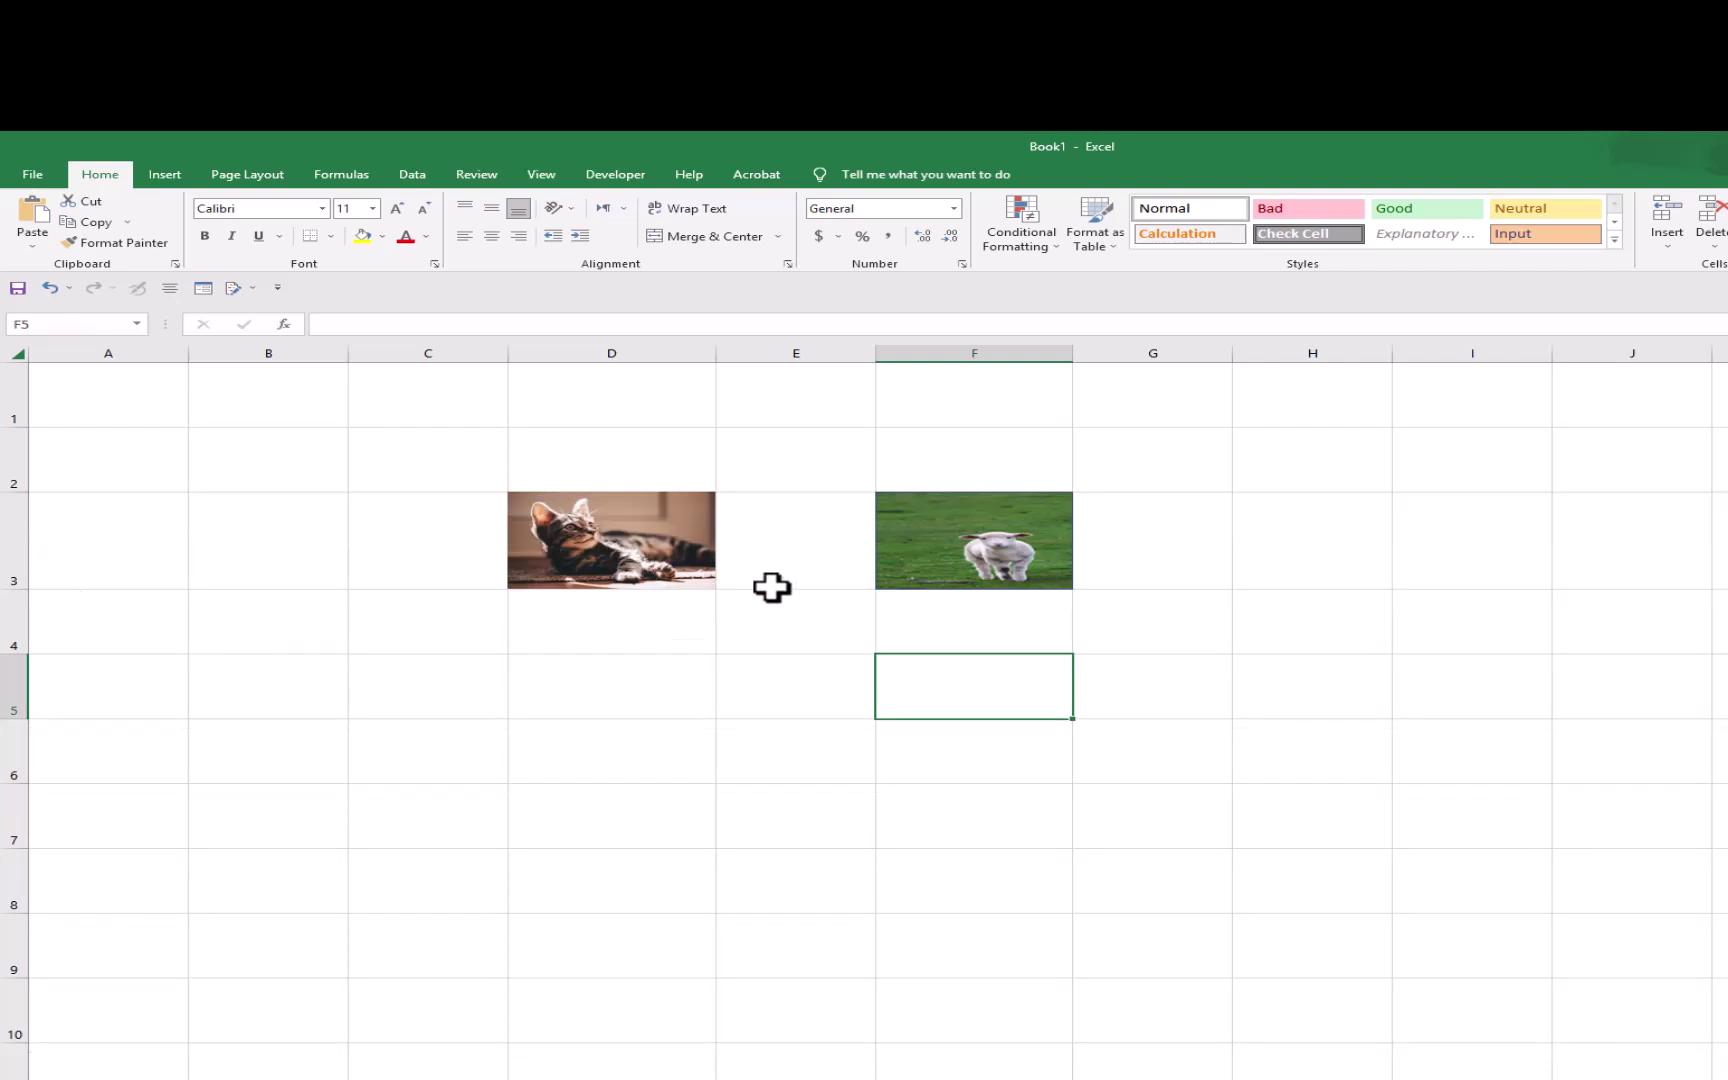
- Click through cells D2, E2, E2:E3, E4 and E6
left_click(600, 465)
left_click(838, 476)
left_click_drag(834, 490, 822, 563)
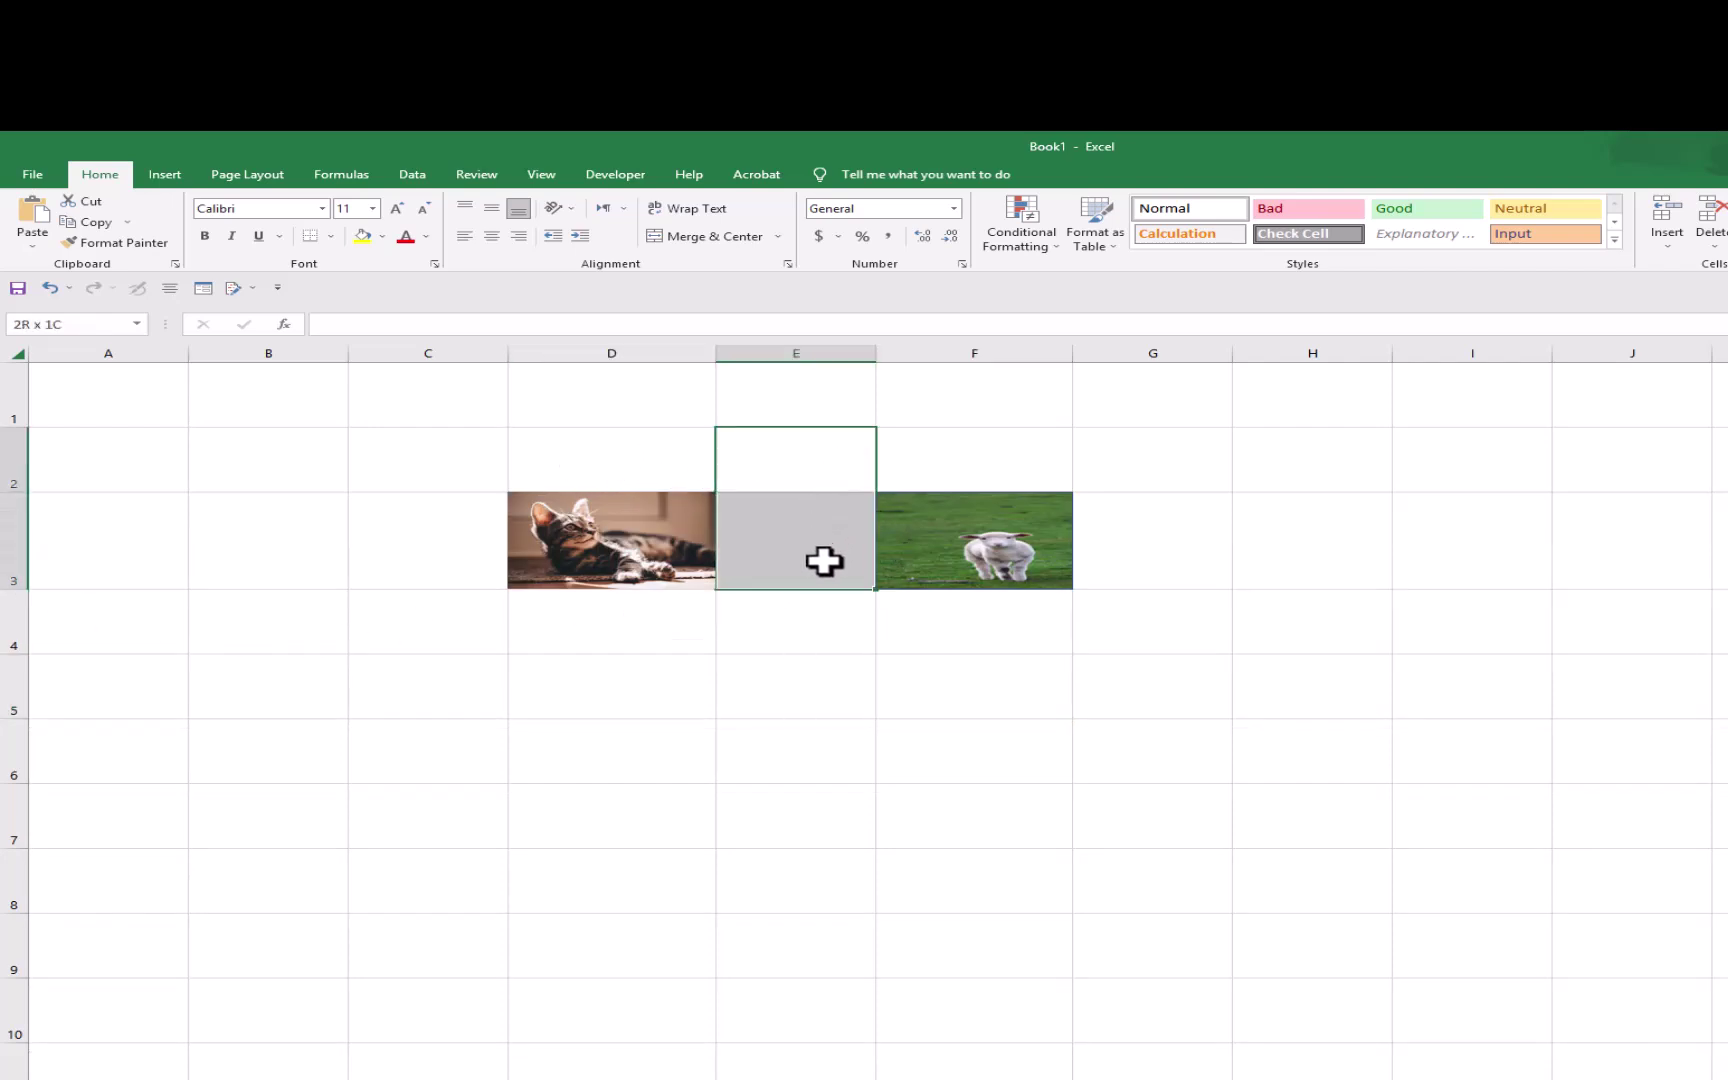
left_click(810, 620)
left_click(780, 745)
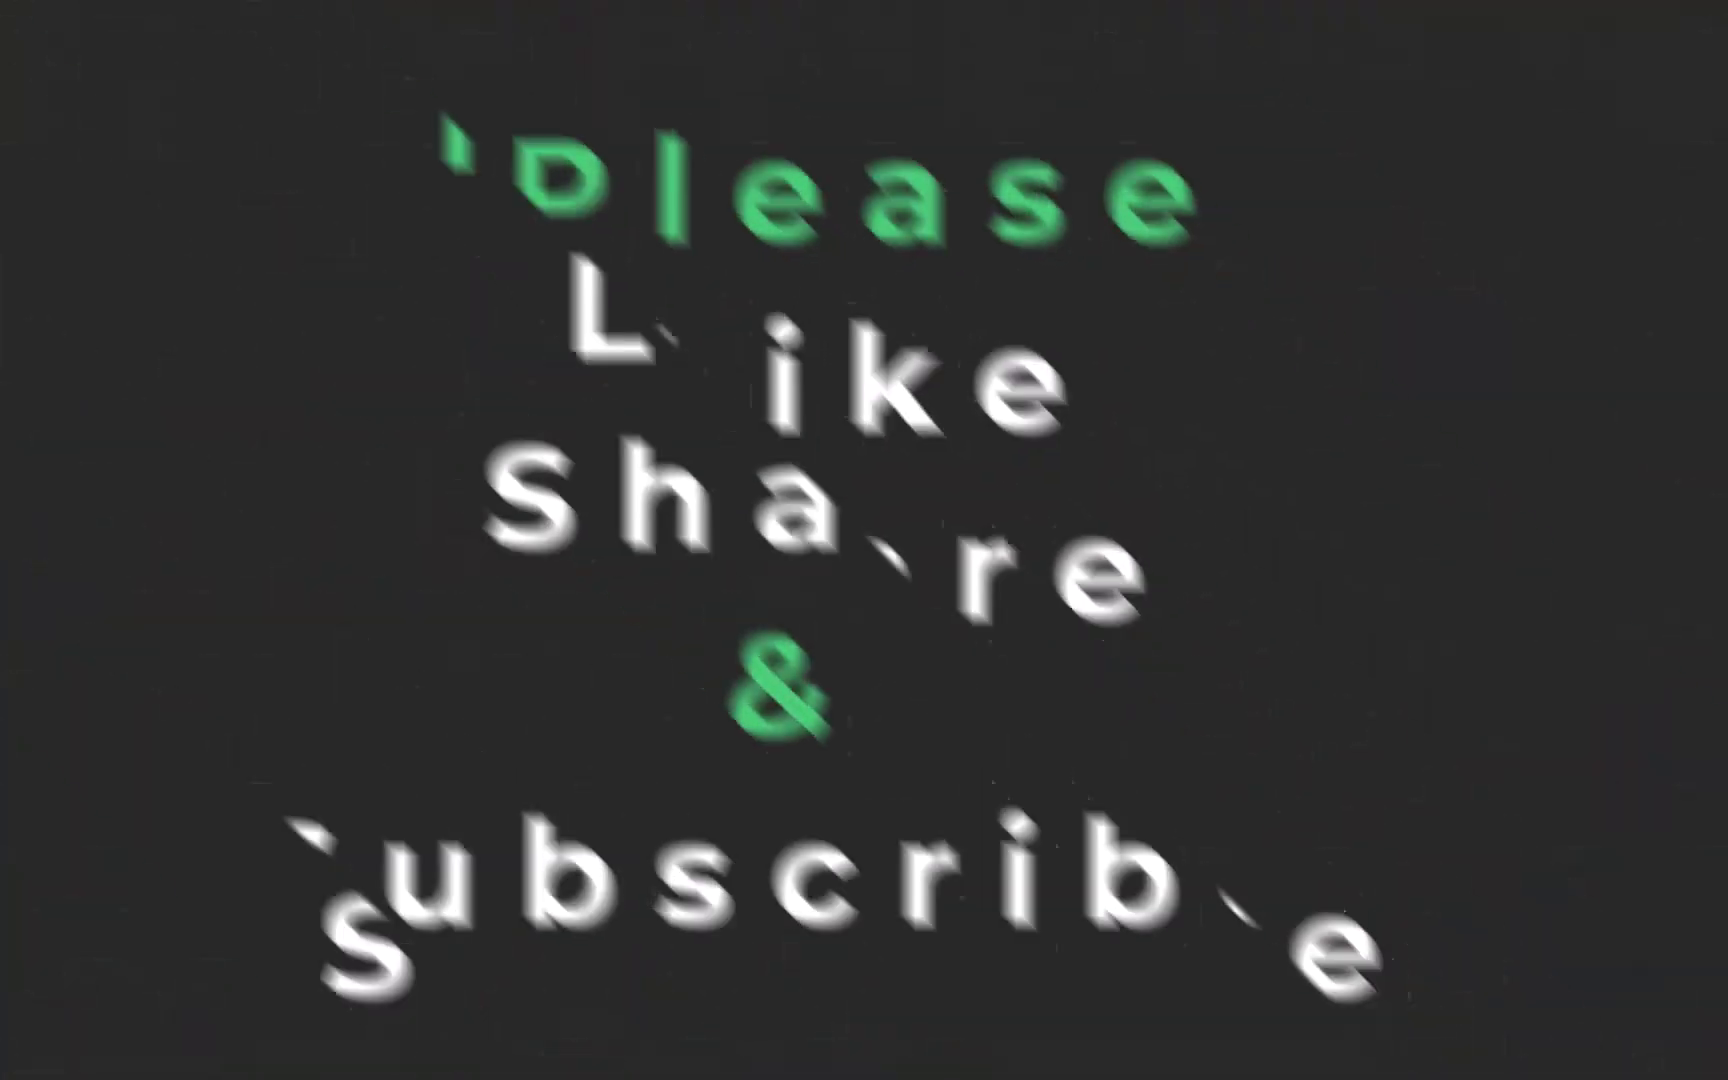